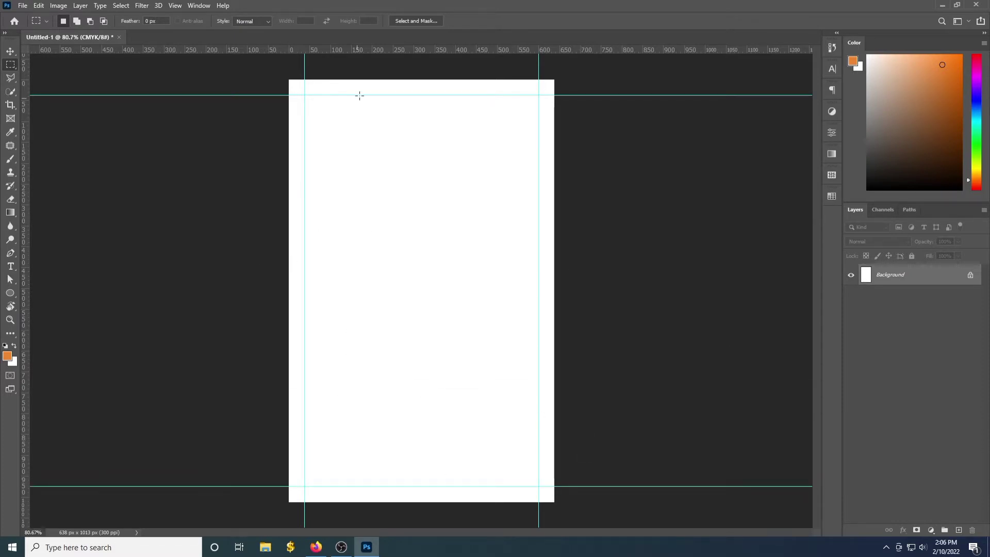
# Draw an ellipse shape about 452 by 624 px over the lower-left part of the page, overlapping its edge.
pyautogui.click(10, 293)
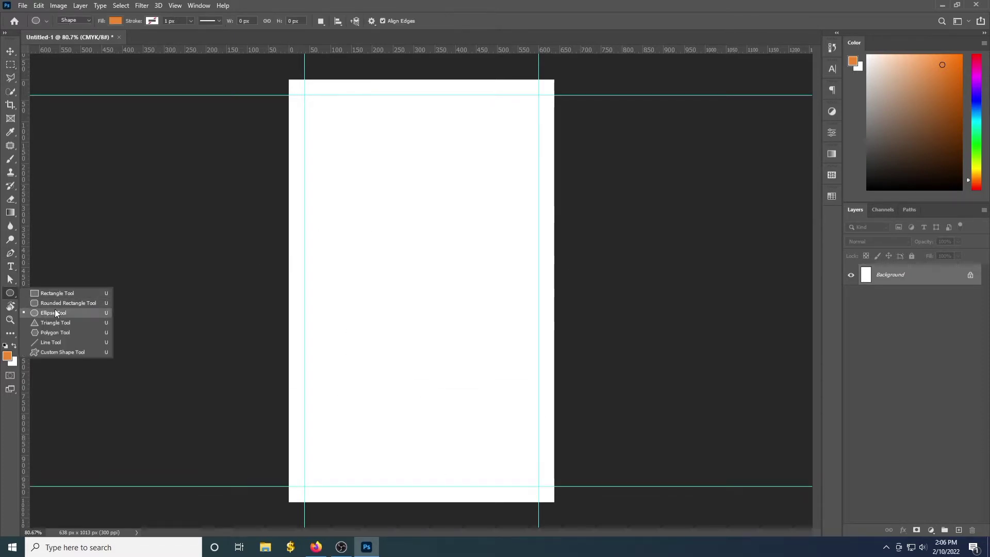
pyautogui.click(57, 314)
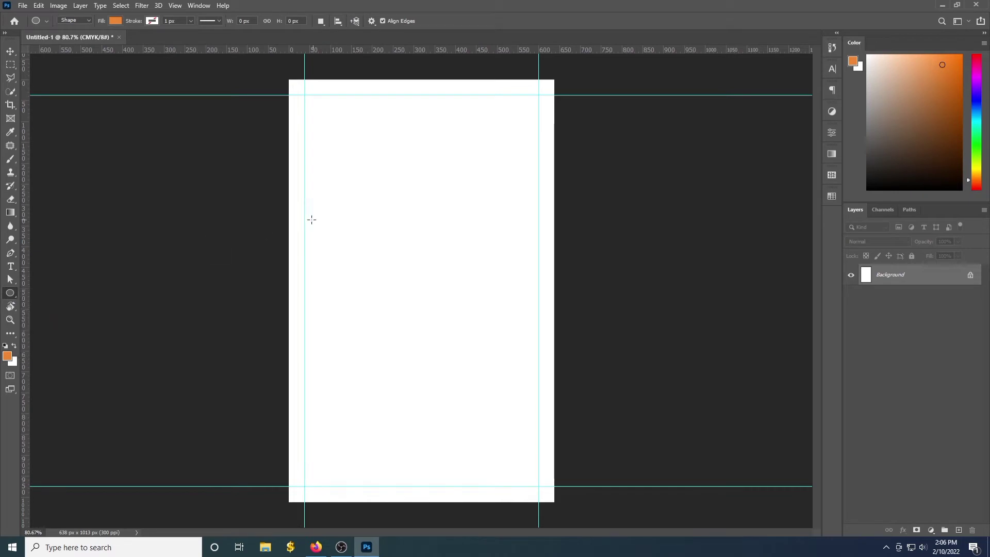
pyautogui.moveTo(269, 218); pyautogui.dragTo(456, 477)
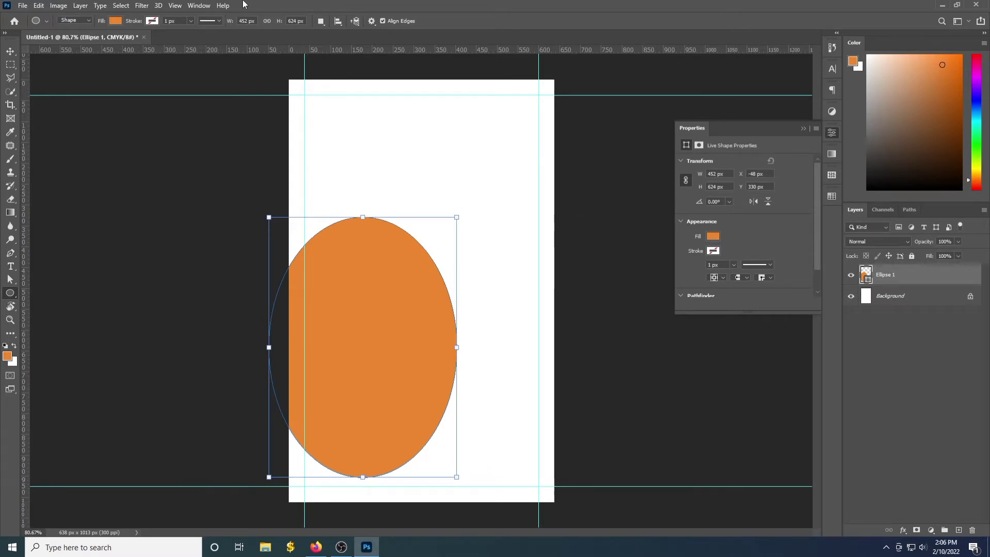
# Change the ellipse's fill colour to a light cyan blue.
pyautogui.click(116, 20)
pyautogui.click(179, 40)
pyautogui.click(408, 366)
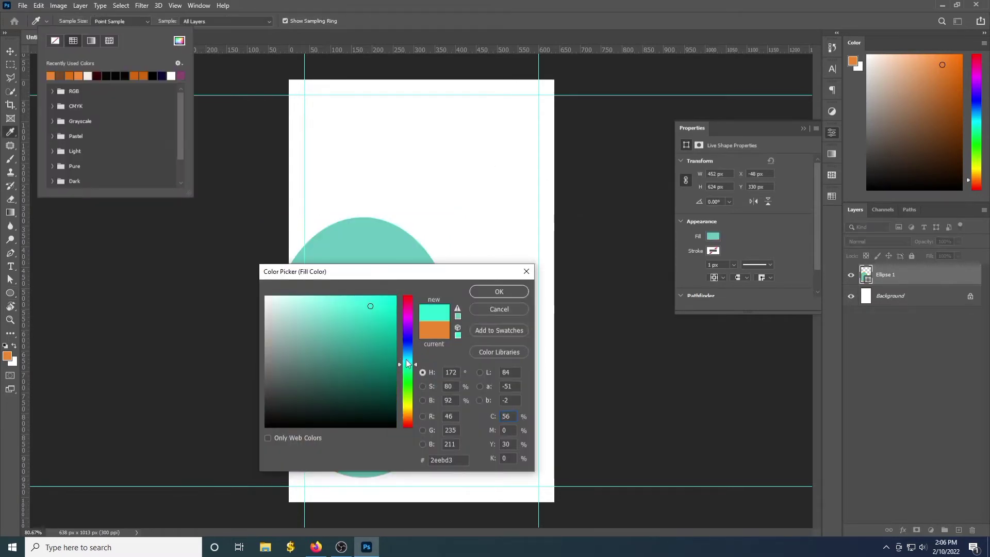
pyautogui.moveTo(408, 363); pyautogui.dragTo(258, 335)
pyautogui.click(499, 292)
# Move the ellipse mostly off the page's left edge and stretch its height to about 112%.
pyautogui.click(10, 51)
pyautogui.hotkey('ctrl', 't')
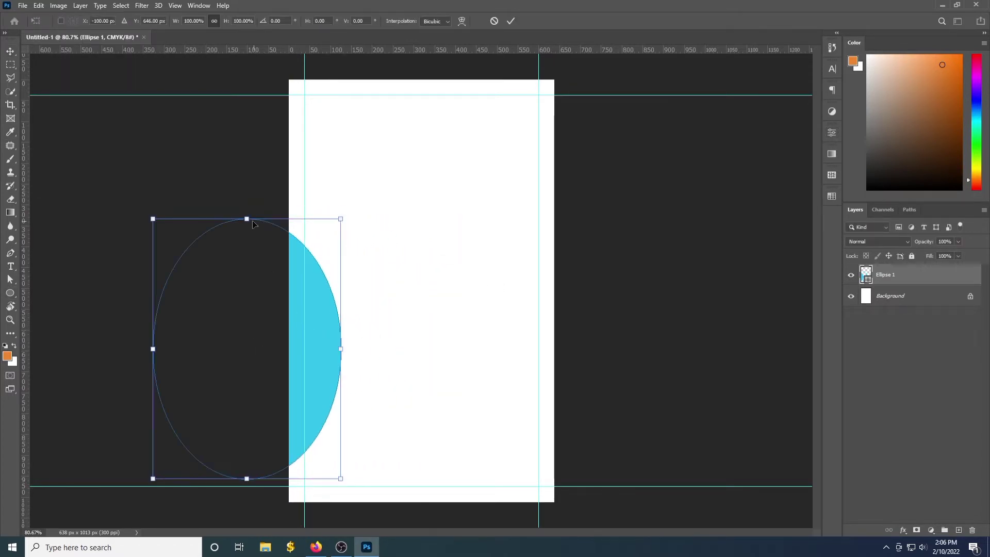
pyautogui.moveTo(246, 217); pyautogui.dragTo(246, 162)
pyautogui.moveTo(331, 339); pyautogui.dragTo(320, 354)
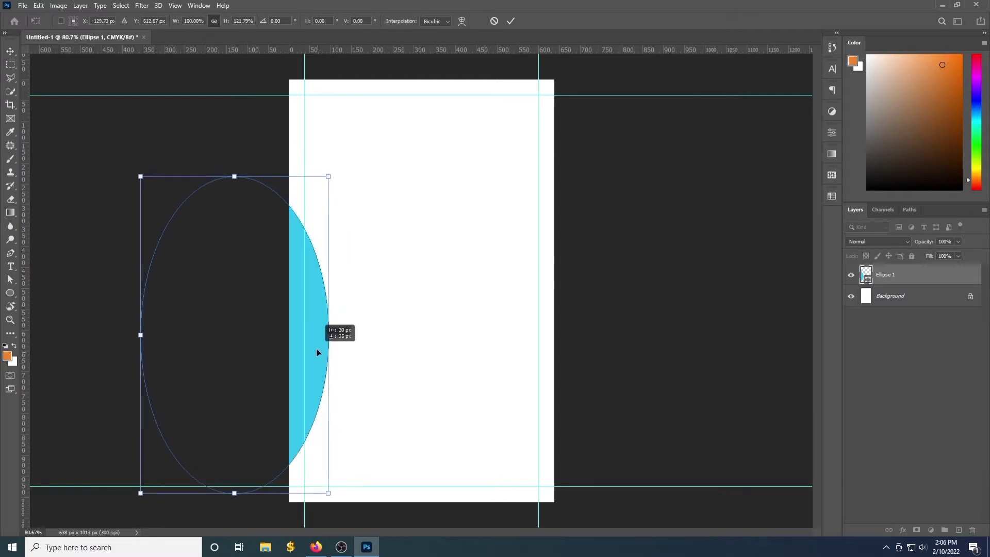
pyautogui.moveTo(234, 490); pyautogui.dragTo(235, 472)
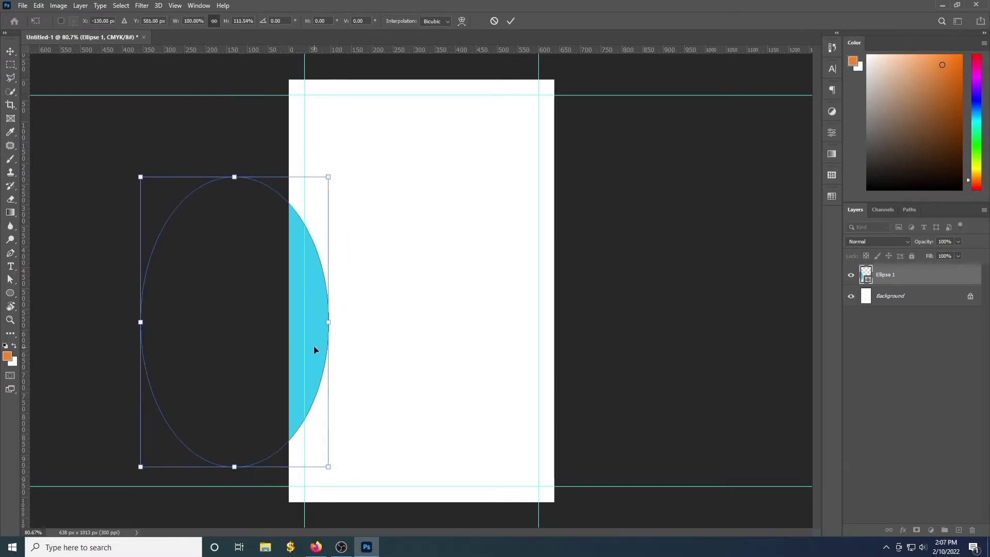
pyautogui.moveTo(314, 345); pyautogui.dragTo(320, 359)
pyautogui.press('Return')
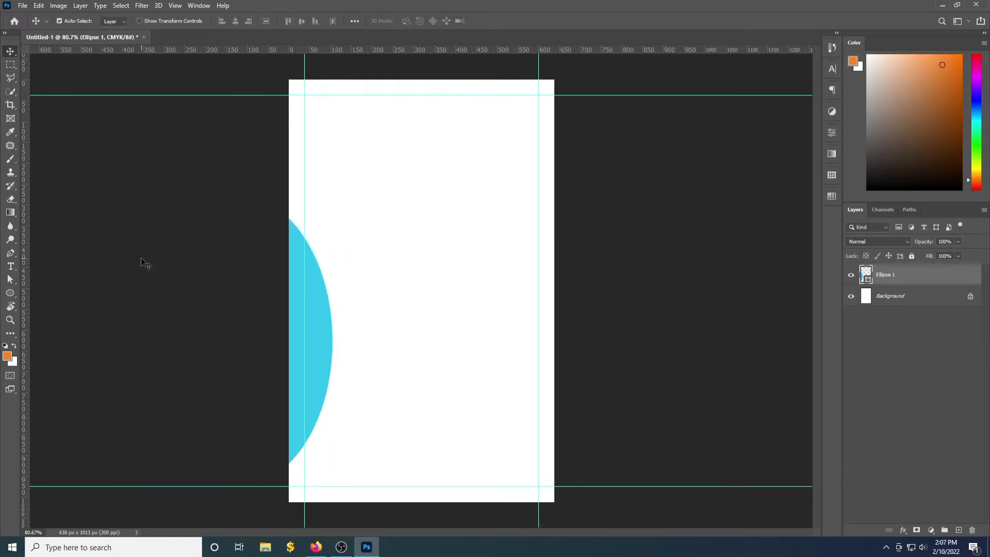
# Duplicate the ellipse onto the page's upper right edge and lower the original to the bottom guide.
pyautogui.moveTo(316, 376); pyautogui.dragTo(687, 232)
pyautogui.moveTo(320, 342); pyautogui.dragTo(320, 370)
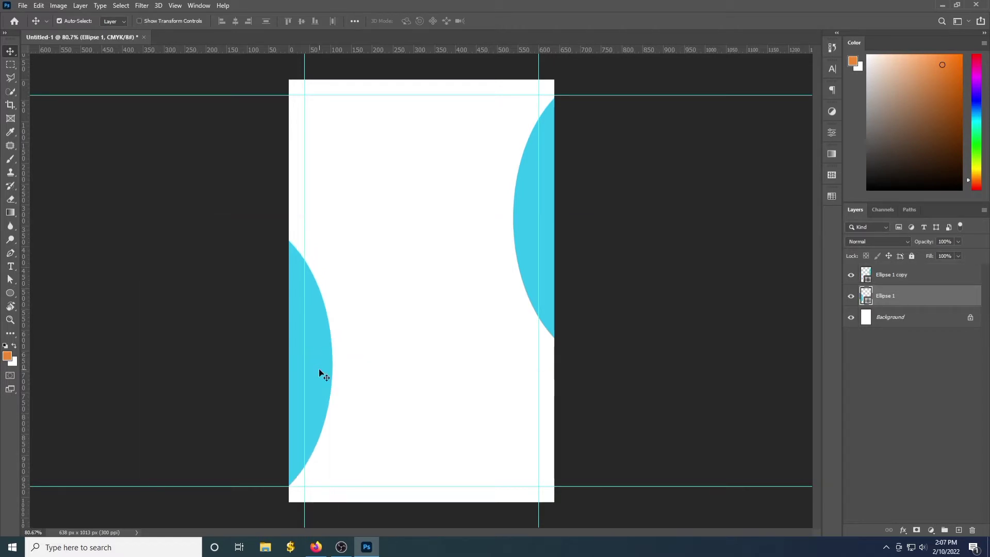
# Start a new text line near the top of the page.
pyautogui.click(11, 266)
pyautogui.click(345, 124)
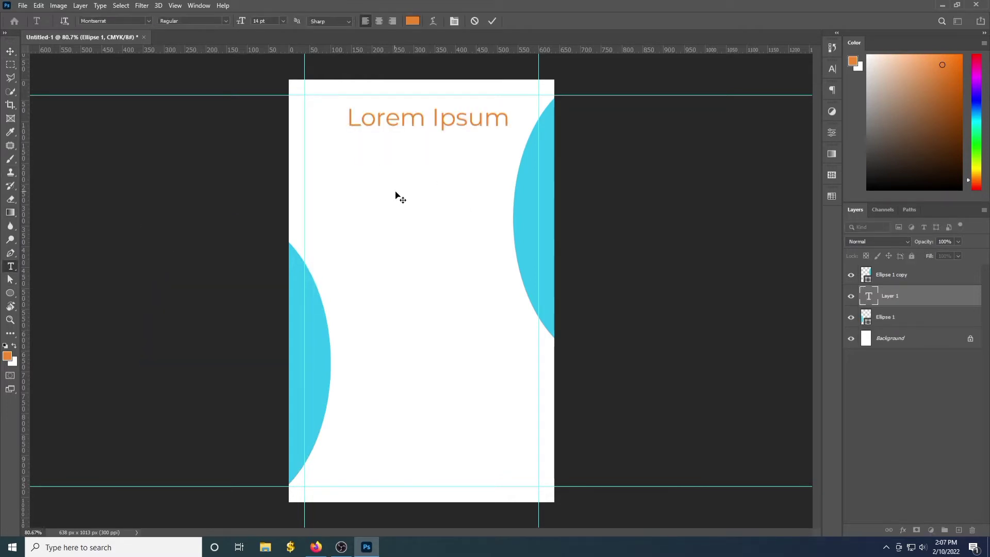
# Set the new text line's font to Palatino Linotype Bold.
pyautogui.click(147, 22)
pyautogui.write('latino Linotype')
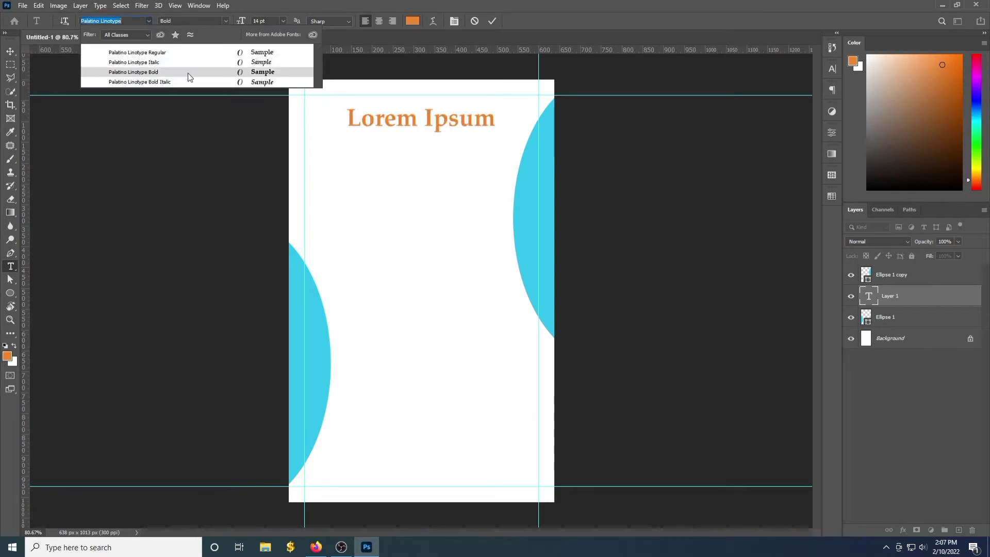
pyautogui.click(188, 72)
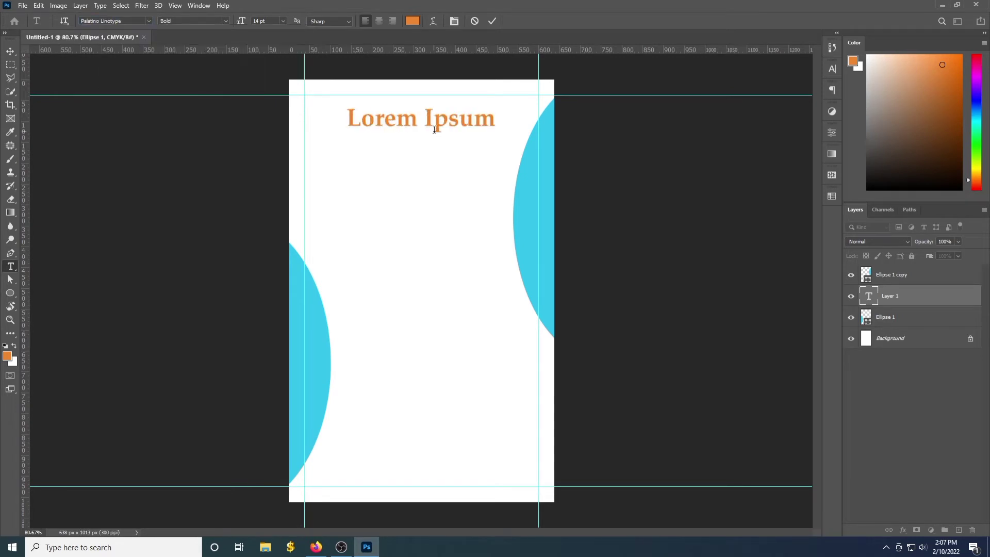
# Set the text line's font to Montserrat Bold and enter the text "LOGO HERE".
pyautogui.click(150, 20)
pyautogui.write('m')
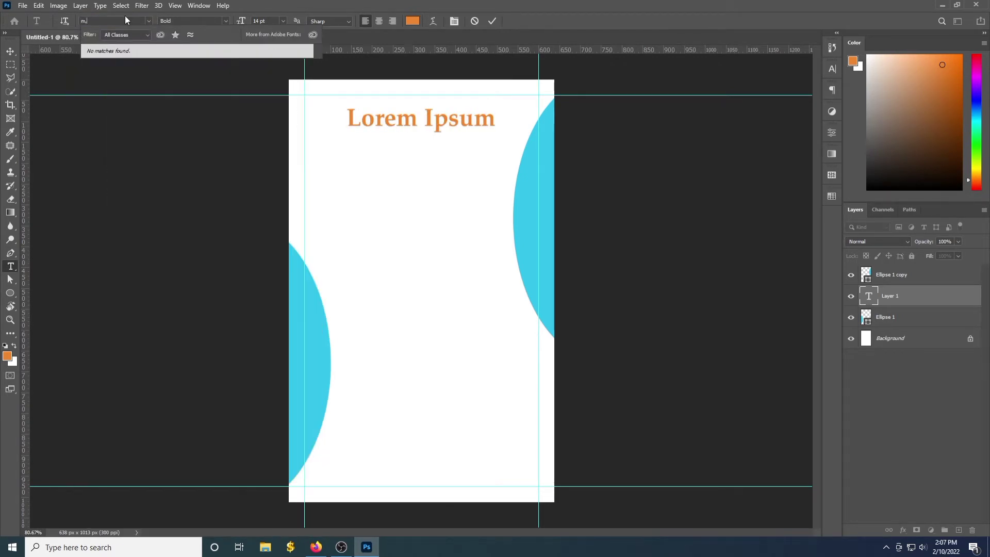
pyautogui.write('ontserrat')
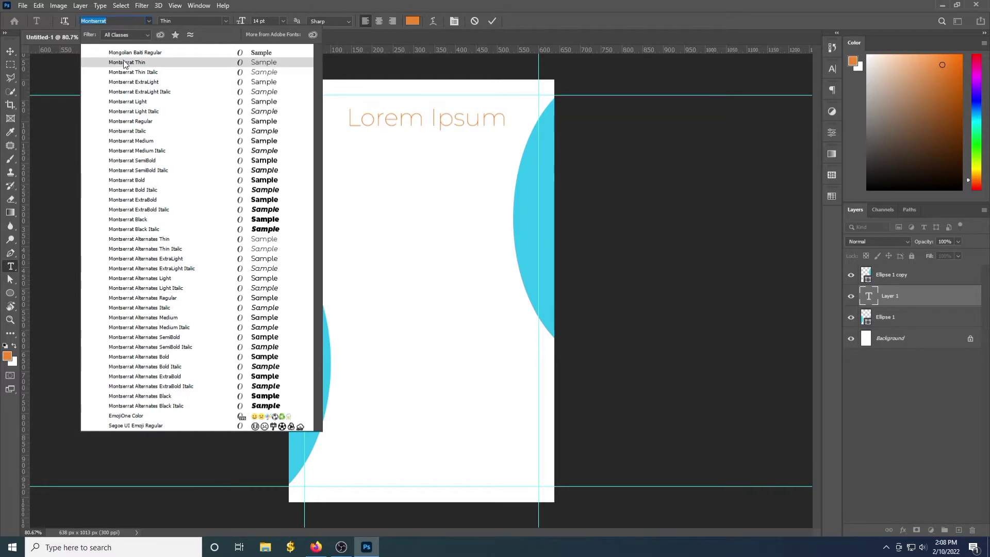
pyautogui.click(139, 180)
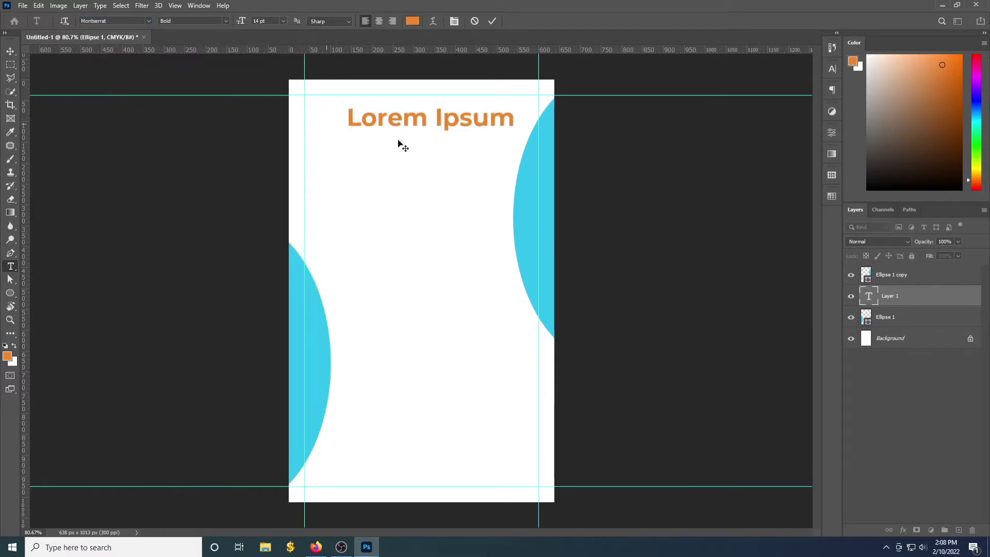
pyautogui.write('LOGO HERE')
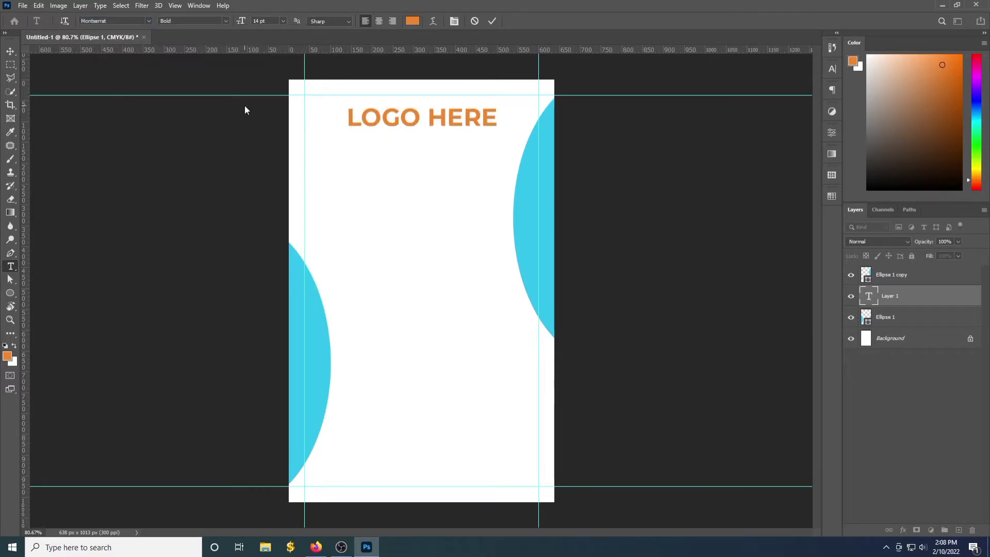
# Scale the LOGO HERE text down to about 65% and place it near the top centre of the page.
pyautogui.click(10, 52)
pyautogui.hotkey('ctrl', 't')
pyautogui.moveTo(344, 135); pyautogui.dragTo(398, 131)
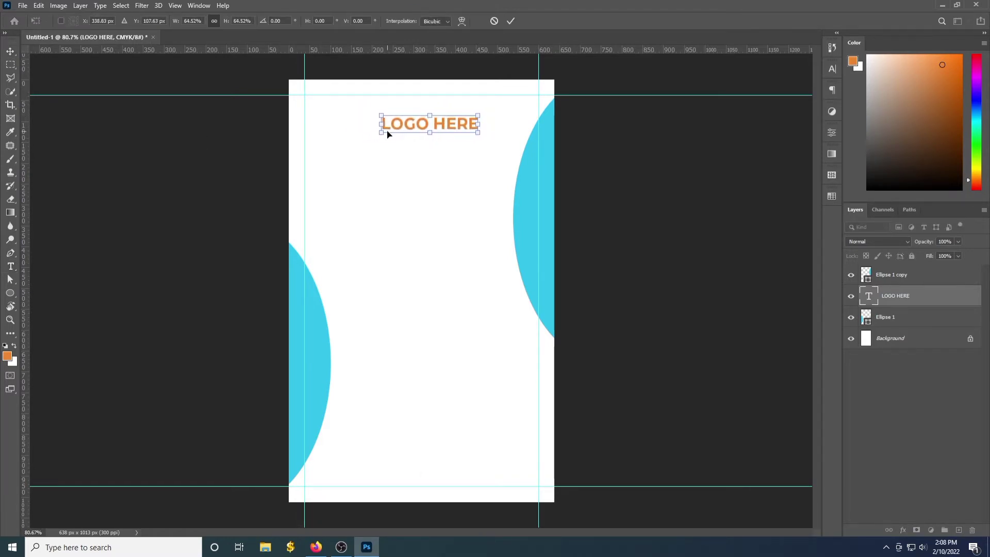
pyautogui.press('Return')
# Draw a circle about 67 px wide at the left end of the LOGO HERE text.
pyautogui.rightClick(11, 293)
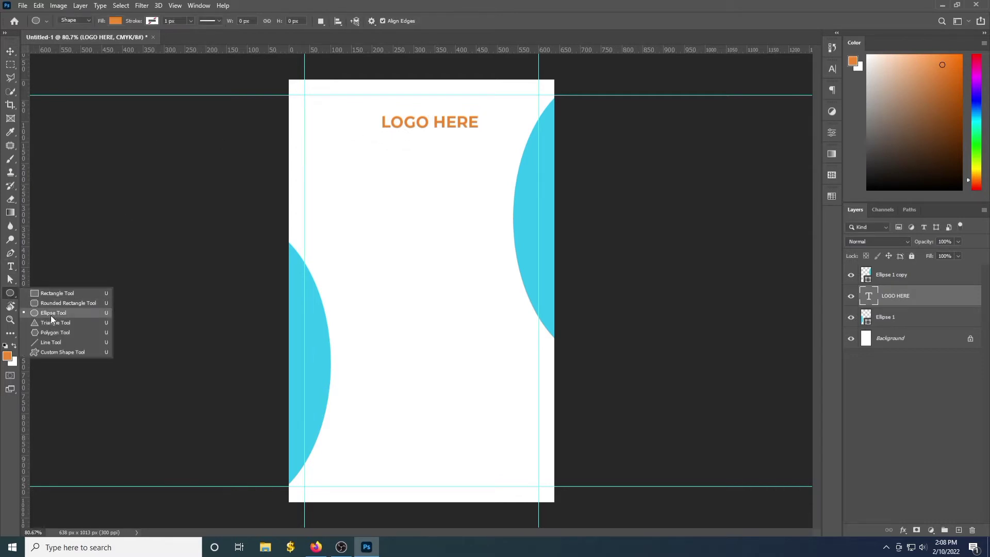
pyautogui.click(53, 316)
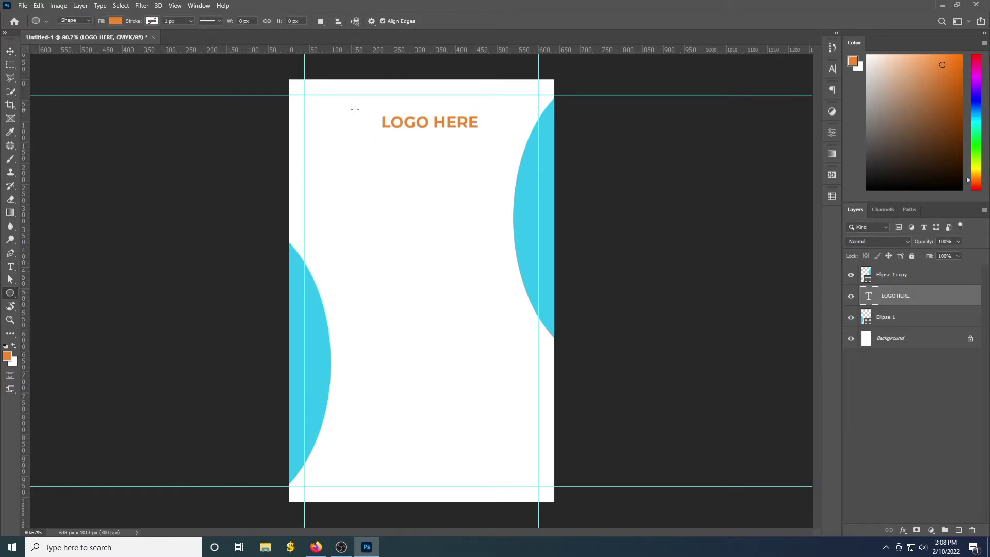
pyautogui.moveTo(355, 109); pyautogui.dragTo(383, 142)
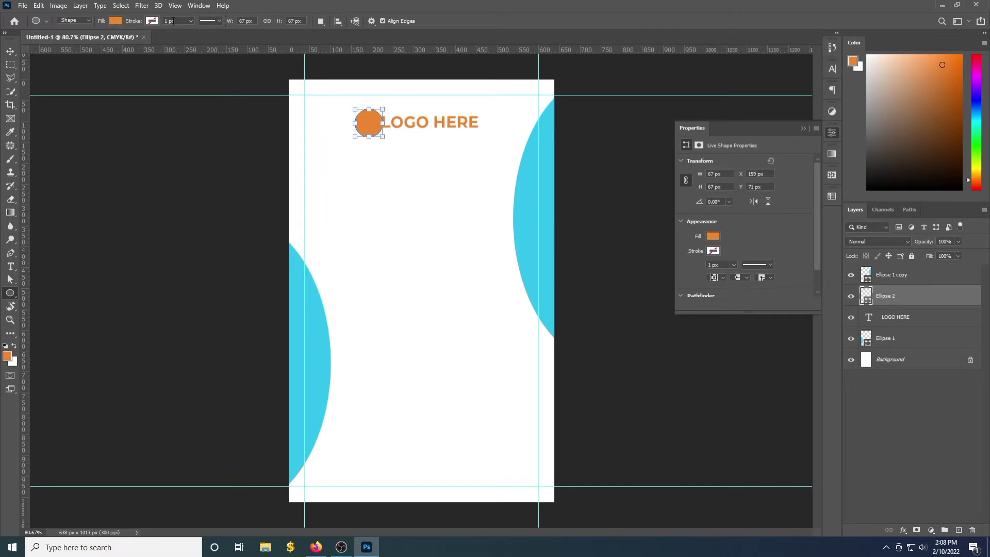
# Turn the circle into a ring with no fill and an 18 px stroke in the ellipses' cyan blue.
pyautogui.click(115, 21)
pyautogui.click(55, 40)
pyautogui.click(152, 21)
pyautogui.click(87, 77)
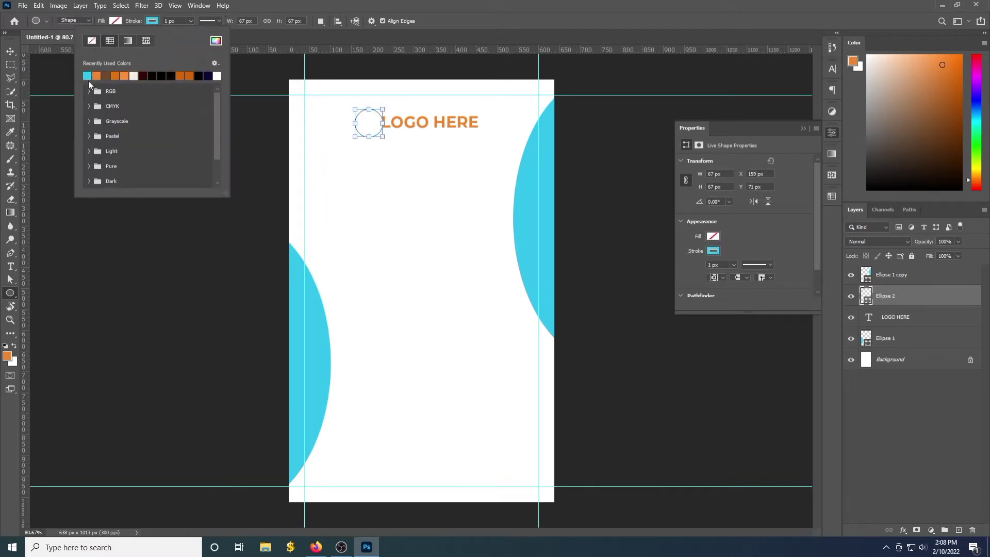
pyautogui.click(190, 21)
pyautogui.moveTo(188, 21); pyautogui.dragTo(188, 21)
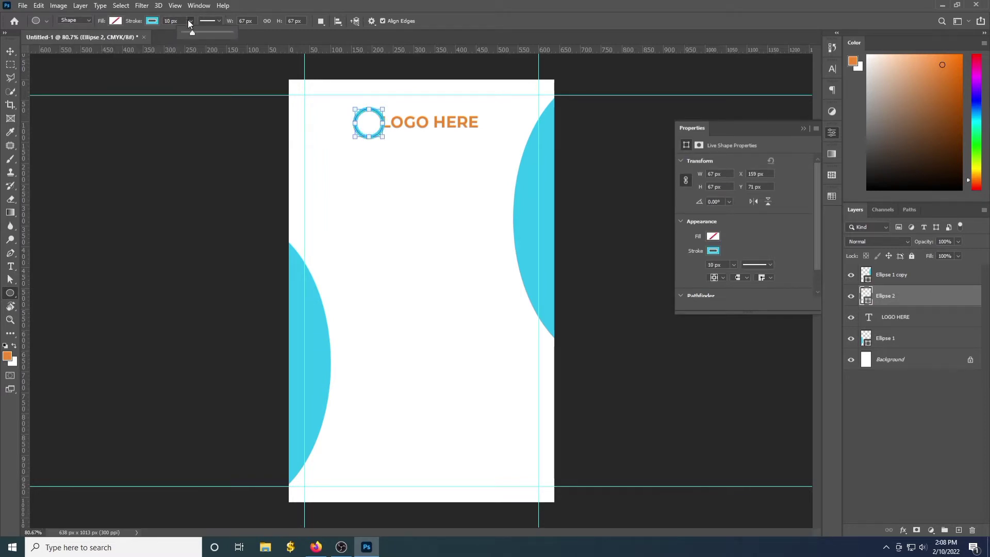
# Scale the ring down to about 53 px and line it up vertically beside the LOGO HERE text.
pyautogui.press('v')
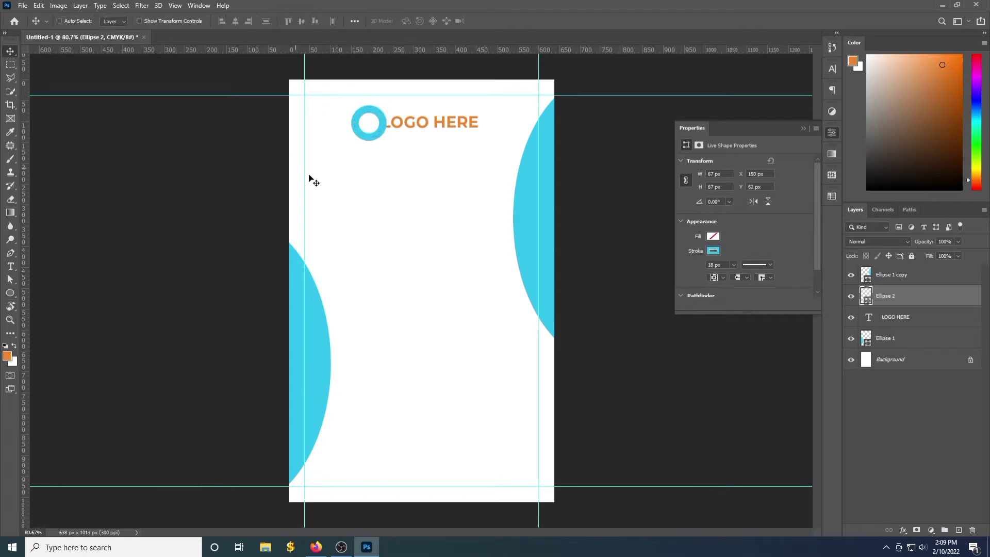
pyautogui.hotkey('ctrl', 't')
pyautogui.moveTo(386, 144); pyautogui.dragTo(379, 140)
pyautogui.press('Return')
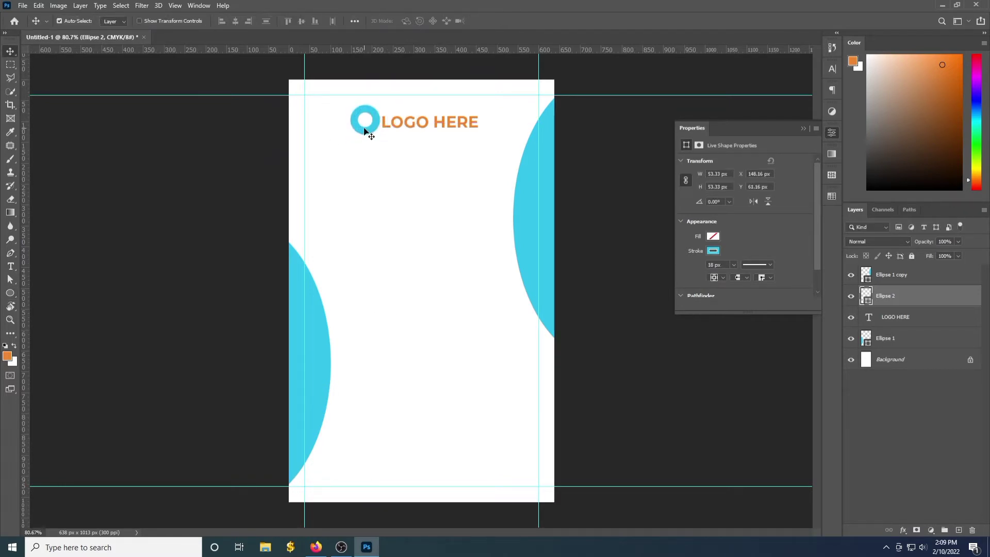
pyautogui.press('Down')
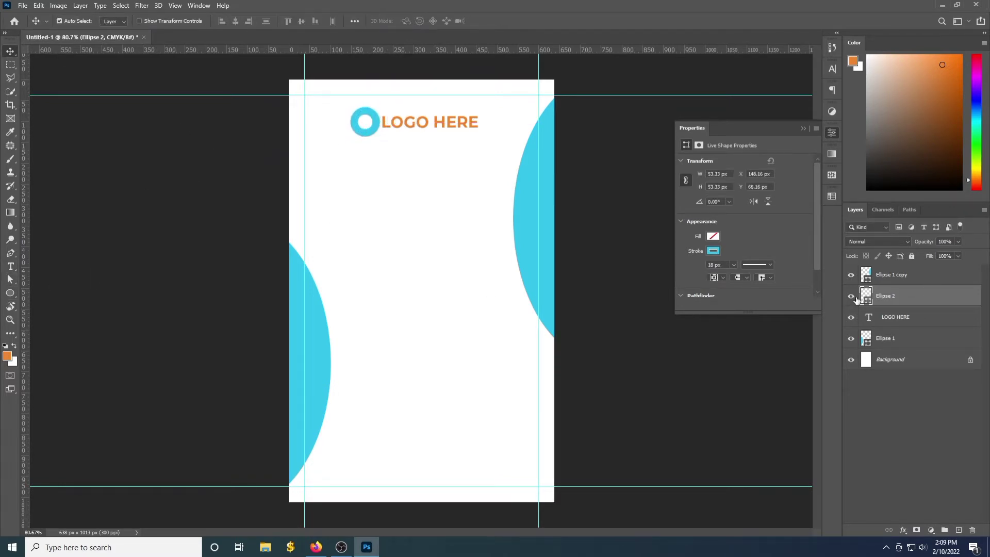
# Rasterize the ring layer and outline a four-point wedge over the ring's lower part with the Pen tool.
pyautogui.rightClick(921, 296)
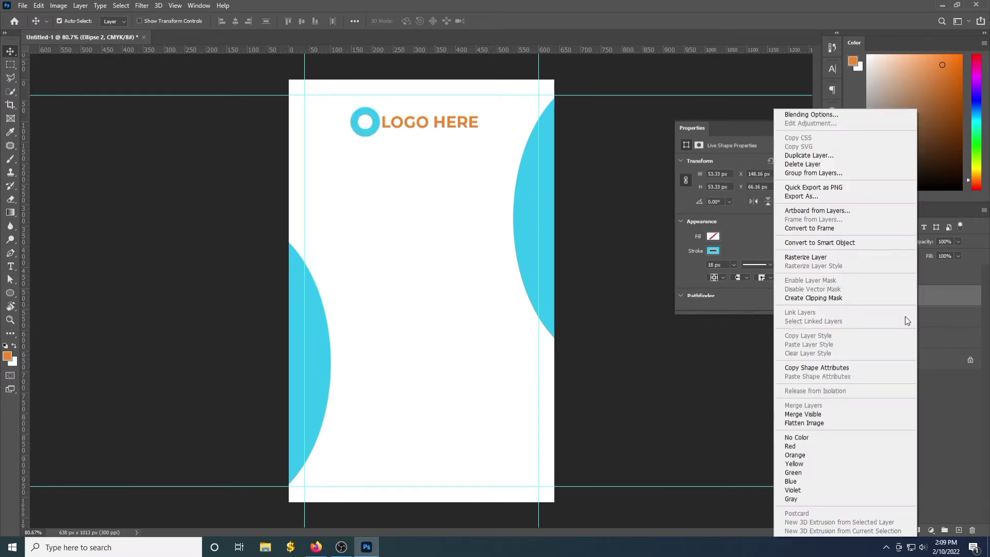
pyautogui.click(779, 259)
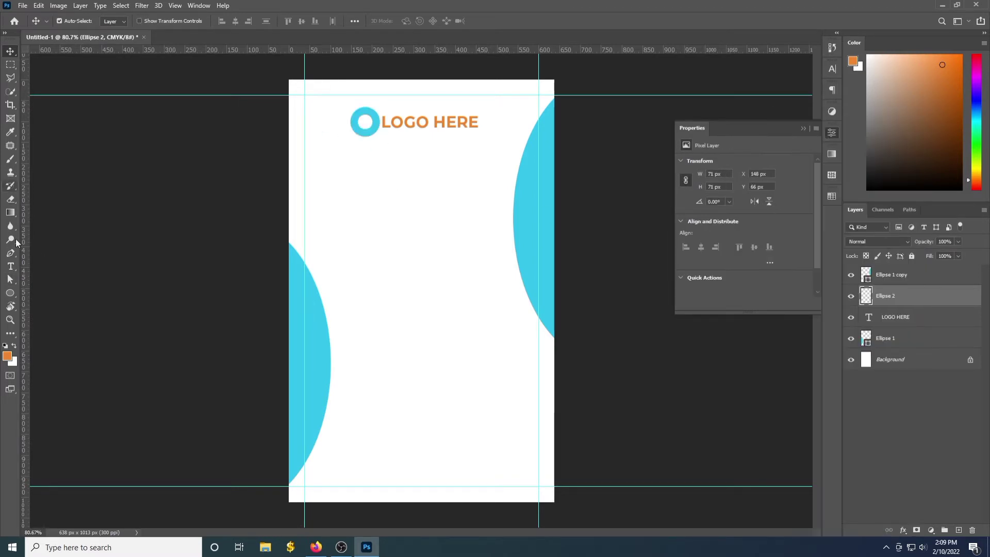
pyautogui.click(11, 253)
pyautogui.scroll(5, 296, 199)
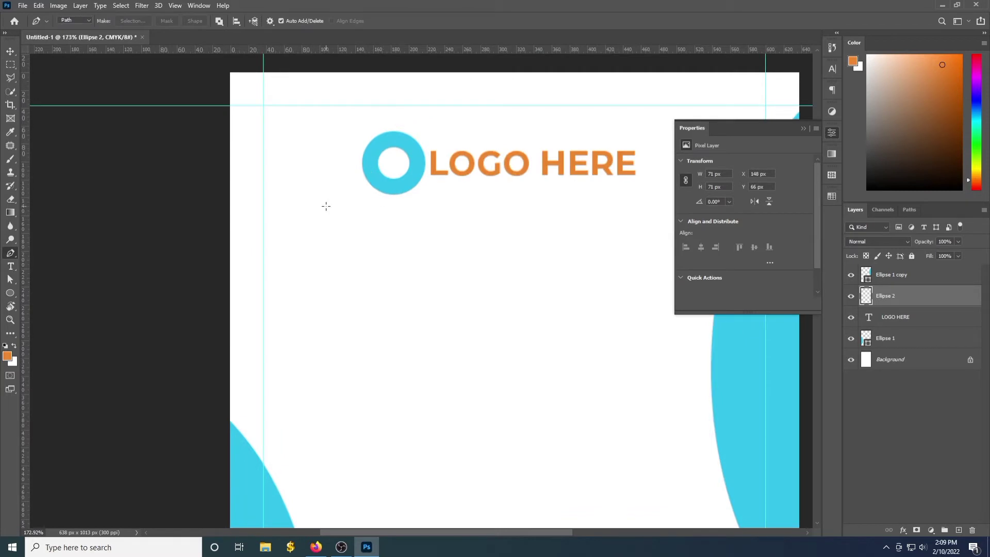
pyautogui.click(360, 196)
pyautogui.click(402, 166)
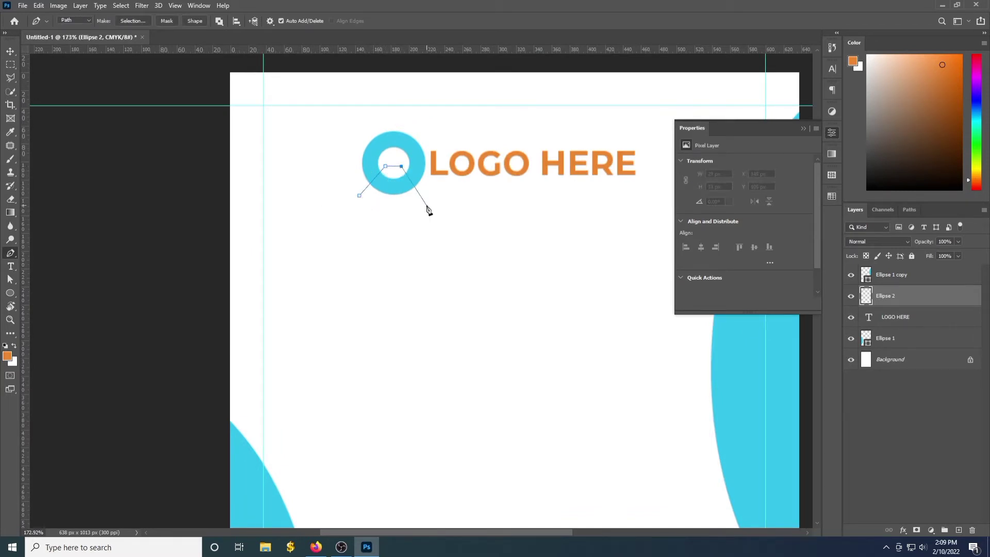
pyautogui.click(427, 209)
pyautogui.click(359, 196)
# Convert the wedge path to a selection with 0 px feather, delete that part of the ring and deselect.
pyautogui.rightClick(362, 197)
pyautogui.click(419, 217)
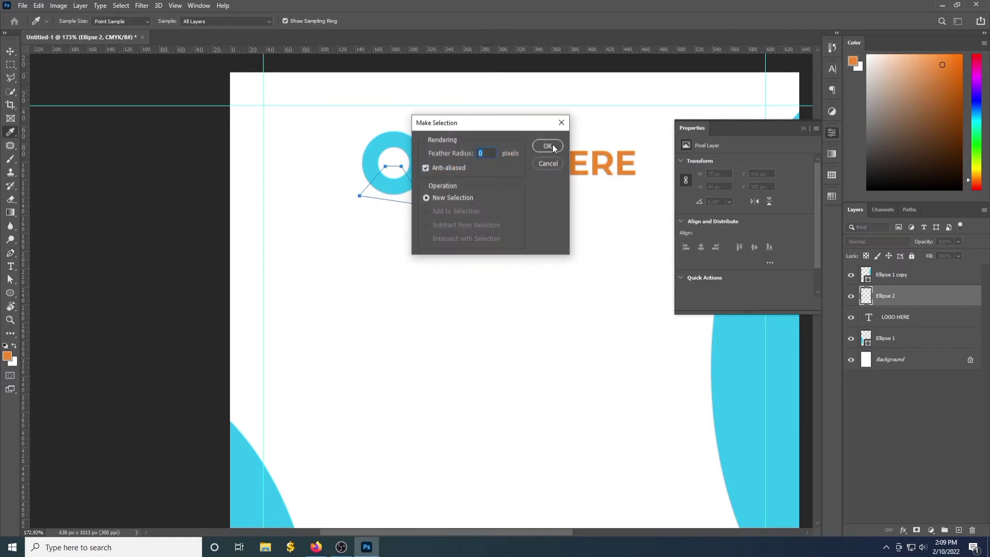
pyautogui.click(546, 147)
pyautogui.press('Delete')
pyautogui.click(10, 51)
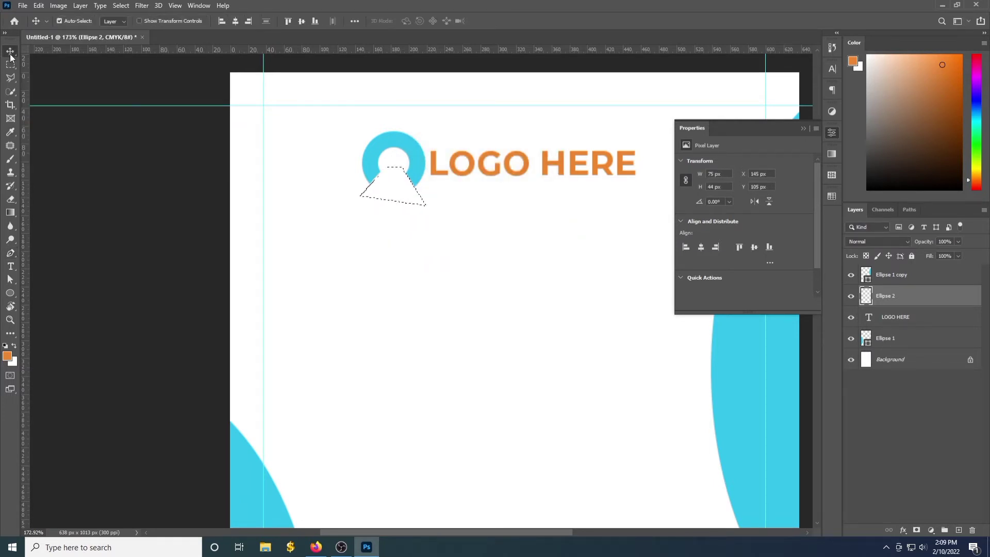
pyautogui.hotkey('ctrl', 'd')
# Rotate the cut ring clockwise so its opening points to the lower left beside the LOGO HERE text.
pyautogui.hotkey('ctrl', 't')
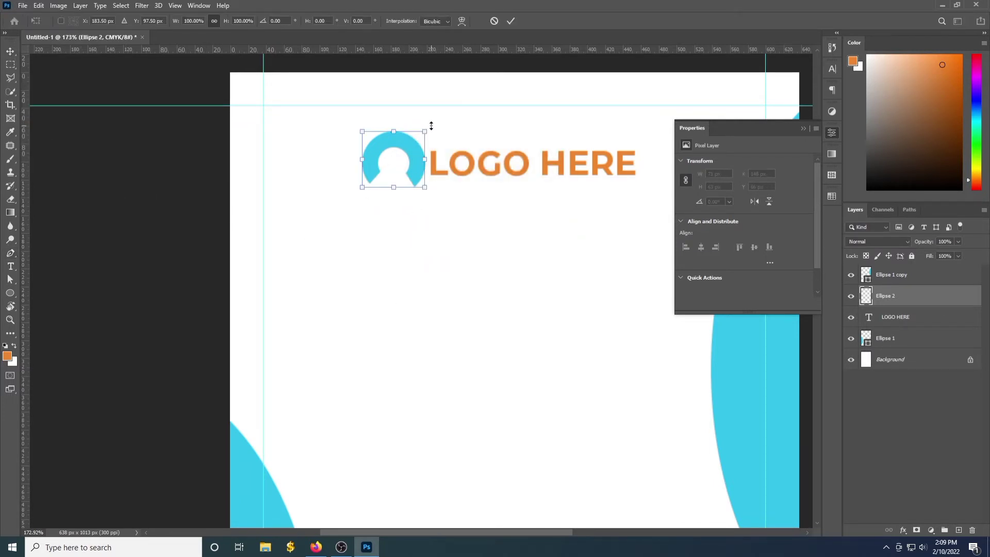
pyautogui.moveTo(430, 126); pyautogui.dragTo(440, 149)
pyautogui.press('Return')
pyautogui.scroll(-5, 426, 218)
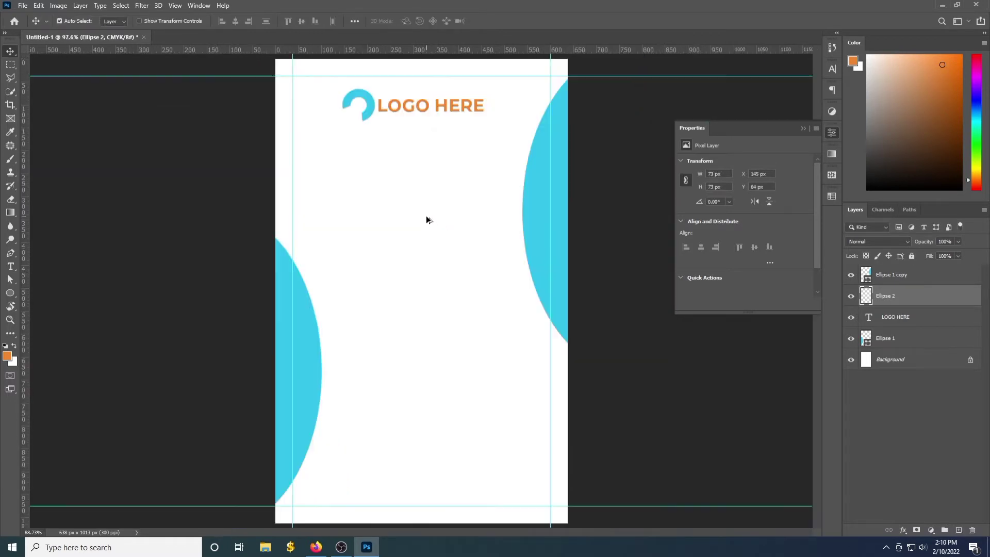
pyautogui.hotkey('ctrl', 't')
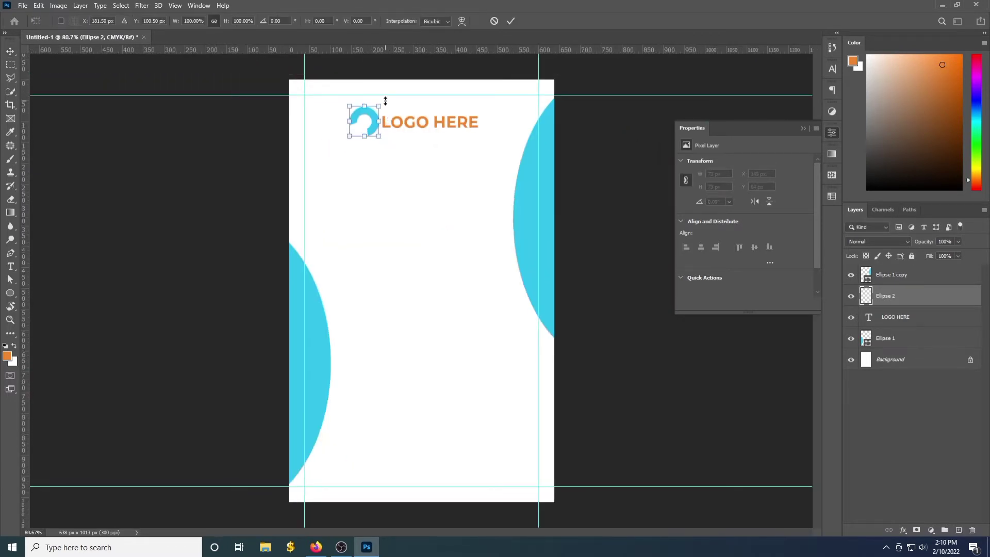
pyautogui.moveTo(385, 99); pyautogui.dragTo(382, 101)
pyautogui.press('Return')
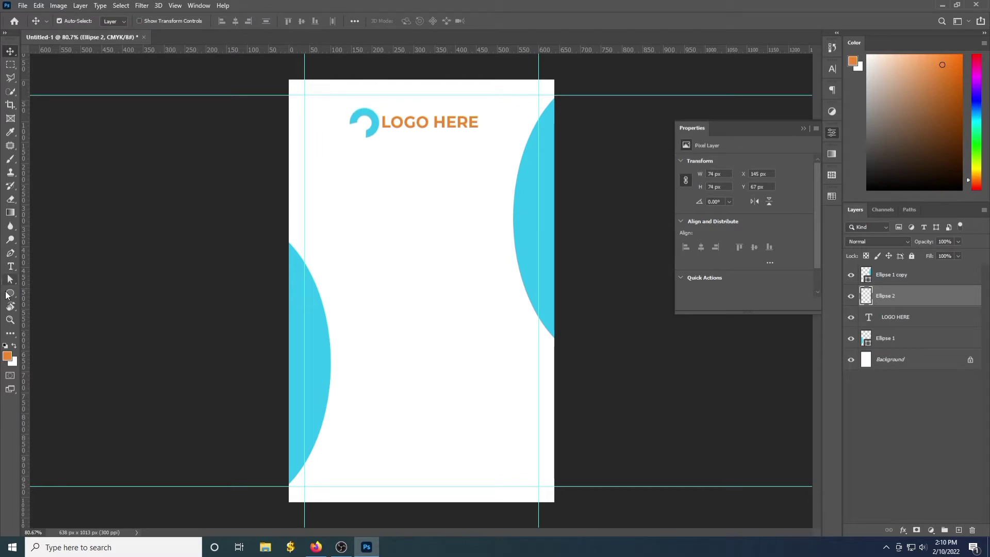
# Draw a small triangle in the empty area below the logo with the Triangle tool and fill it cyan.
pyautogui.rightClick(11, 292)
pyautogui.click(47, 322)
pyautogui.moveTo(328, 175); pyautogui.dragTo(364, 170)
pyautogui.click(116, 21)
# Fit the triangle into the ring's lower-left opening, scaling it to about 127% and rotating it about 35°.
pyautogui.hotkey('ctrl', 't')
pyautogui.scroll(5, 368, 163)
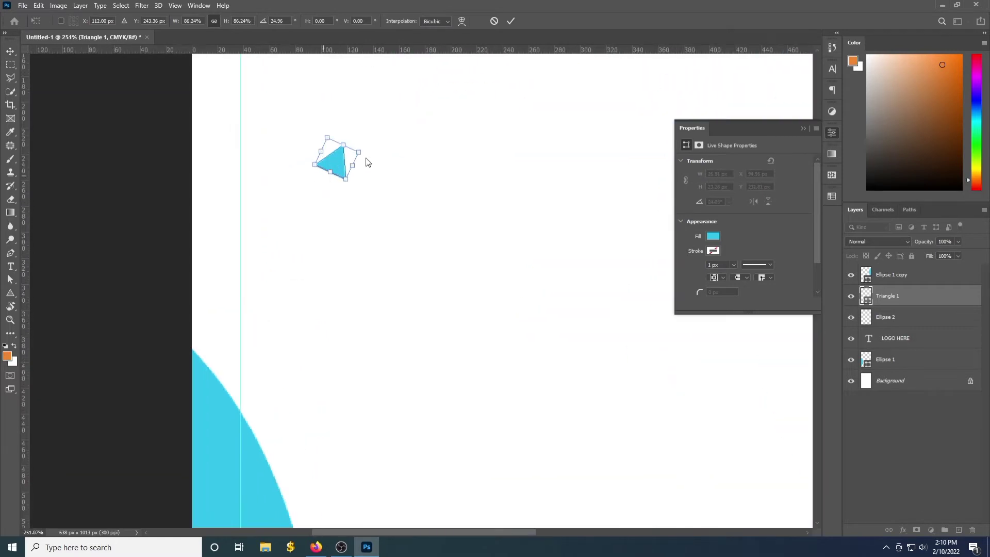
pyautogui.click(819, 122)
pyautogui.scroll(3, 358, 336)
pyautogui.moveTo(335, 324); pyautogui.dragTo(431, 181)
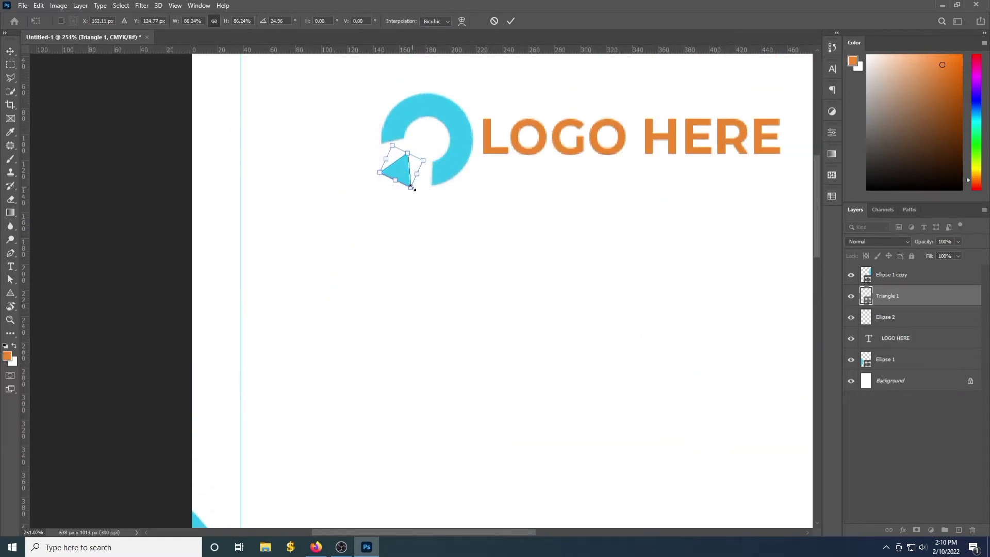
pyautogui.moveTo(404, 127); pyautogui.dragTo(453, 145)
pyautogui.moveTo(407, 154); pyautogui.dragTo(459, 142)
pyautogui.press('Up')
pyautogui.press('Up')
pyautogui.press('Up')
pyautogui.press('Return')
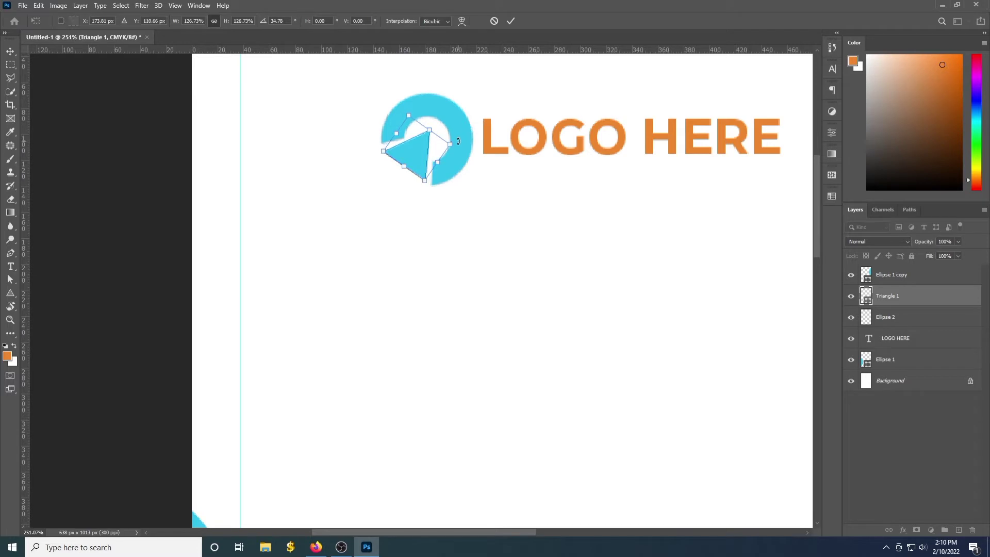
# Recolor the LOGO HERE text with the cyan sampled from the ellipse at the card's right edge.
pyautogui.hotkey('ctrl', '0')
pyautogui.hotkey('ctrl', '-')
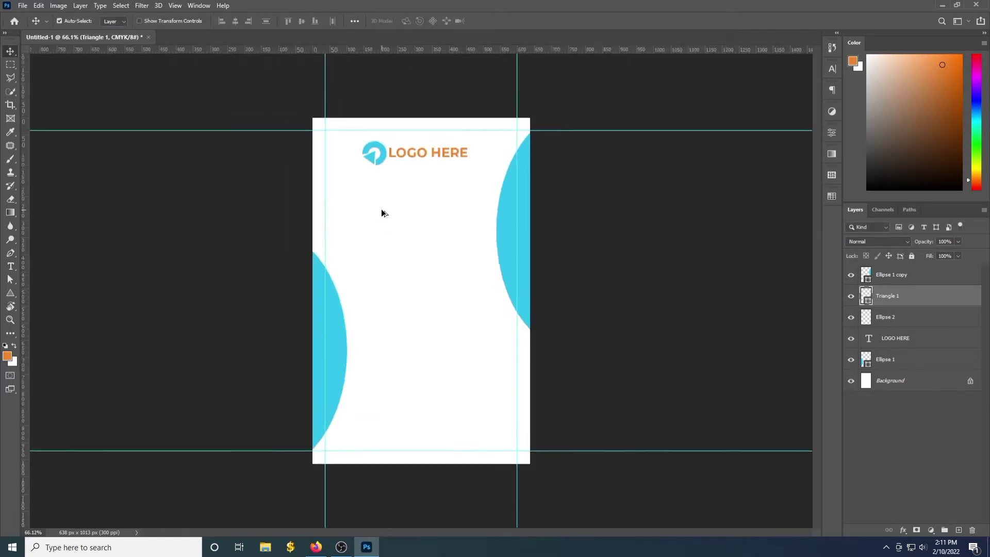
pyautogui.hotkey('ctrl', '0')
pyautogui.click(480, 111)
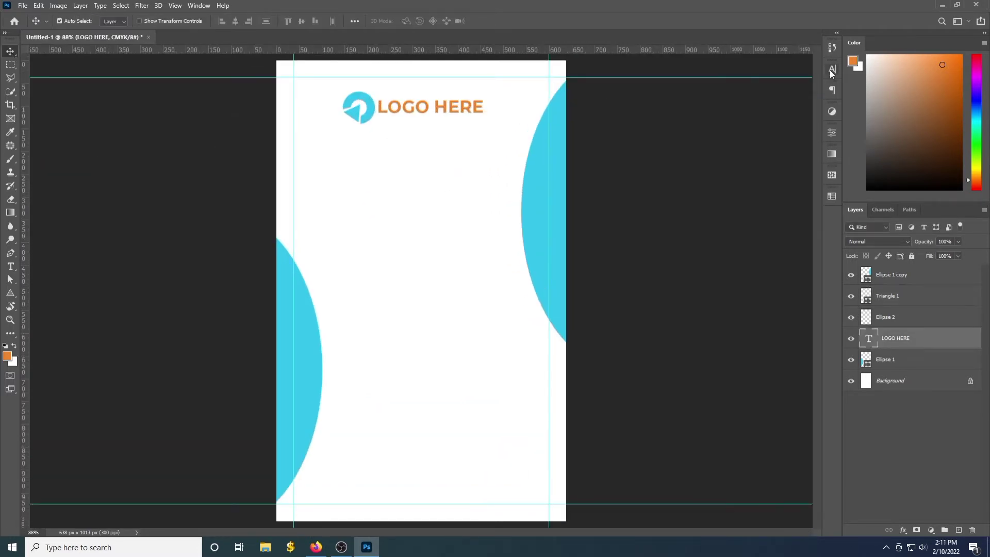
pyautogui.click(832, 69)
pyautogui.click(804, 129)
pyautogui.click(547, 199)
pyautogui.click(501, 291)
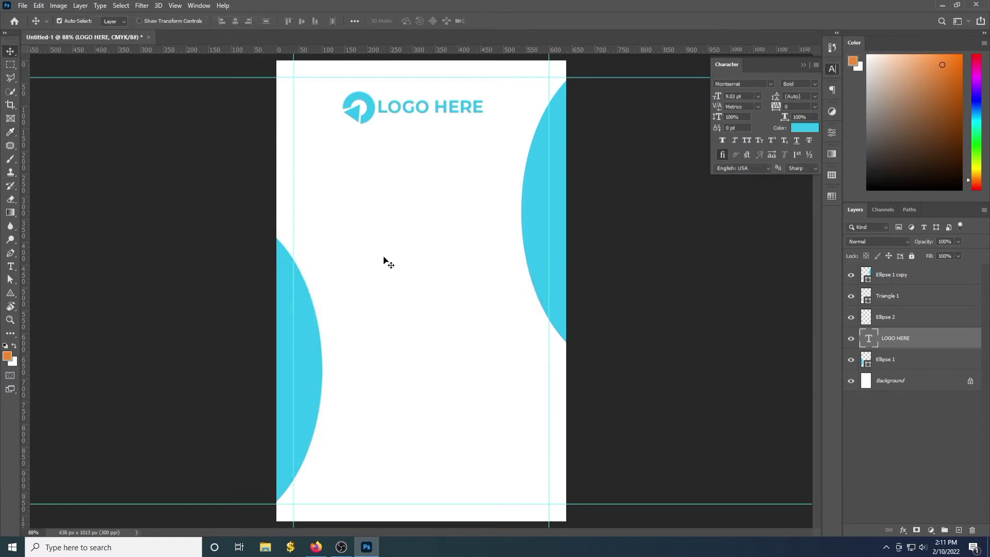
# Duplicate the left ellipse as a lighter cyan copy and shift it outward, leaving a darker band along the inner curve.
pyautogui.click(300, 351)
pyautogui.hotkey('ctrl', 'j')
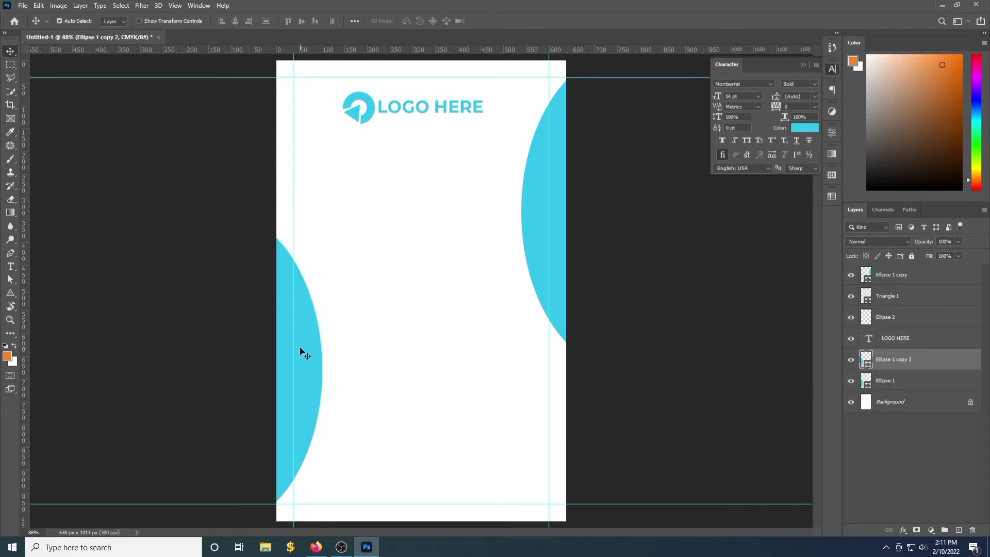
pyautogui.press('u')
pyautogui.click(117, 21)
pyautogui.click(179, 41)
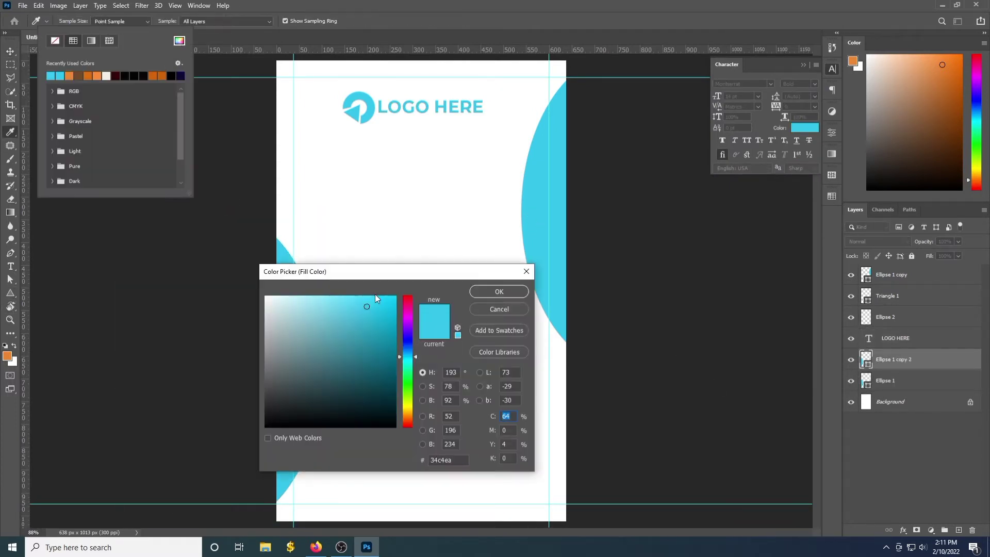
pyautogui.click(357, 302)
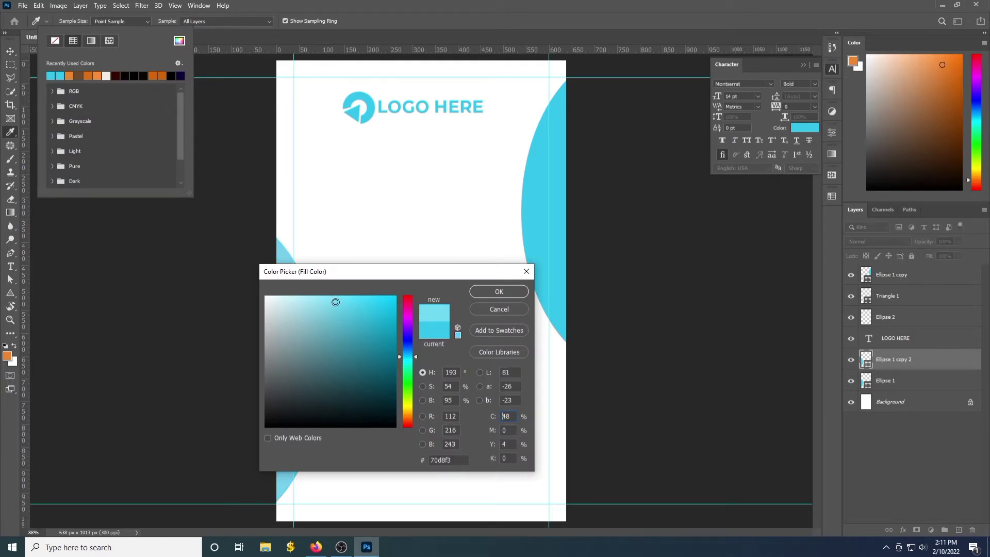
pyautogui.click(500, 292)
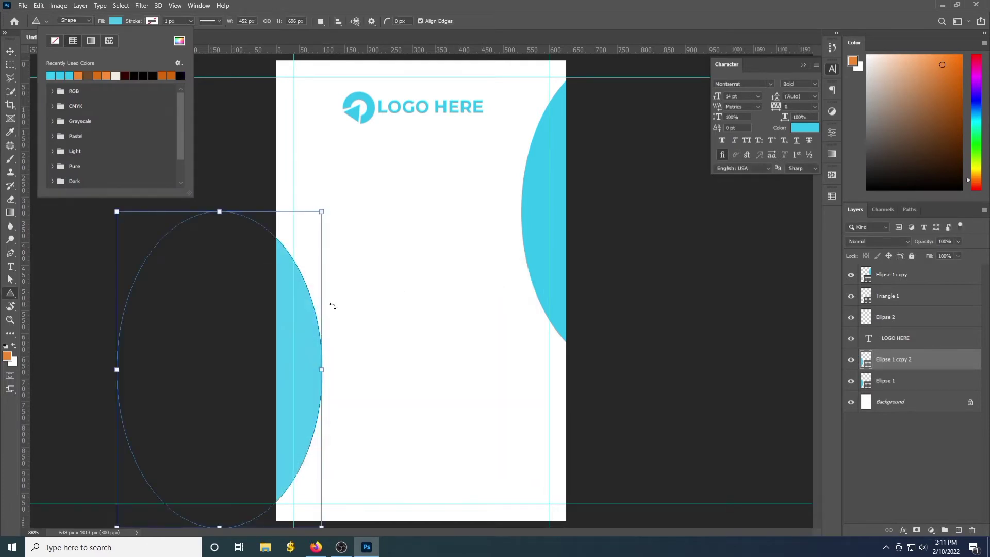
pyautogui.press('Escape')
pyautogui.press('v')
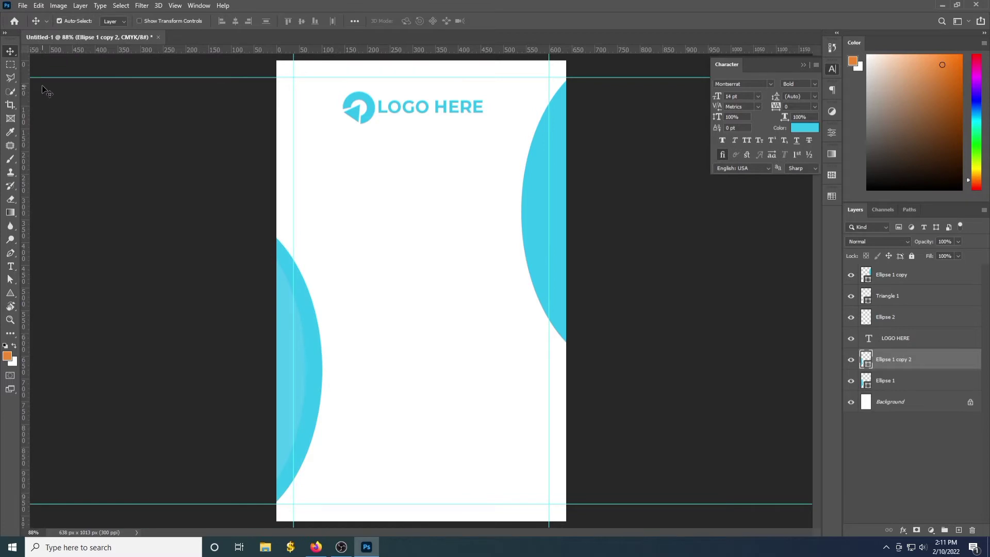
# Duplicate the right ellipse as a lighter cyan copy and shift it outward, matching the darker band of the left shape.
pyautogui.click(543, 217)
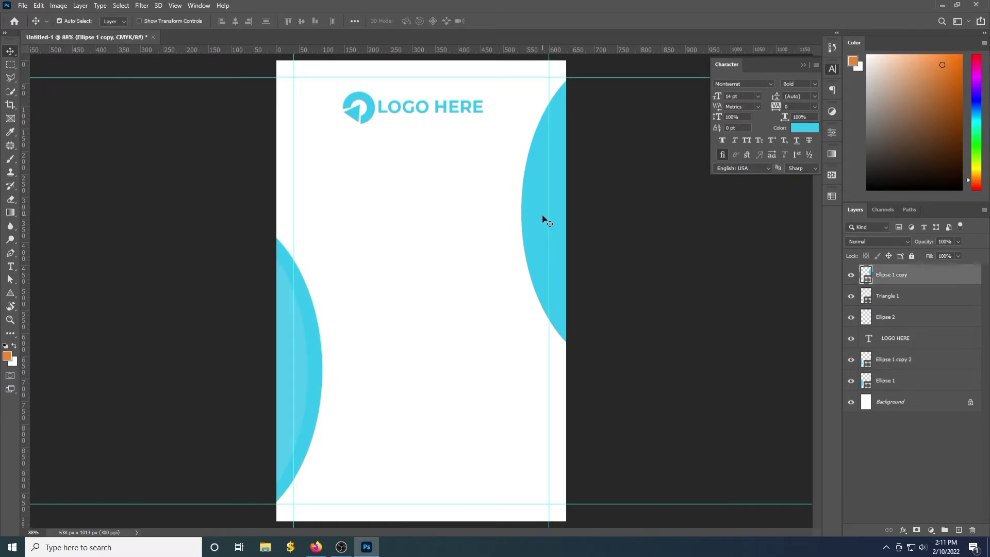
pyautogui.hotkey('ctrl', 'j')
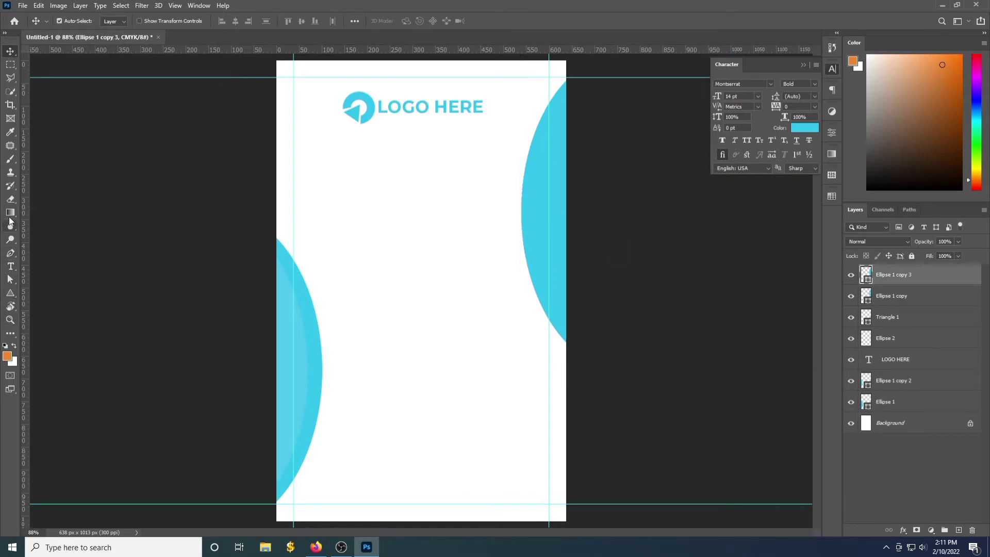
pyautogui.click(10, 293)
pyautogui.click(115, 20)
pyautogui.click(52, 75)
pyautogui.press('Escape')
pyautogui.press('v')
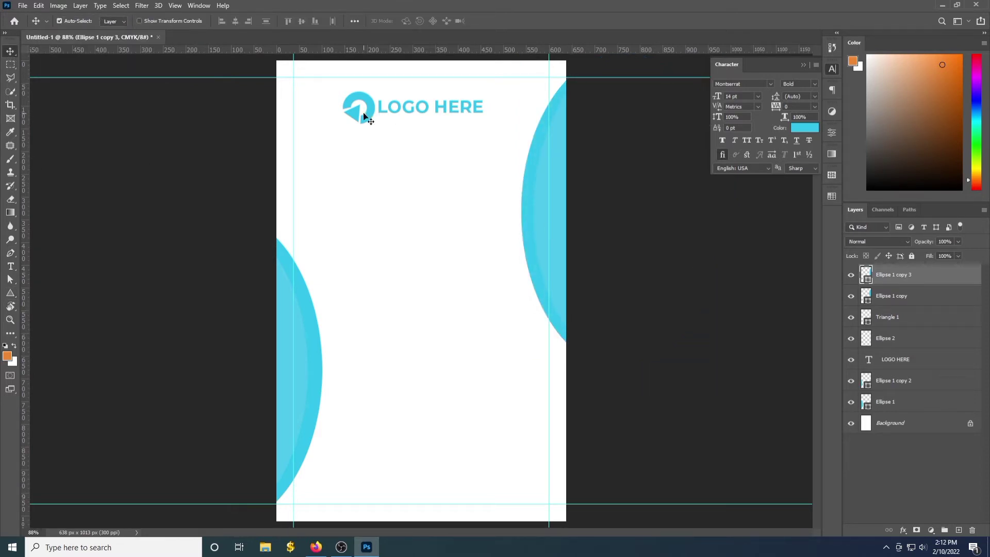
# Scale the LOGO HERE text up slightly to about 9.51 pt beside the ring.
pyautogui.click(397, 110)
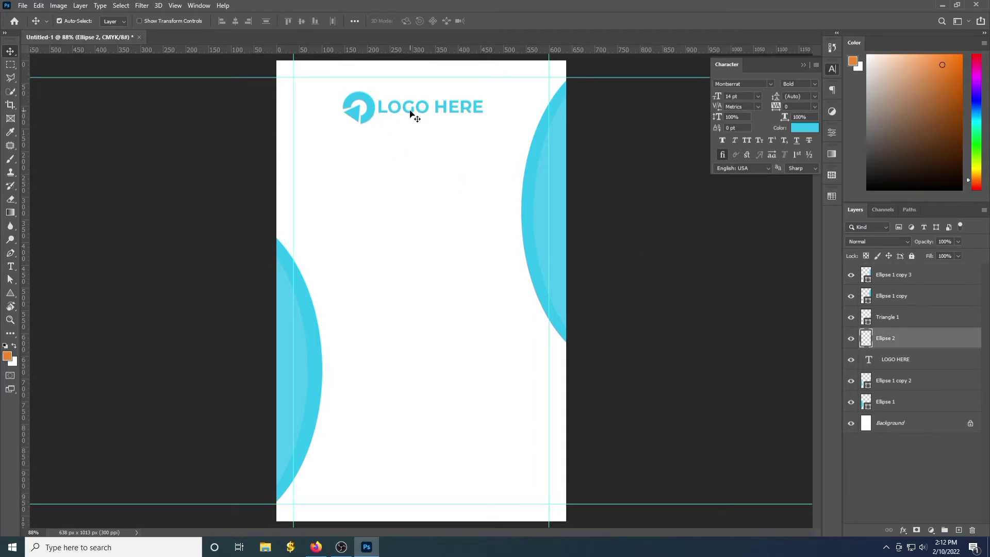
pyautogui.click(411, 113)
pyautogui.hotkey('ctrl', 't')
pyautogui.moveTo(484, 118); pyautogui.dragTo(487, 122)
pyautogui.press('Return')
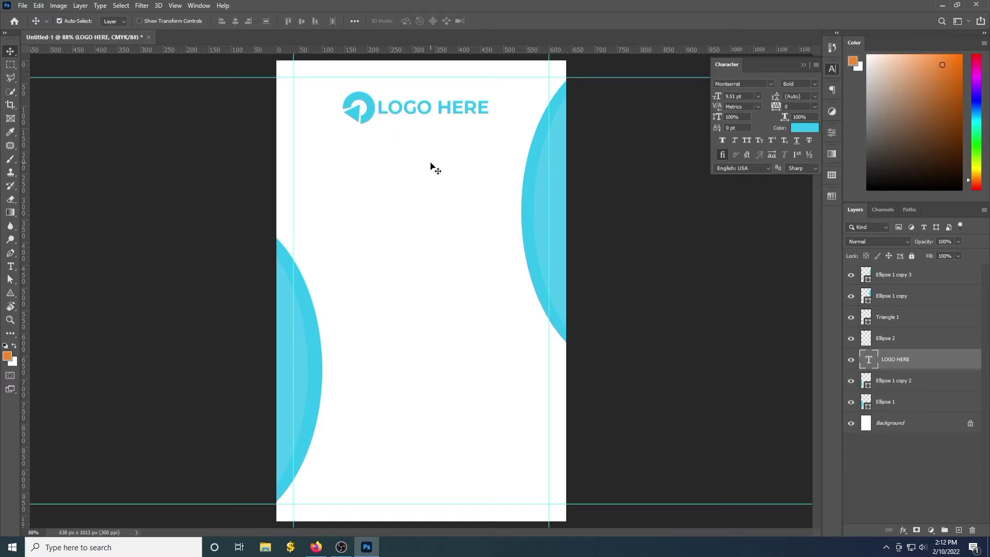
# Draw a rounded square about 193 px wide with 10 px corner radius below the logo.
pyautogui.rightClick(8, 203)
pyautogui.rightClick(10, 293)
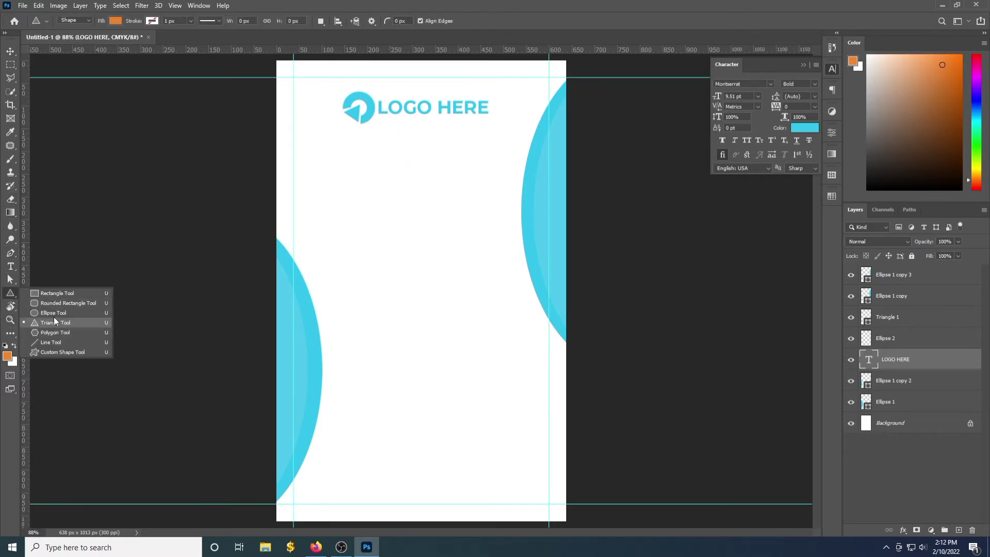
pyautogui.click(52, 293)
pyautogui.moveTo(384, 147); pyautogui.dragTo(473, 251)
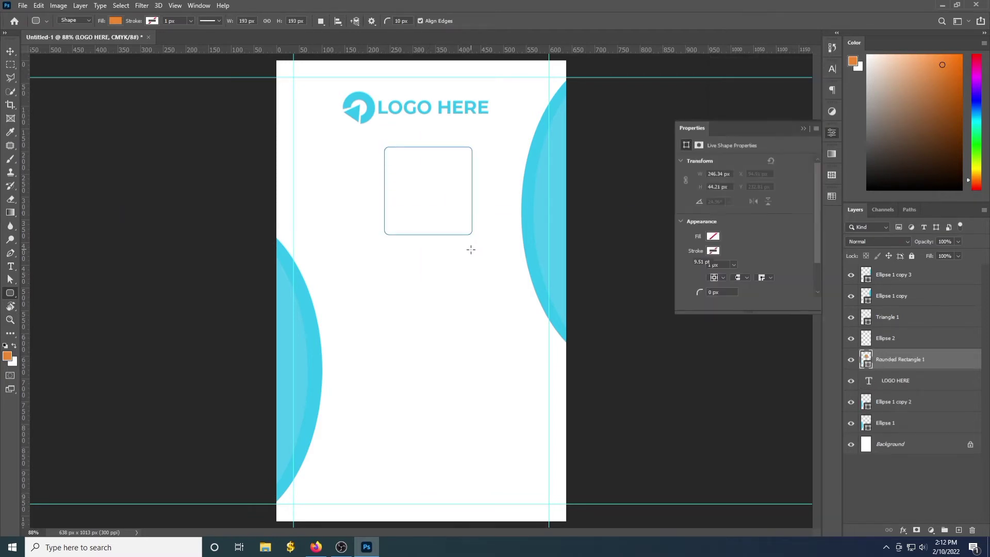
pyautogui.click(10, 51)
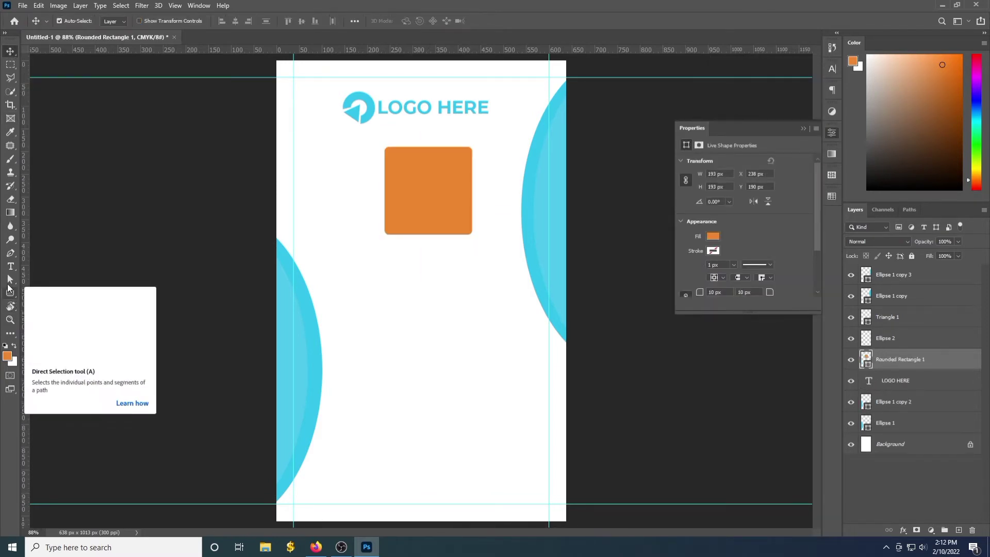
# Remove the rounded square's fill and give it a cyan stroke.
pyautogui.click(10, 293)
pyautogui.click(116, 20)
pyautogui.click(55, 41)
pyautogui.click(152, 21)
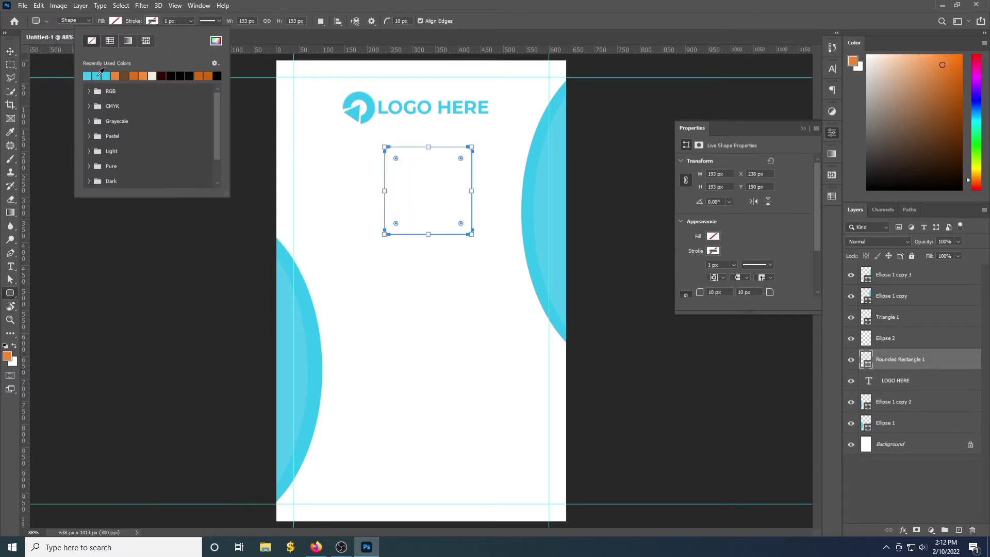
pyautogui.click(107, 75)
# Set the rounded square's stroke width to 7 px and increase its corner radius to 32 px.
pyautogui.click(187, 20)
pyautogui.press('Up')
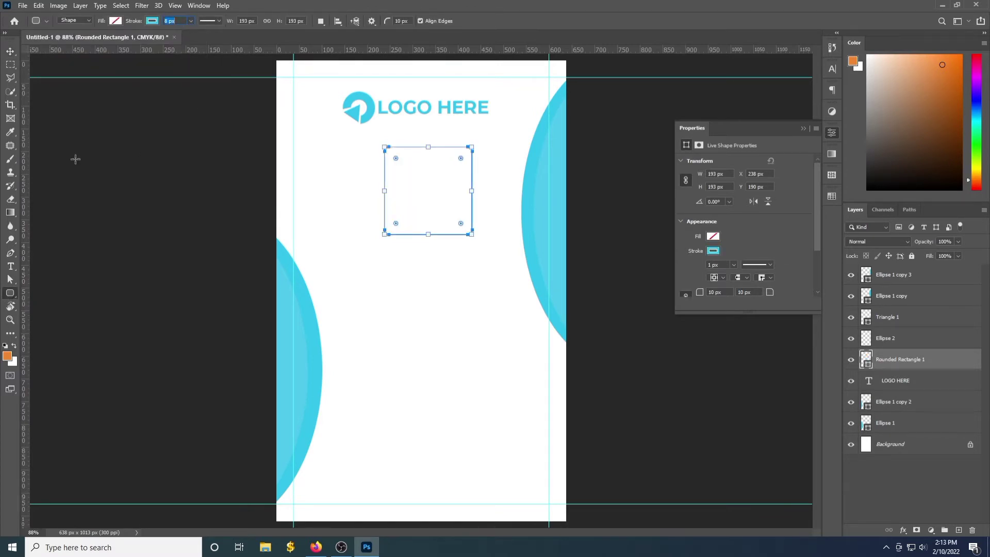
pyautogui.click(6, 53)
pyautogui.click(10, 293)
pyautogui.click(190, 21)
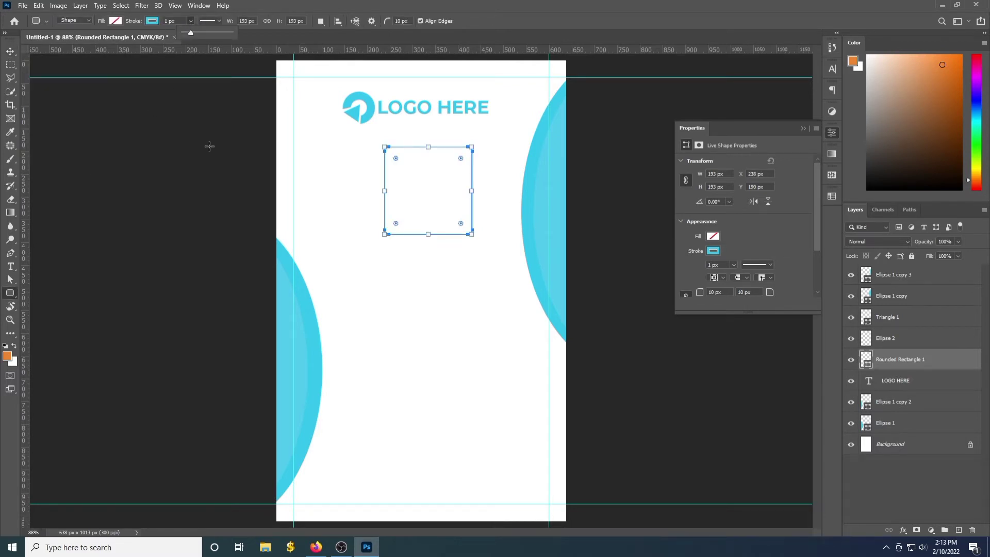
pyautogui.press('Up')
pyautogui.press('Up')
pyautogui.press('Up')
pyautogui.press('Up')
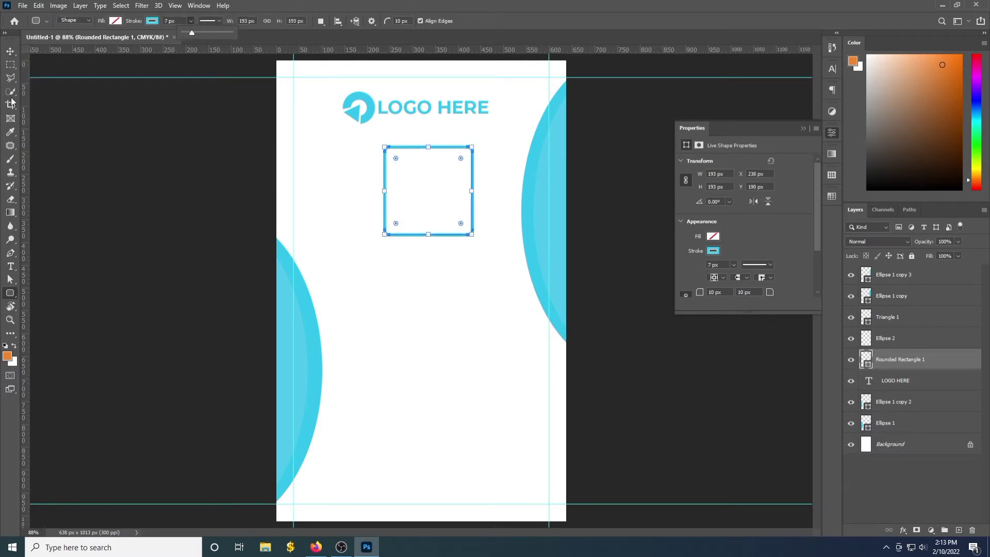
pyautogui.press('Return')
pyautogui.moveTo(396, 158); pyautogui.dragTo(399, 161)
pyautogui.press('Return')
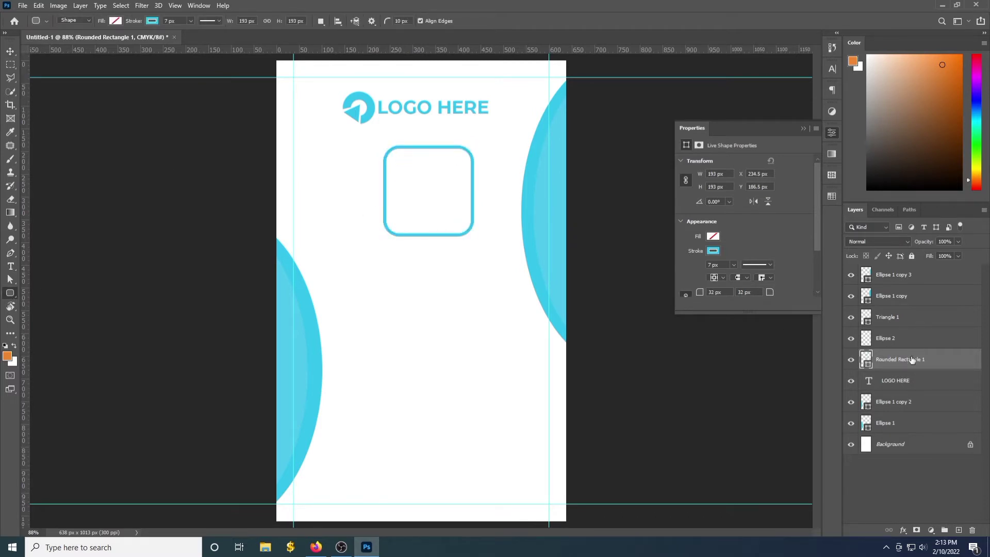
# Center the rounded square on the background in both directions and move it up beneath the logo.
pyautogui.keyDown('ctrl'); pyautogui.click(905, 439); pyautogui.keyUp('ctrl')
pyautogui.press('v')
pyautogui.click(301, 21)
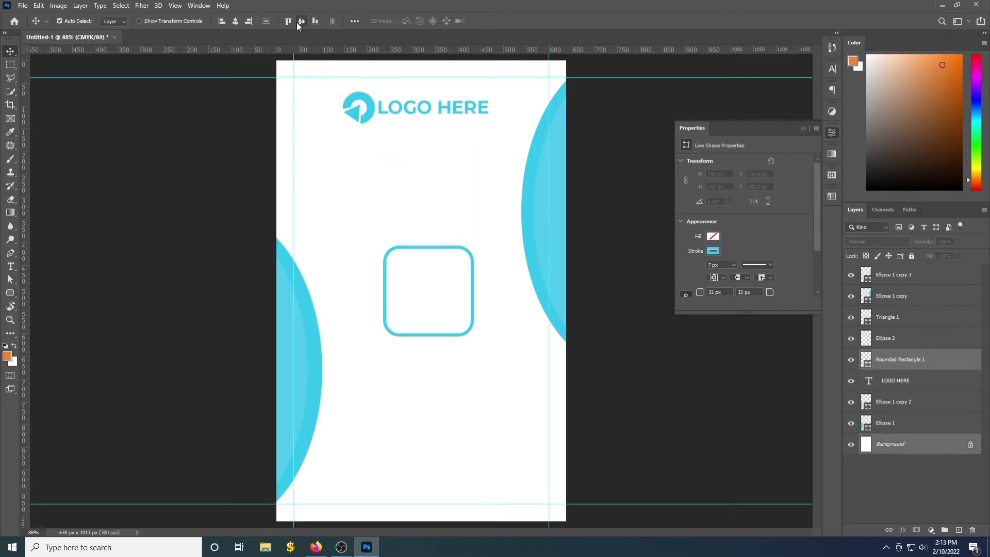
pyautogui.click(235, 21)
pyautogui.click(412, 246)
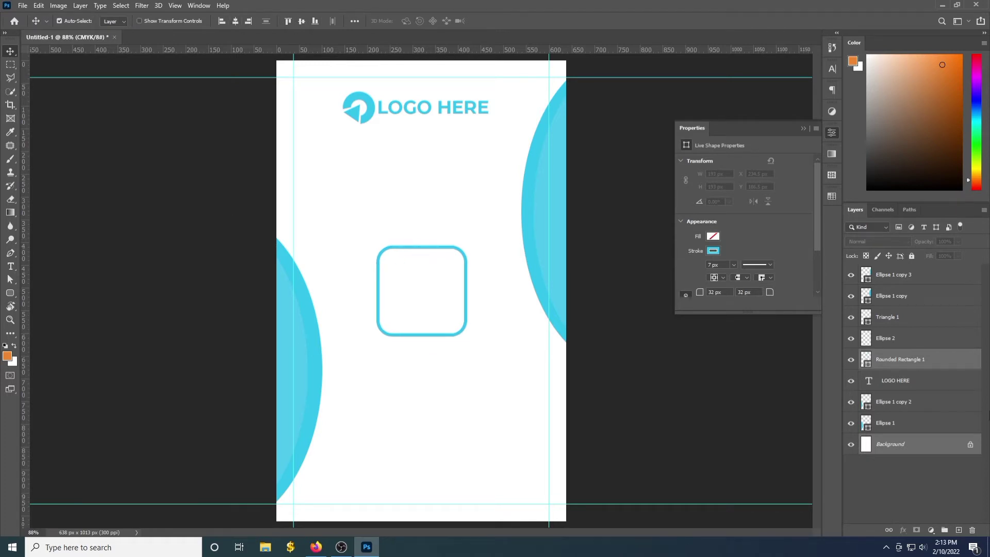
pyautogui.moveTo(430, 255); pyautogui.dragTo(431, 160)
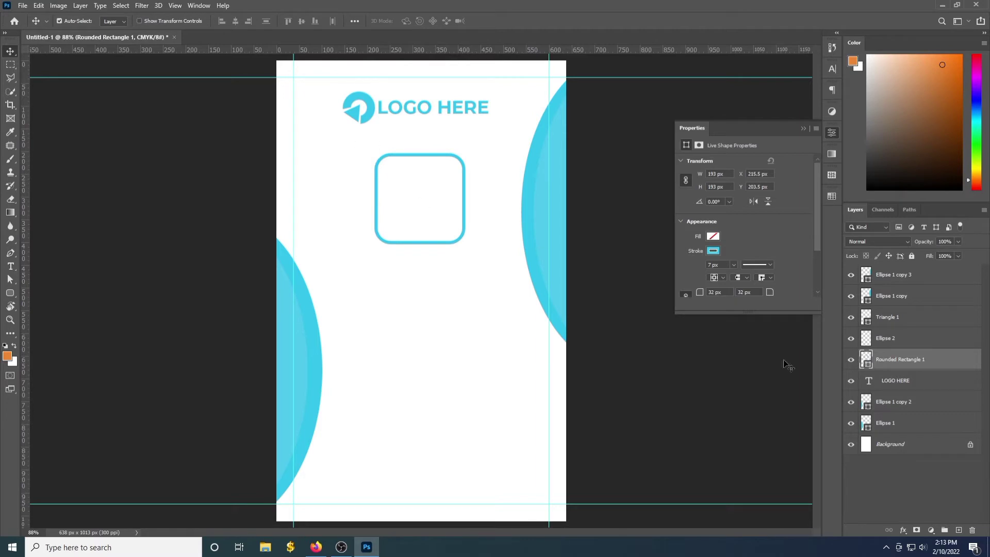
# Realign the rounded square to the background's horizontal center and nudge it up 10 px.
pyautogui.keyDown('ctrl'); pyautogui.click(920, 447); pyautogui.keyUp('ctrl')
pyautogui.click(236, 20)
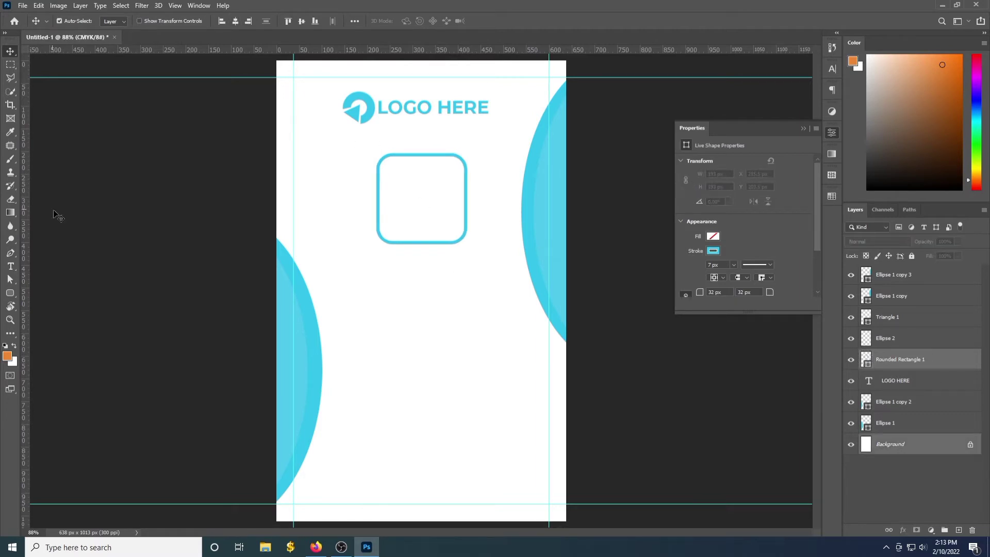
pyautogui.hotkey('shift', 'Up')
pyautogui.click(485, 204)
pyautogui.keyDown('ctrl'); pyautogui.click(926, 444); pyautogui.keyUp('ctrl')
pyautogui.hotkey('shift', 'Up')
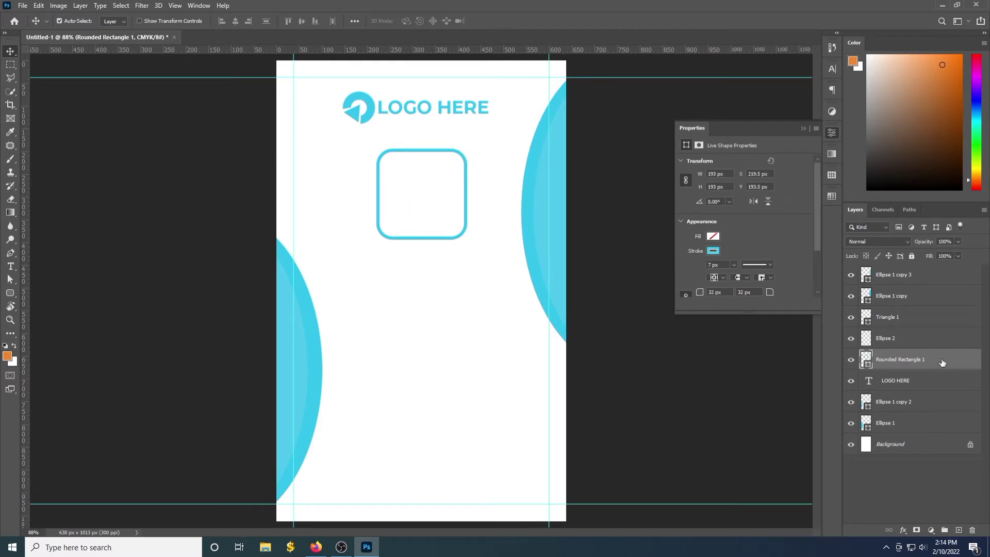
# Duplicate the rounded square and give the lower original an orange fill with no stroke.
pyautogui.hotkey('ctrl', 'j')
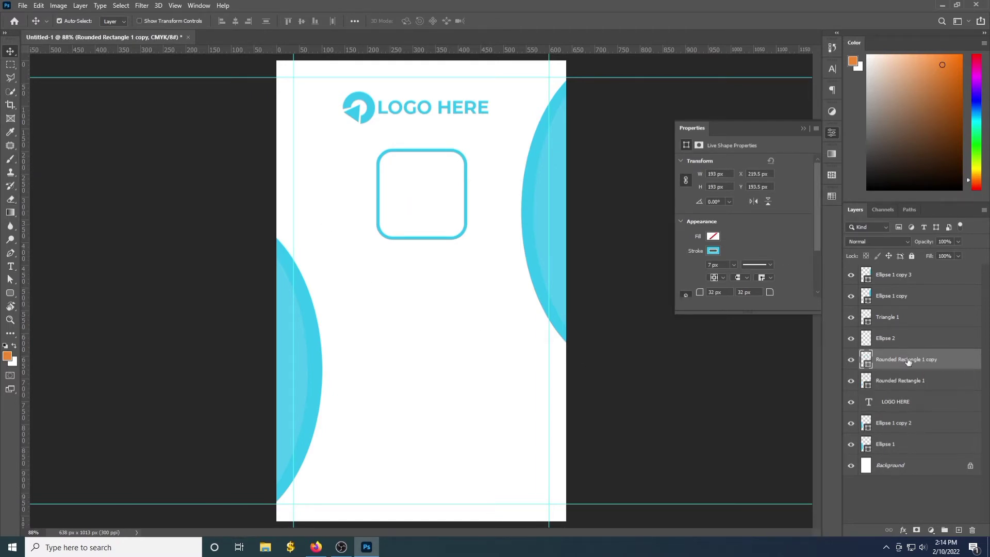
pyautogui.click(895, 380)
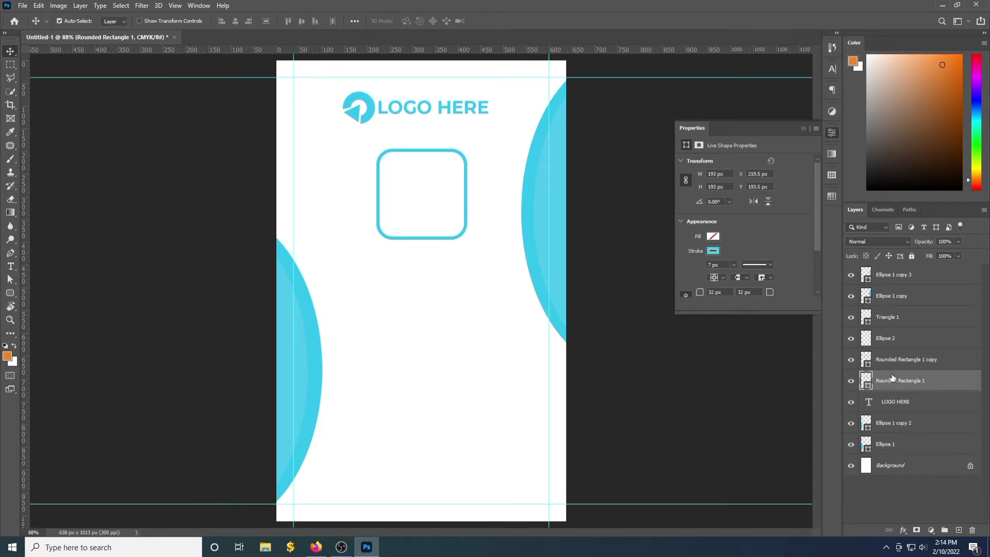
pyautogui.click(10, 293)
pyautogui.click(153, 21)
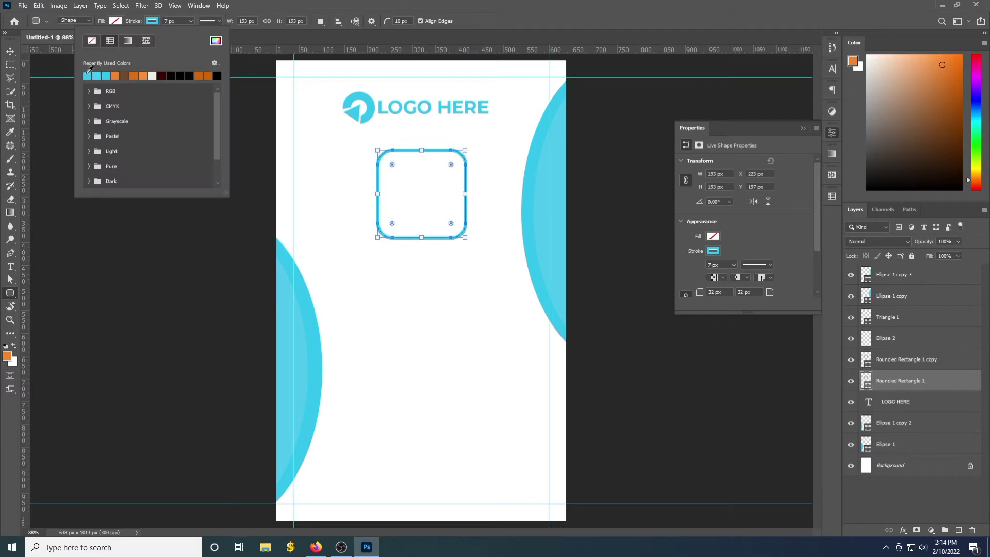
pyautogui.click(78, 75)
pyautogui.press('Return')
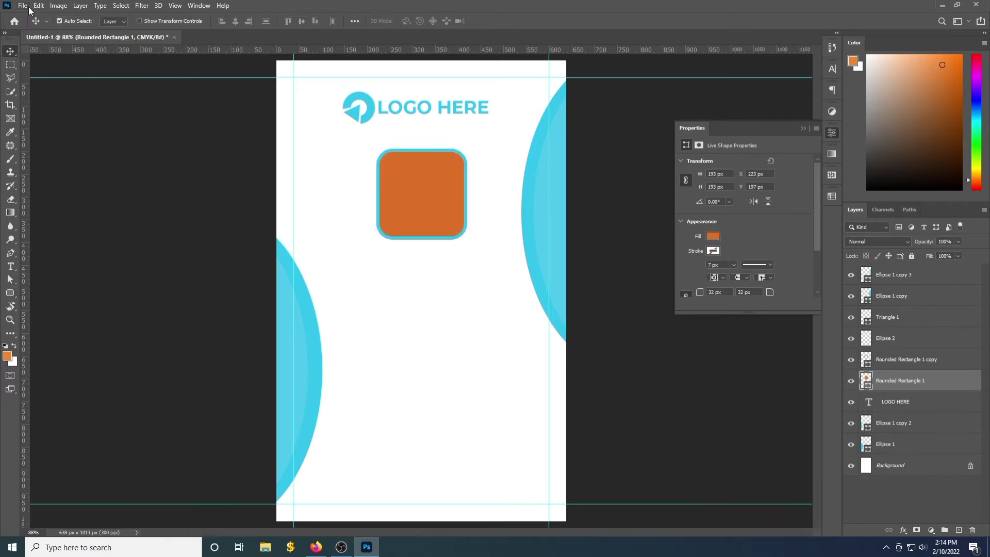
pyautogui.click(22, 5)
pyautogui.click(34, 29)
pyautogui.click(52, 204)
pyautogui.doubleClick(409, 92)
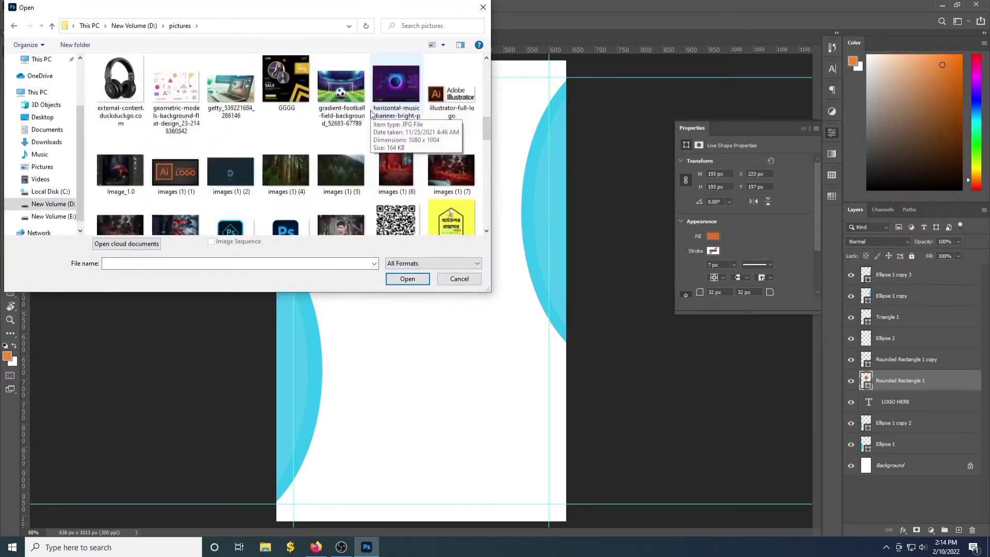
pyautogui.click(409, 154)
pyautogui.click(406, 278)
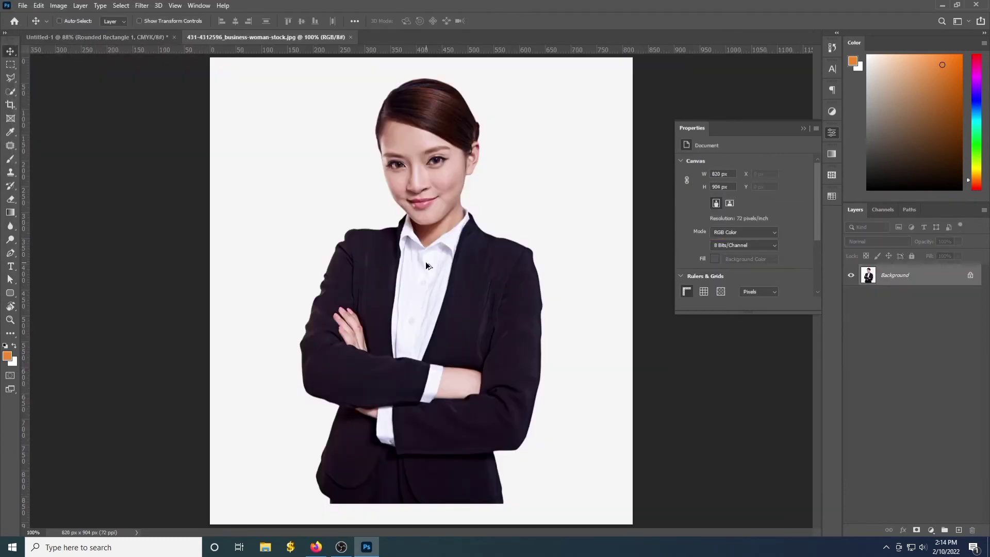
# Bring the businesswoman image into the ID card document and scale it down to about 248 by 272 px over the photo frame.
pyautogui.moveTo(425, 261); pyautogui.dragTo(419, 221)
pyautogui.scroll(-6, 436, 240)
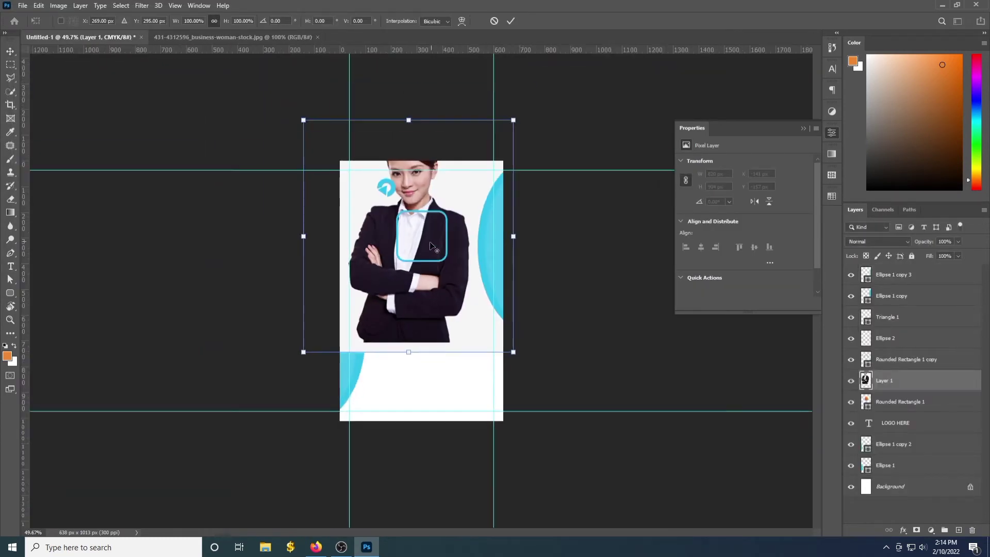
pyautogui.moveTo(513, 119); pyautogui.dragTo(443, 281)
pyautogui.moveTo(348, 303); pyautogui.dragTo(401, 303)
pyautogui.moveTo(454, 245); pyautogui.dragTo(442, 297)
pyautogui.moveTo(384, 311); pyautogui.dragTo(415, 242)
pyautogui.scroll(7, 440, 273)
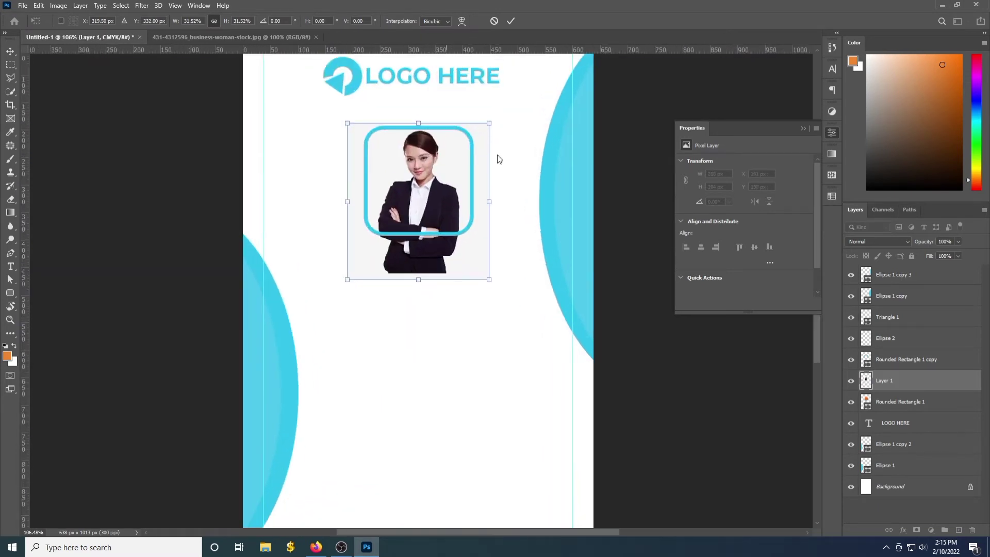
pyautogui.moveTo(491, 136); pyautogui.dragTo(484, 132)
pyautogui.moveTo(431, 184); pyautogui.dragTo(432, 179)
pyautogui.press('Return')
# Clip the portrait to the orange rounded square below it and fine-tune its position within the frame.
pyautogui.rightClick(889, 382)
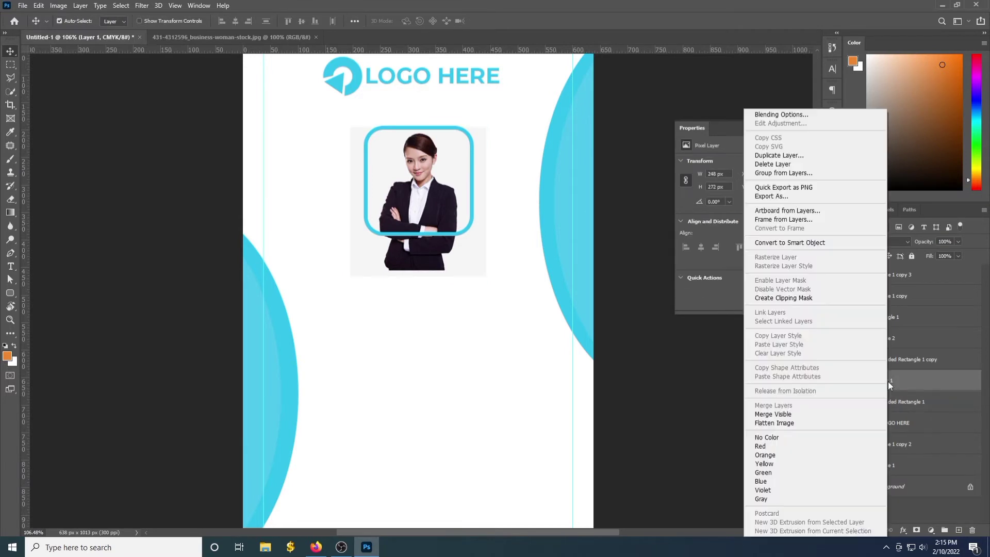
pyautogui.click(773, 298)
pyautogui.moveTo(429, 209); pyautogui.dragTo(426, 213)
pyautogui.press('Left')
pyautogui.press('Left')
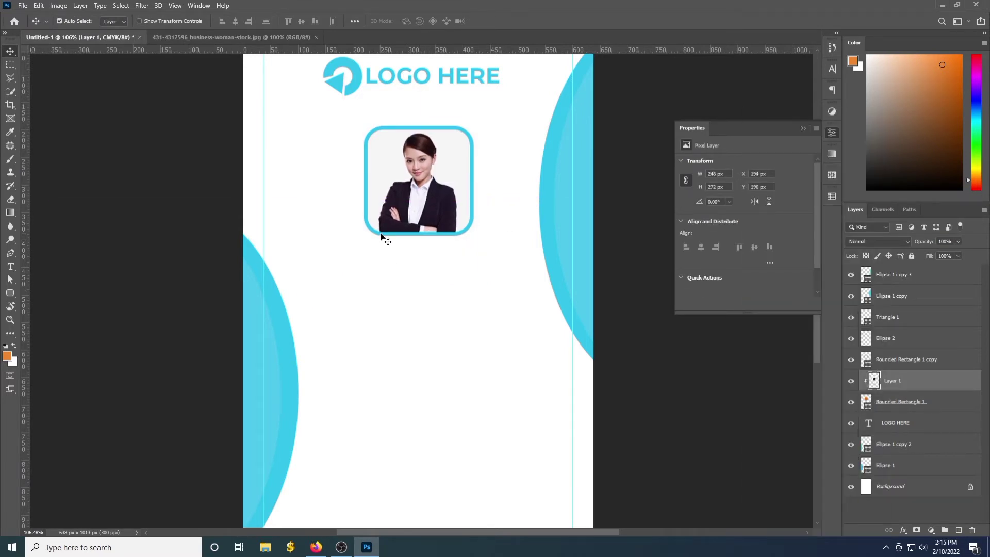
# Enlarge the clipped portrait to about 267 by 293 px and move it down within the frame.
pyautogui.hotkey('ctrl', 't')
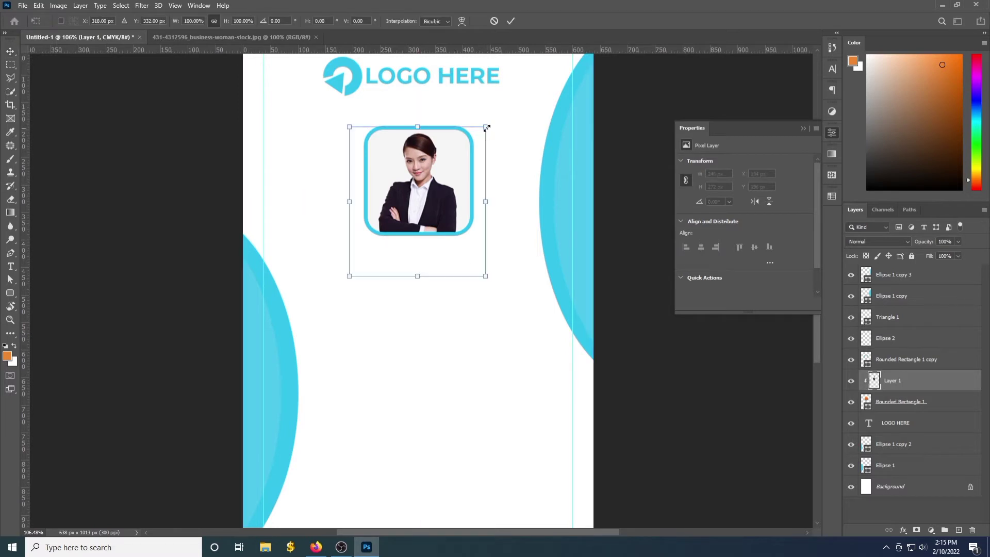
pyautogui.moveTo(489, 126); pyautogui.dragTo(499, 114)
pyautogui.press('Return')
pyautogui.press('Down')
pyautogui.press('Down')
pyautogui.press('Down')
pyautogui.press('Down')
pyautogui.press('Down')
pyautogui.press('Down')
pyautogui.press('Down')
pyautogui.press('Down')
pyautogui.press('Down')
pyautogui.press('Down')
pyautogui.press('Down')
pyautogui.press('Down')
pyautogui.press('Down')
pyautogui.press('Down')
pyautogui.press('Down')
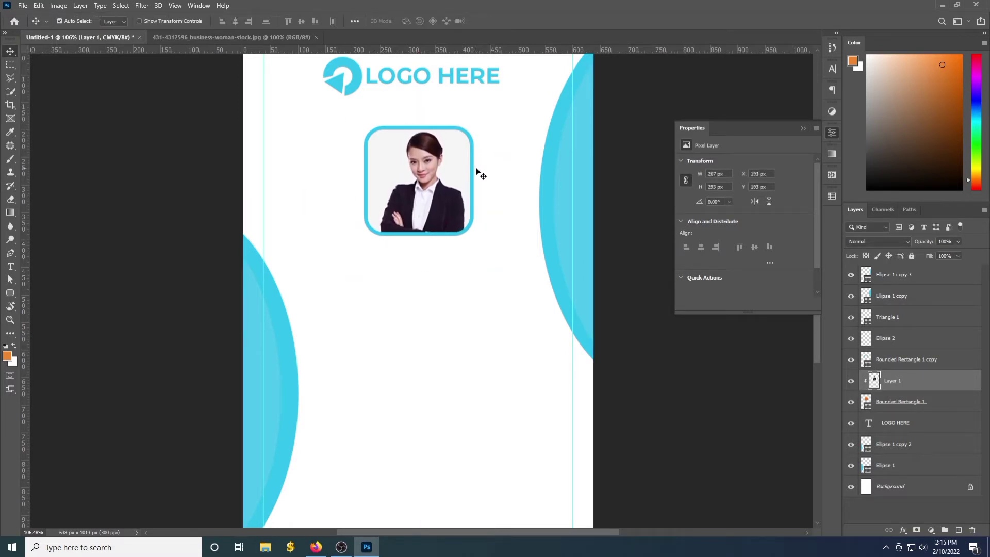
# Nudge the portrait left to center the woman in the frame, placing the layer at X 183 px, Y 191 px.
pyautogui.press('Left')
pyautogui.press('Left')
pyautogui.press('Left')
pyautogui.press('Left')
pyautogui.press('Left')
pyautogui.press('Left')
pyautogui.press('Left')
pyautogui.press('Left')
pyautogui.press('Left')
pyautogui.press('Left')
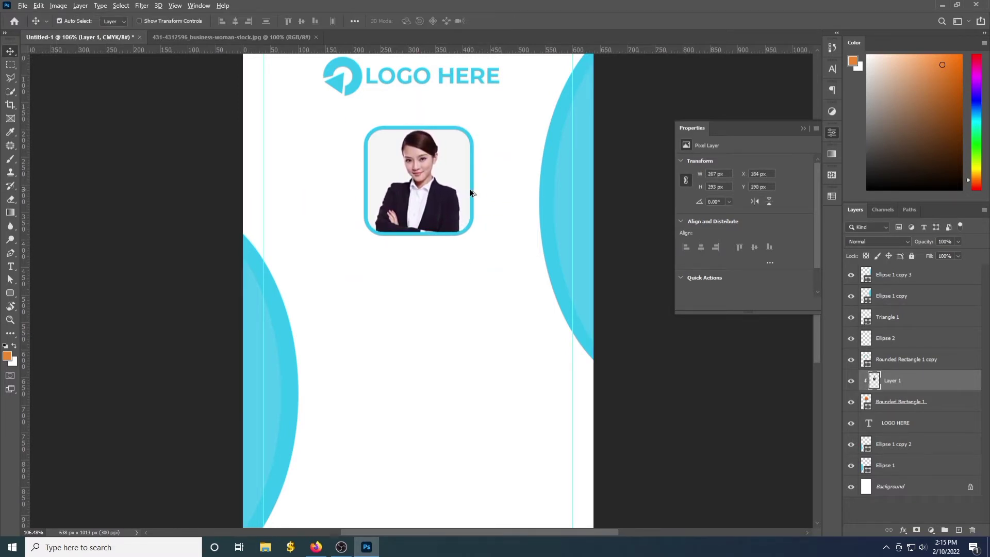
pyautogui.scroll(-4, 470, 189)
pyautogui.press('Left')
pyautogui.press('Left')
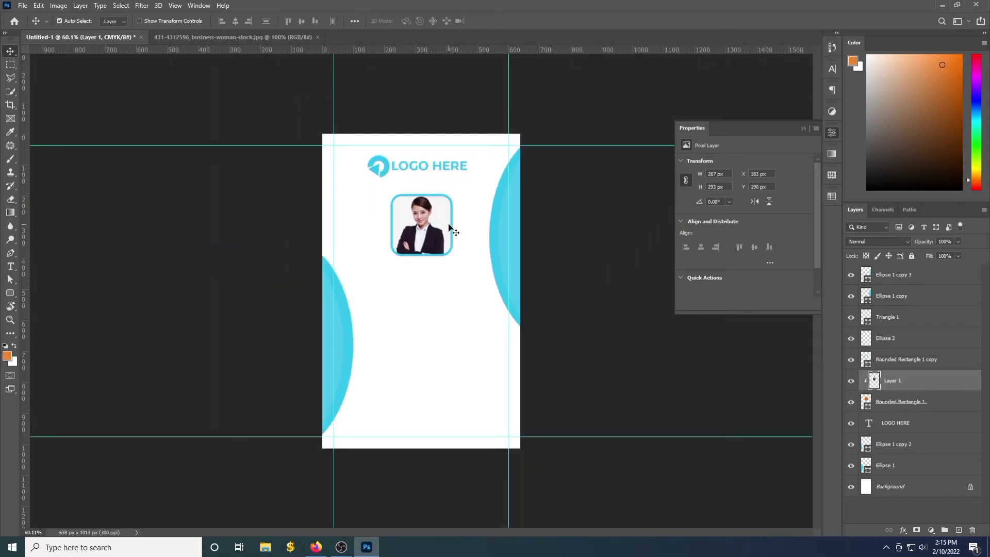
pyautogui.press('Right')
pyautogui.press('Down')
pyautogui.scroll(2, 449, 204)
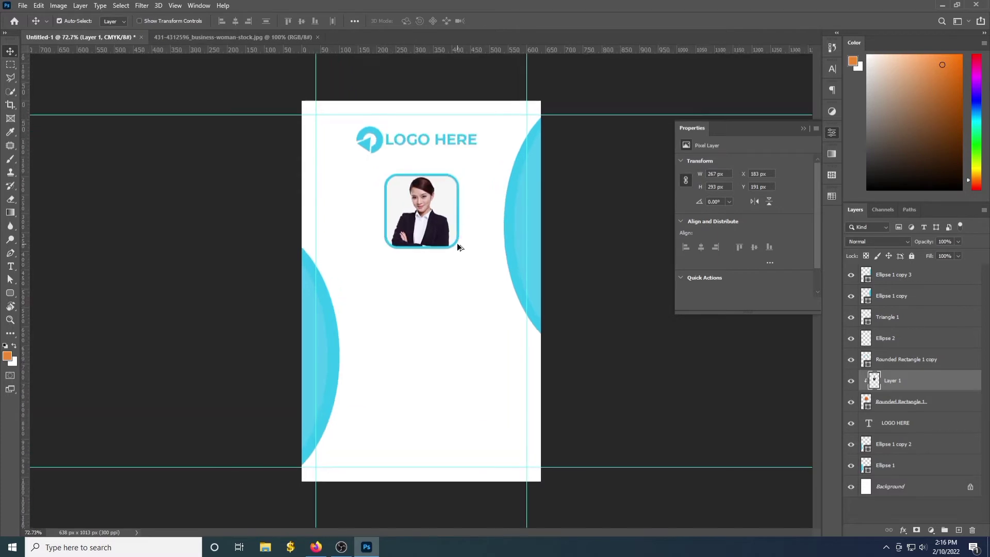
# Add the text "NAME HERE" in Montserrat Bold 14 pt and place it beneath the photo frame.
pyautogui.click(11, 268)
pyautogui.click(374, 274)
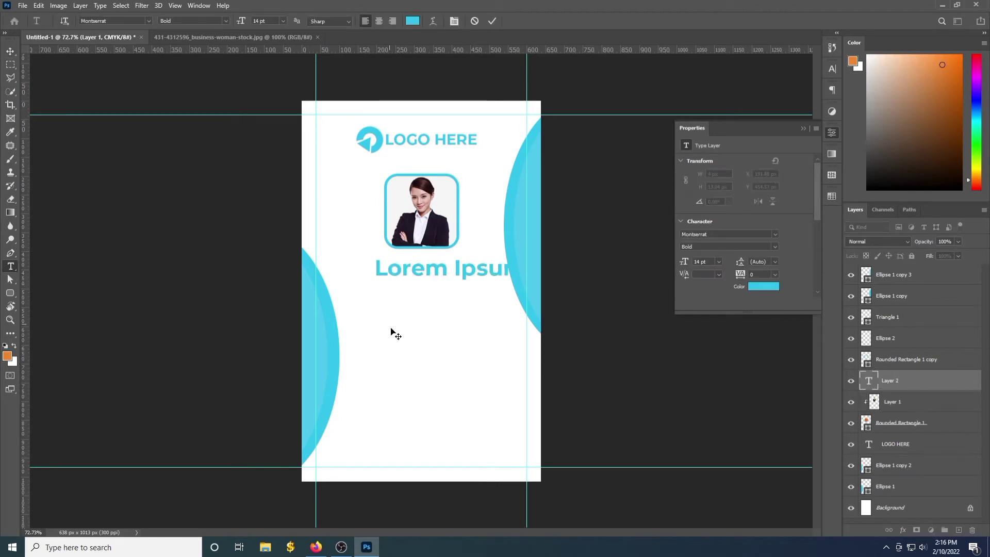
pyautogui.write('name')
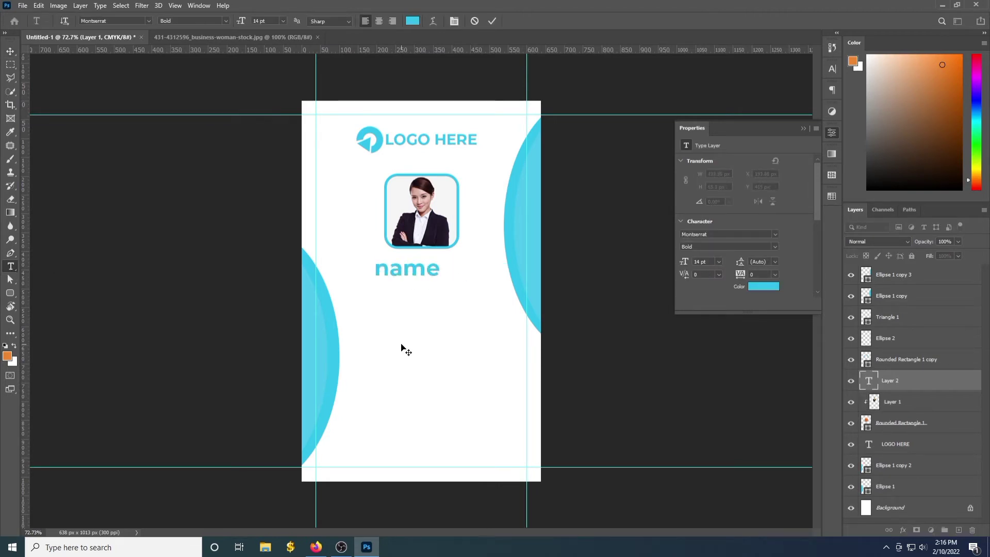
pyautogui.press('BackSpace')
pyautogui.press('BackSpace')
pyautogui.press('BackSpace')
pyautogui.press('BackSpace')
pyautogui.write('NAME HERE')
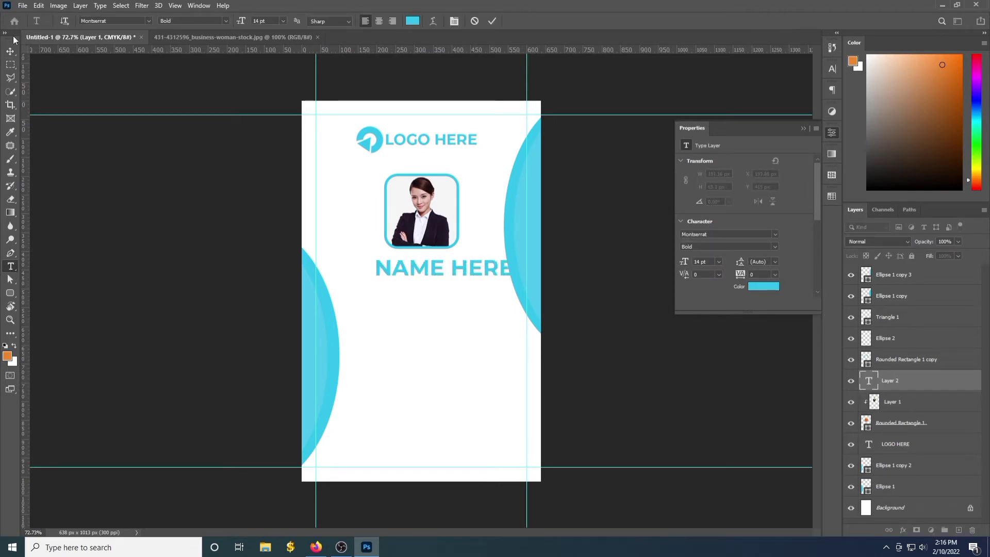
pyautogui.click(10, 51)
pyautogui.moveTo(408, 271); pyautogui.dragTo(387, 272)
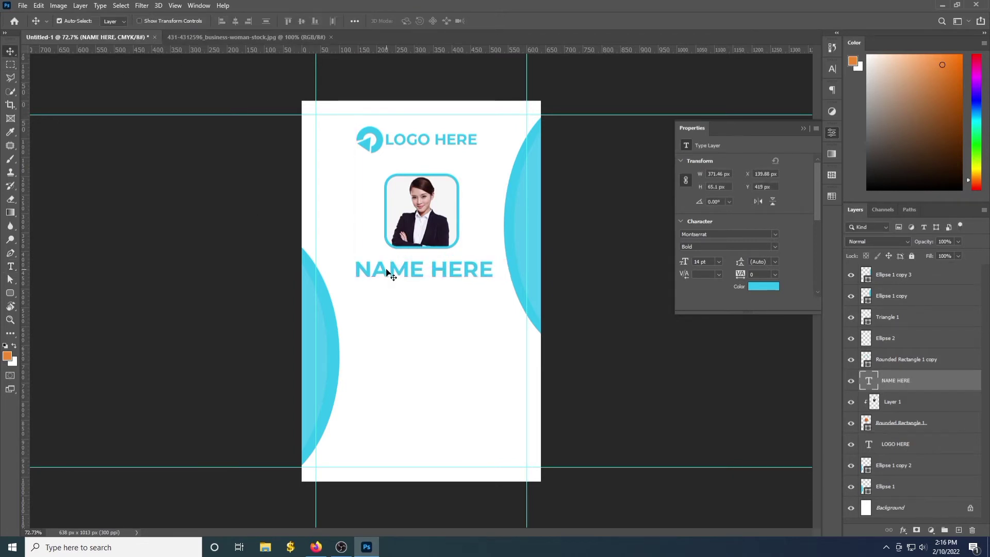
# Recolor the "NAME HERE" text near-black (#040404) and scale it down to about 10.5 pt.
pyautogui.click(761, 289)
pyautogui.click(268, 429)
pyautogui.click(506, 291)
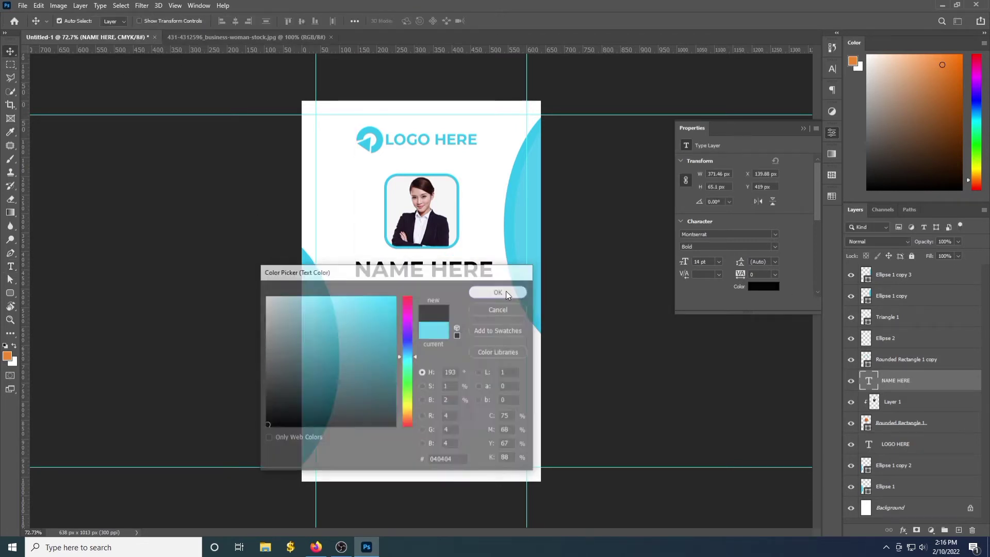
pyautogui.hotkey('ctrl', 't')
pyautogui.moveTo(355, 279)
pyautogui.mouseDown()
pyautogui.moveTo(375, 281)
pyautogui.moveTo(365, 281)
pyautogui.moveTo(372, 273)
pyautogui.mouseUp()
pyautogui.click(439, 294)
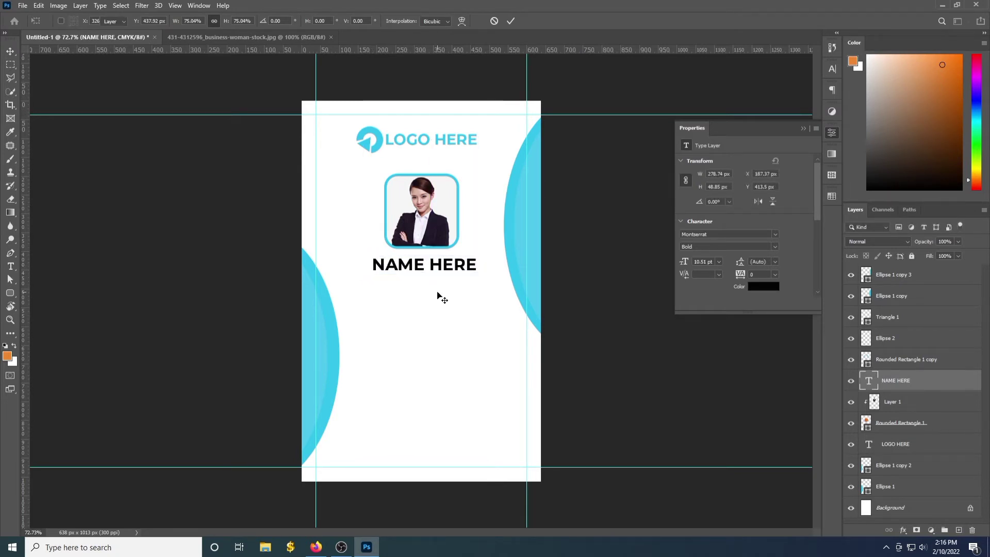
# Center the "NAME HERE" text and the photo frame outline horizontally on the background.
pyautogui.keyDown('ctrl'); pyautogui.click(903, 510); pyautogui.keyUp('ctrl')
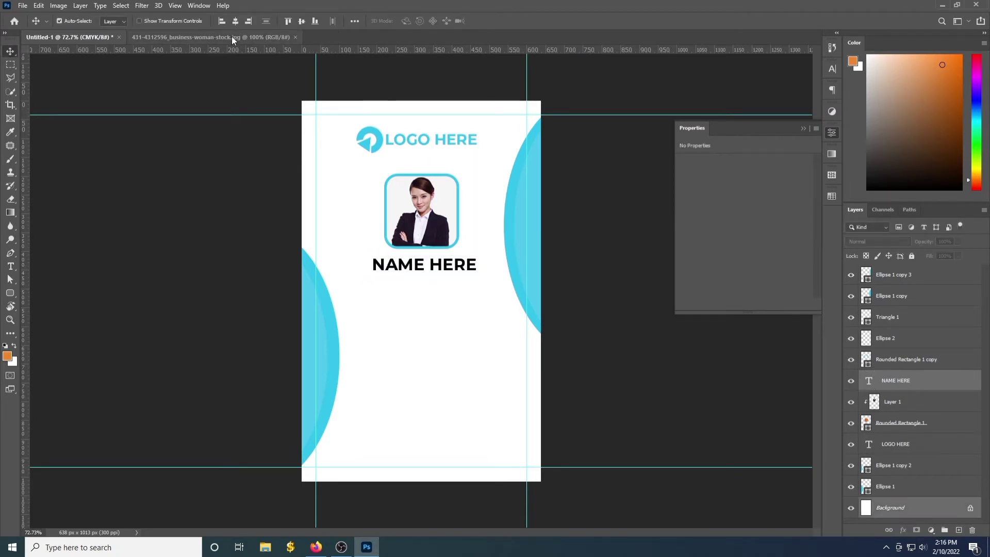
pyautogui.click(236, 20)
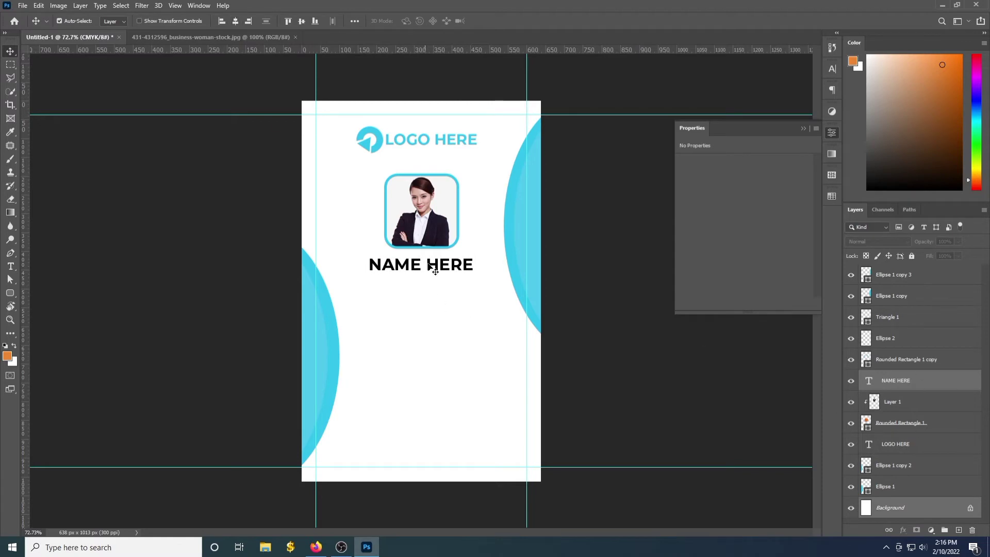
pyautogui.click(449, 249)
pyautogui.keyDown('ctrl'); pyautogui.click(914, 511); pyautogui.keyUp('ctrl')
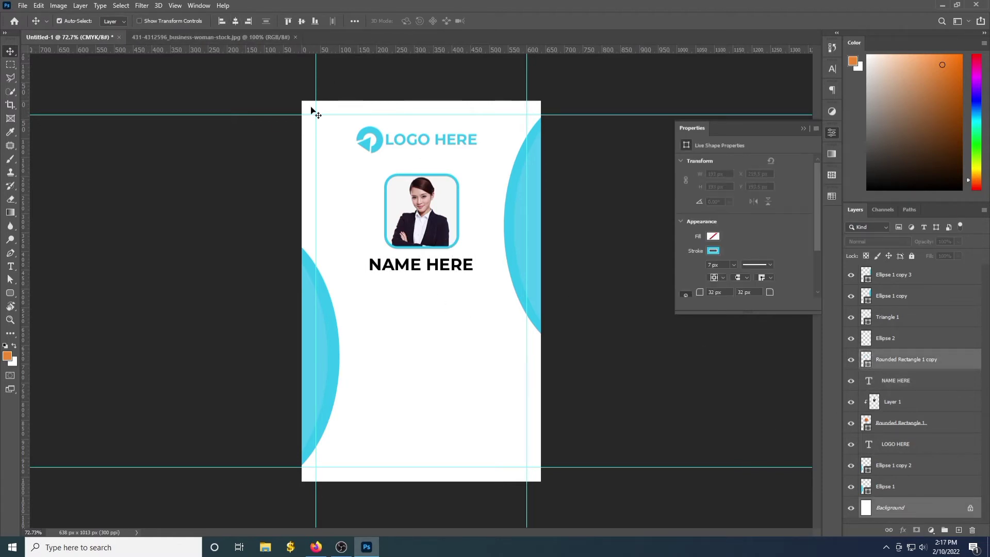
pyautogui.click(103, 262)
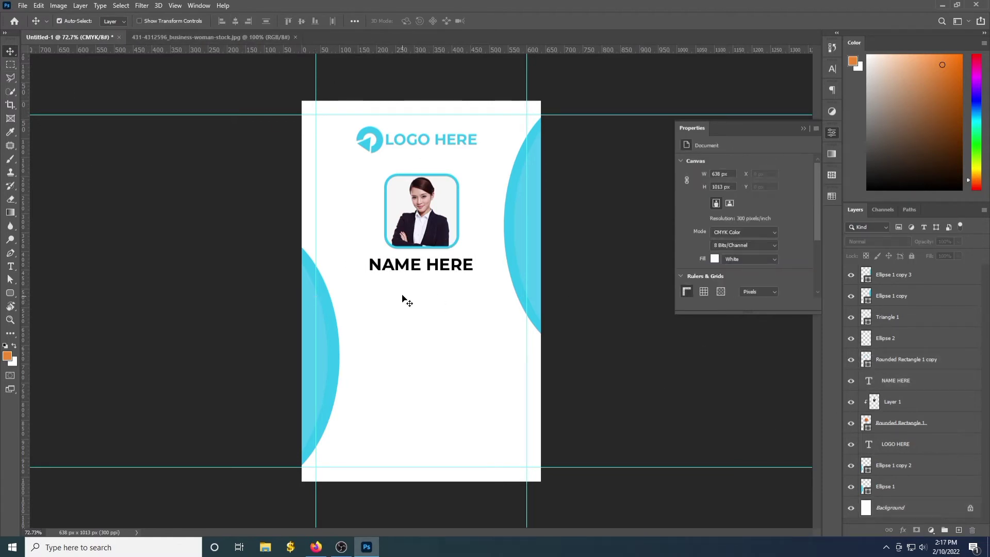
# Add the text "TITLE HERE" as a new type layer below the name.
pyautogui.click(11, 266)
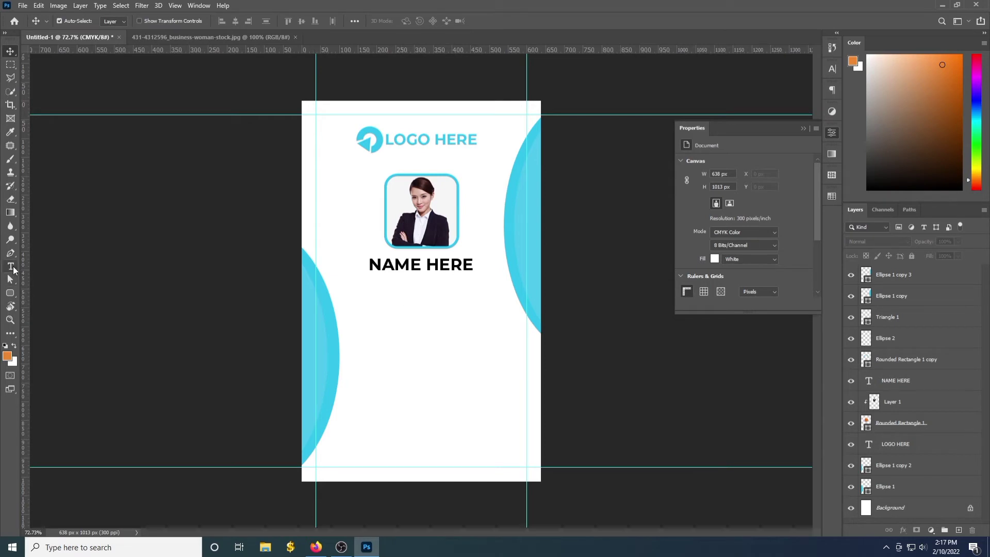
pyautogui.click(372, 305)
pyautogui.write('TITL')
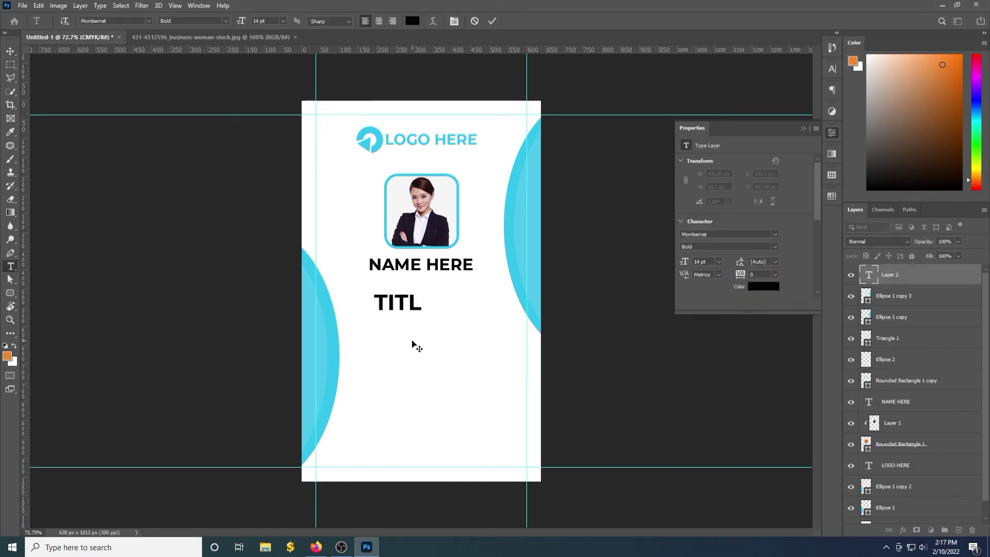
pyautogui.write('E HERE')
# Set the font style of the "TITLE HERE" text to Montserrat Regular.
pyautogui.click(775, 247)
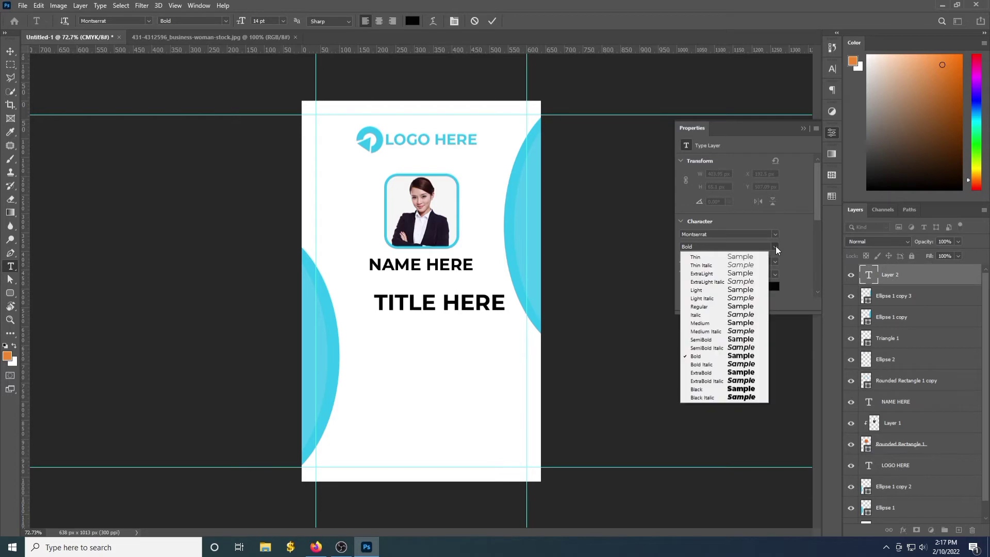
pyautogui.click(702, 306)
pyautogui.click(11, 51)
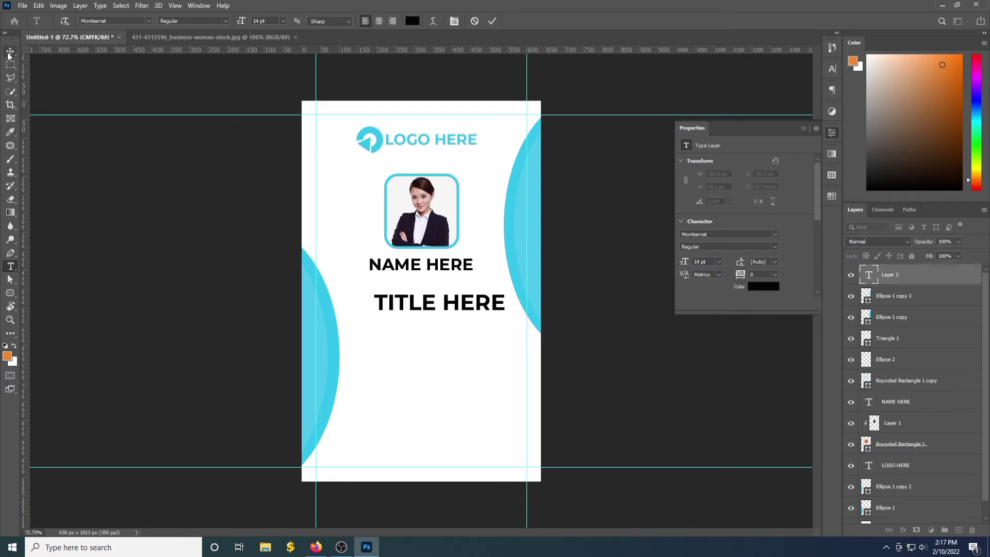
pyautogui.click(776, 246)
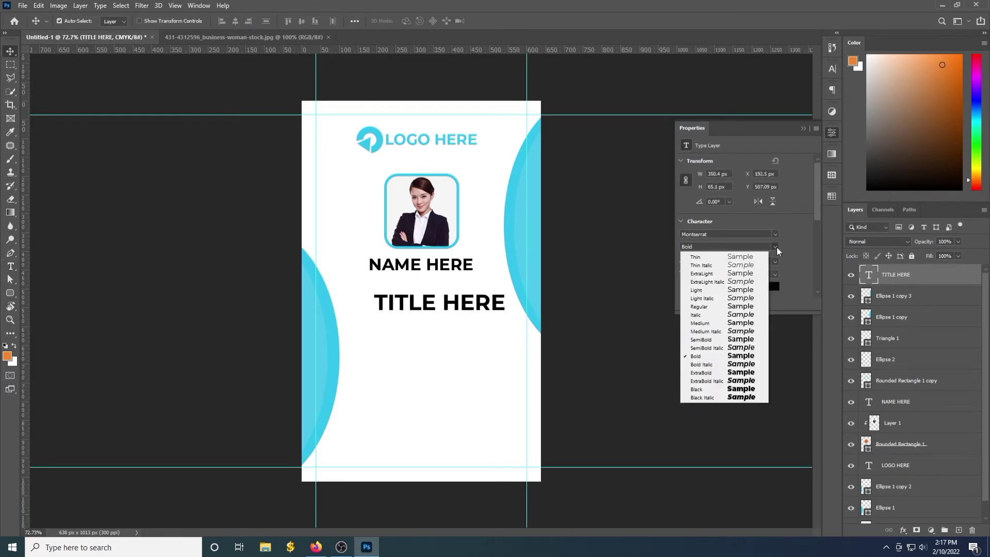
pyautogui.click(719, 306)
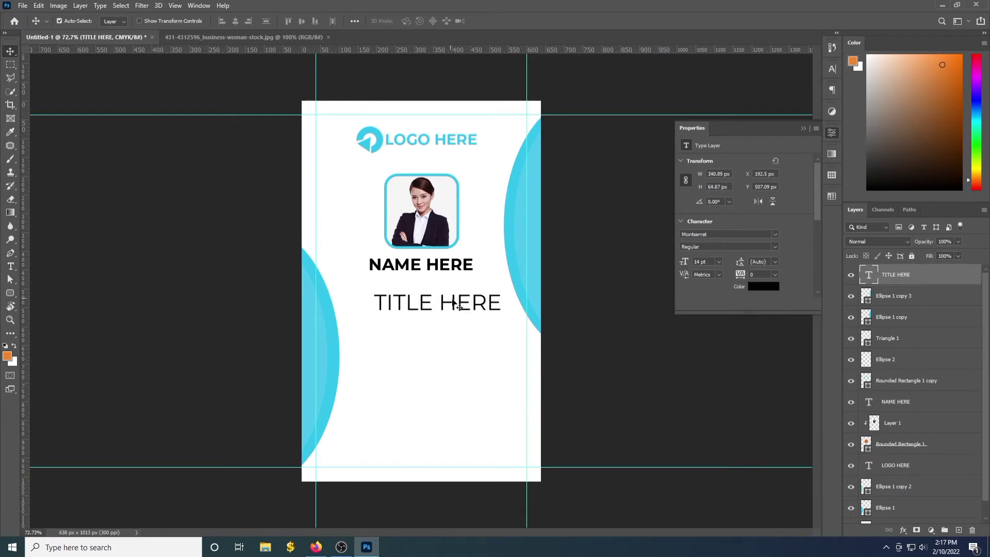
# Recolor "TITLE HERE" with the cyan sampled from the curved side shape and scale it down to about 6 pt under the name.
pyautogui.click(764, 287)
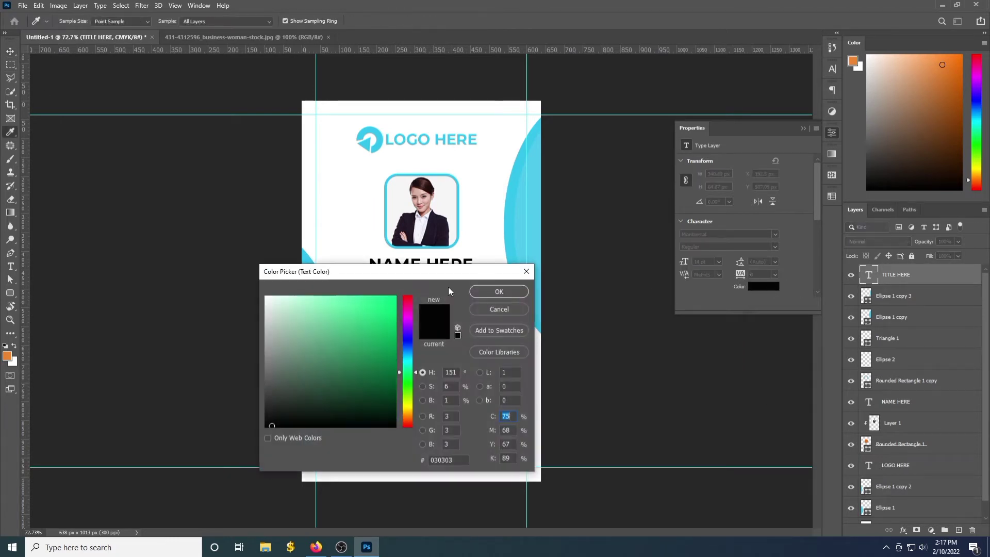
pyautogui.click(522, 213)
pyautogui.click(504, 290)
pyautogui.hotkey('ctrl', 't')
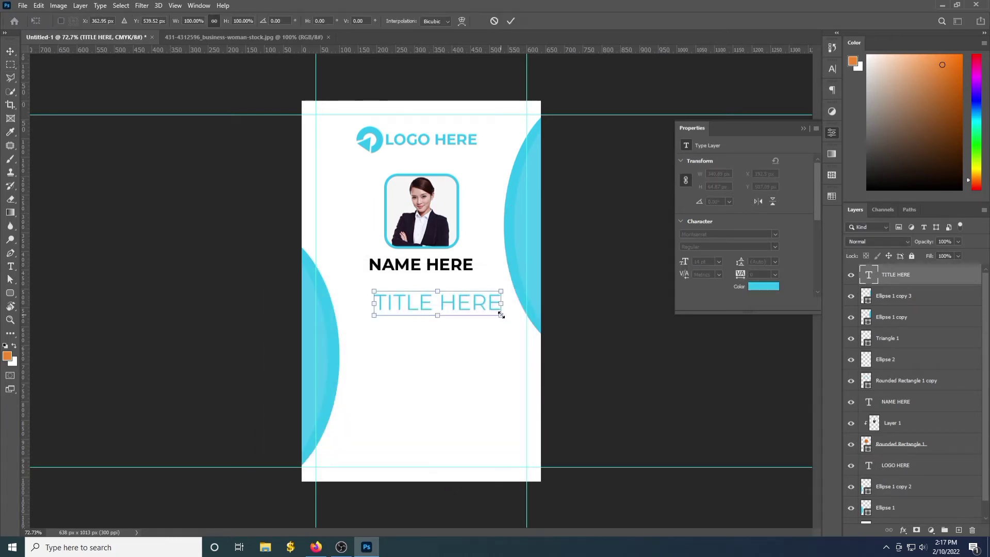
pyautogui.moveTo(501, 311); pyautogui.dragTo(425, 287)
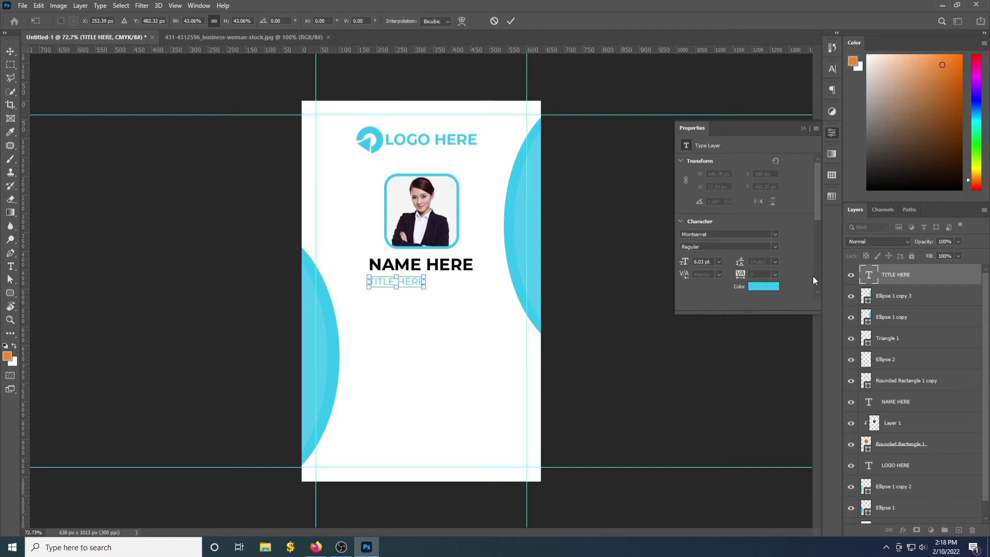
pyautogui.click(10, 53)
# Set the "TITLE HERE" text to Montserrat Medium with a tracking of 100.
pyautogui.click(774, 247)
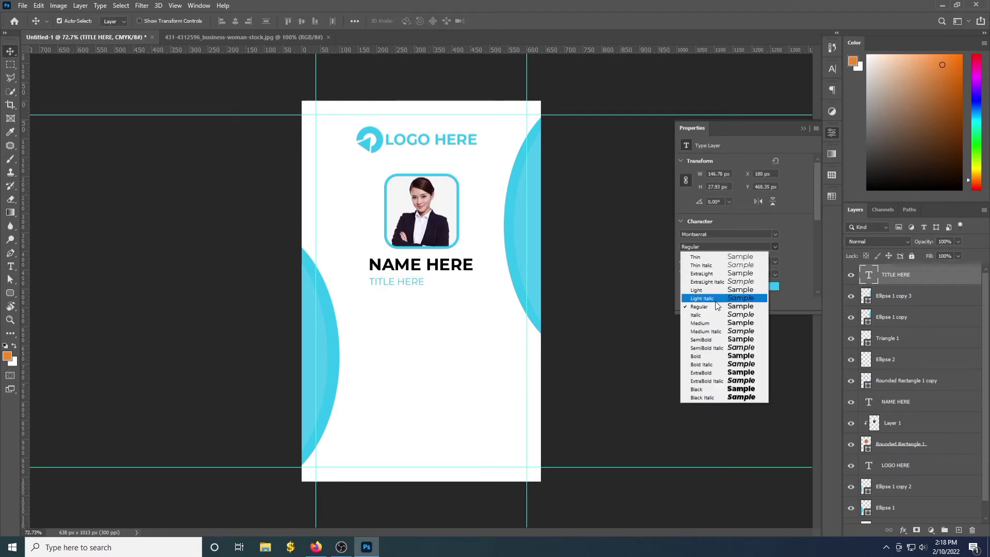
pyautogui.click(715, 324)
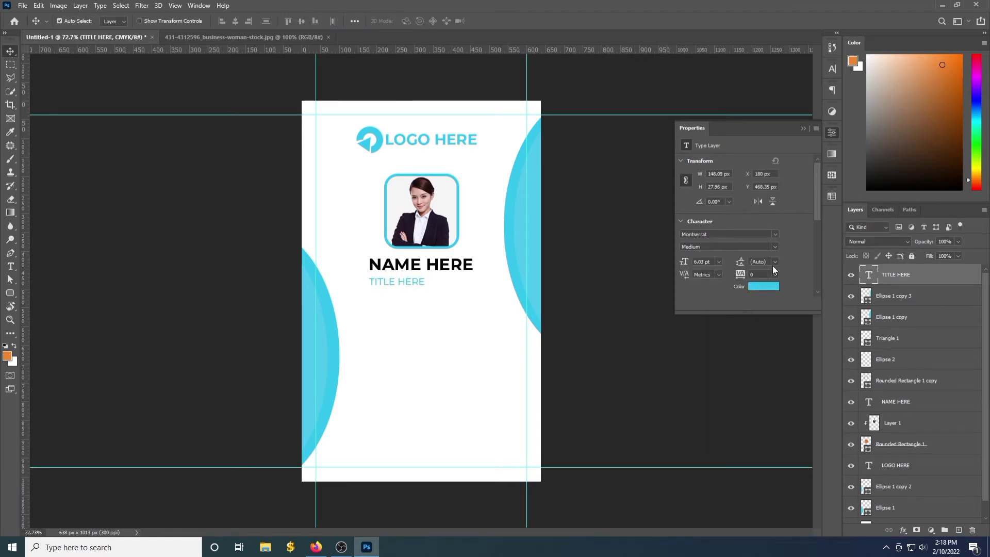
pyautogui.click(775, 274)
pyautogui.click(769, 390)
# Center the "TITLE HERE" text horizontally on the background.
pyautogui.scroll(-1, 919, 487)
pyautogui.click(898, 512)
pyautogui.click(236, 21)
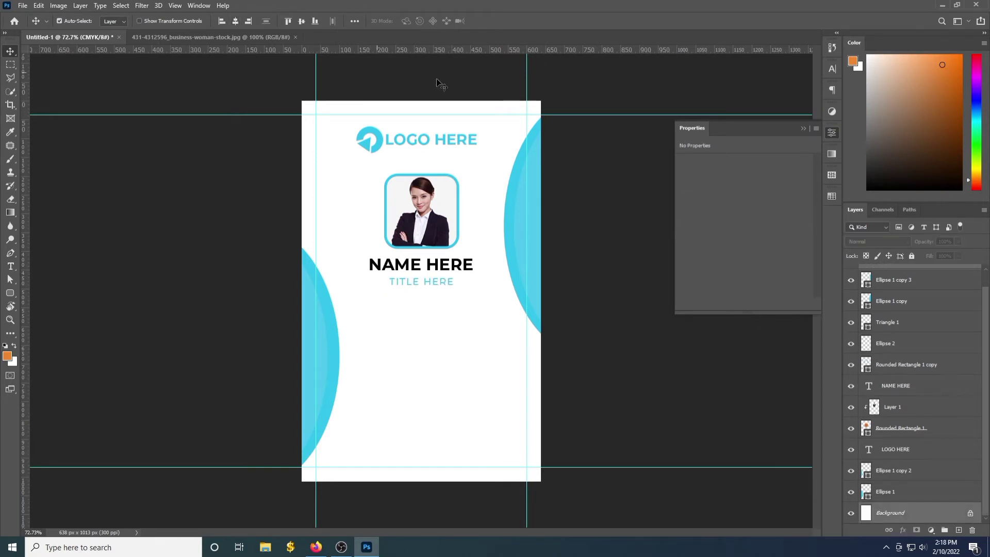
pyautogui.click(676, 386)
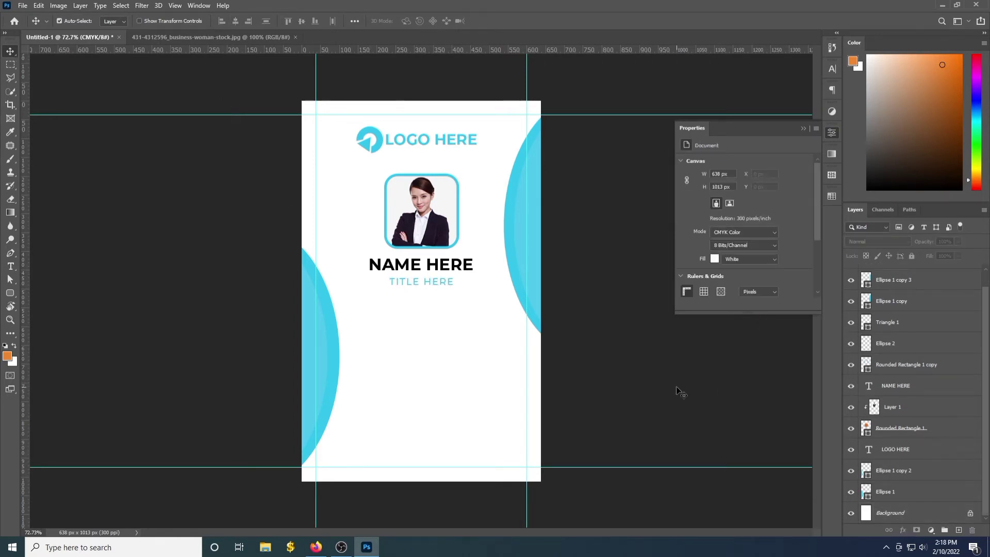
# Nudge the "TITLE HERE" text 6 px up toward the name and 3 px to the left.
pyautogui.click(434, 283)
pyautogui.press('Up')
pyautogui.press('Up')
pyautogui.press('Up')
pyautogui.press('Up')
pyautogui.press('Up')
pyautogui.press('Up')
pyautogui.press('Left')
pyautogui.press('Left')
pyautogui.press('Left')
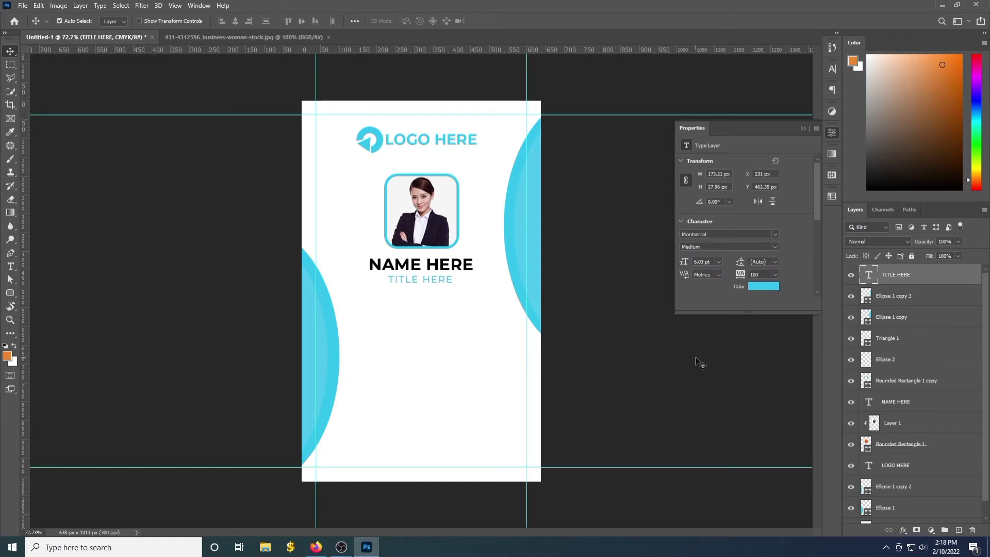
# Shrink the "TITLE HERE" text slightly and realign it to the background's horizontal center.
pyautogui.hotkey('ctrl', 't')
pyautogui.moveTo(453, 284); pyautogui.dragTo(444, 283)
pyautogui.press('Return')
pyautogui.click(253, 361)
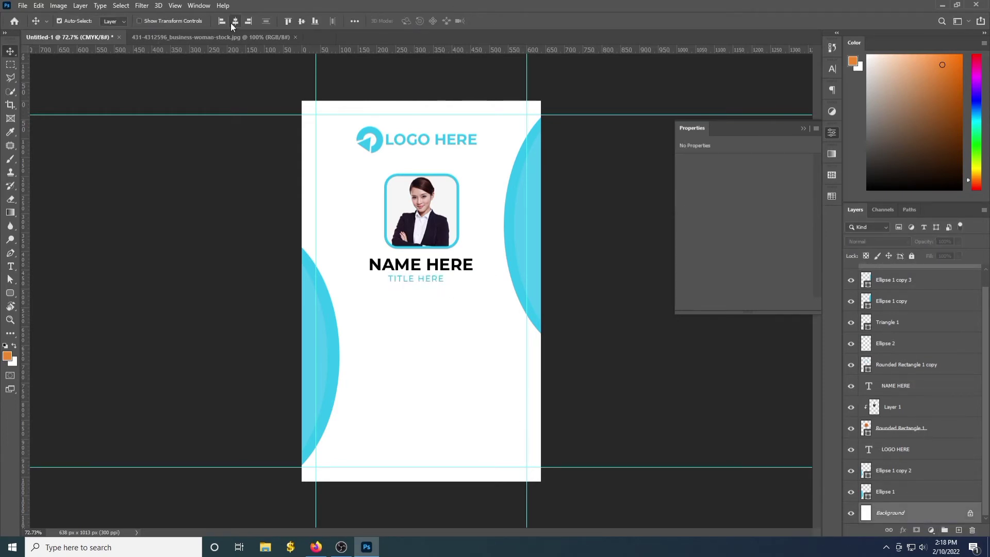
pyautogui.click(252, 361)
pyautogui.click(832, 133)
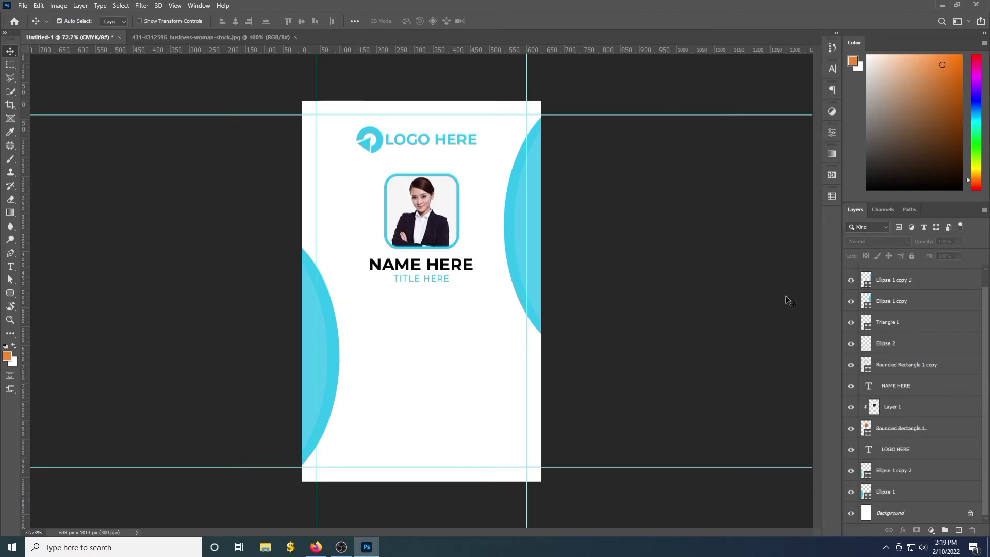
# Add the text "ID NO." below the title line in Montserrat Medium with a tracking of 0.
pyautogui.click(11, 269)
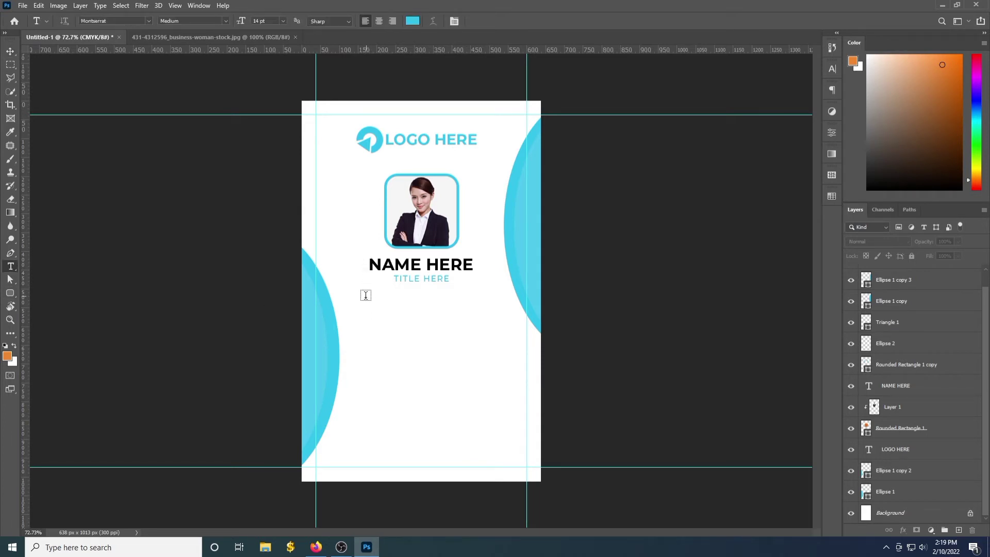
pyautogui.click(371, 317)
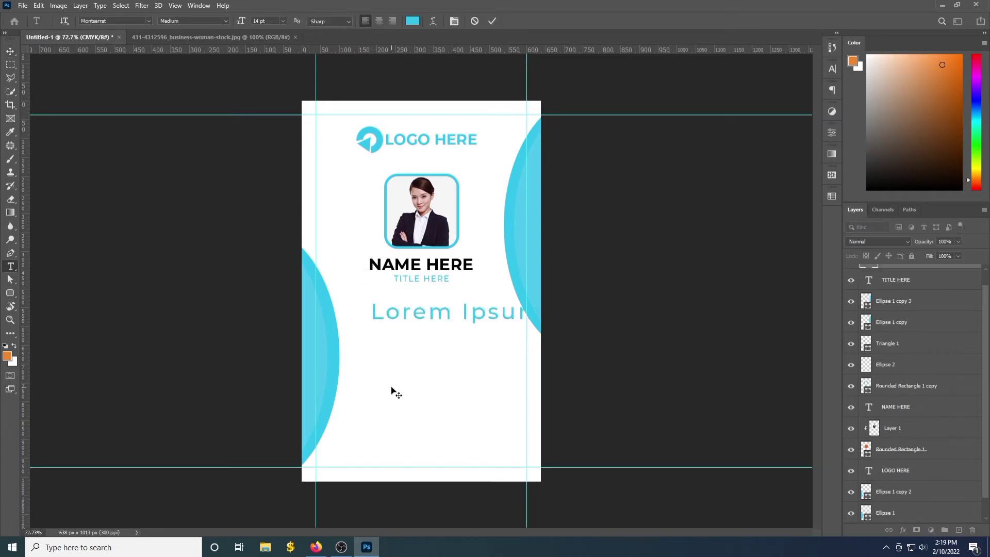
pyautogui.click(832, 68)
pyautogui.click(811, 106)
pyautogui.click(804, 168)
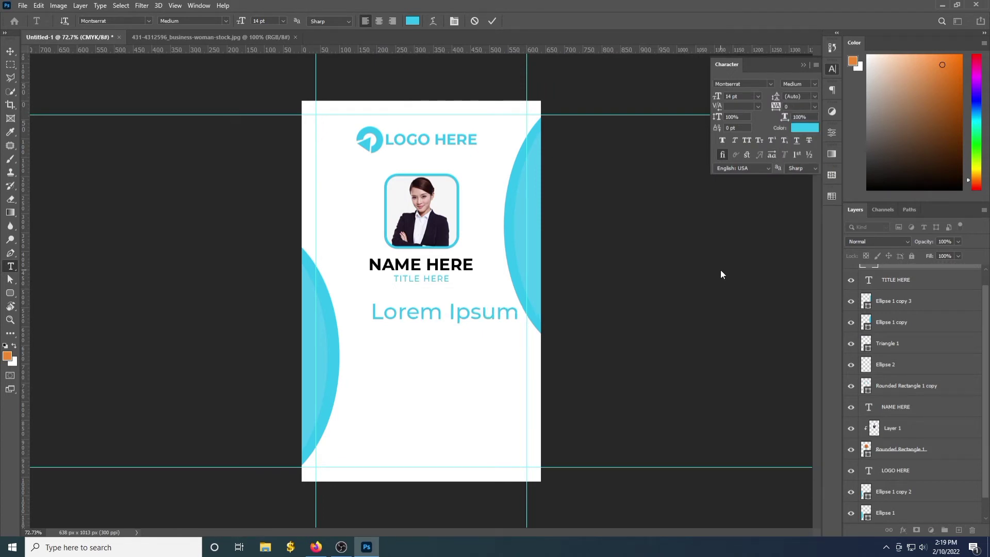
pyautogui.write('ID NO.')
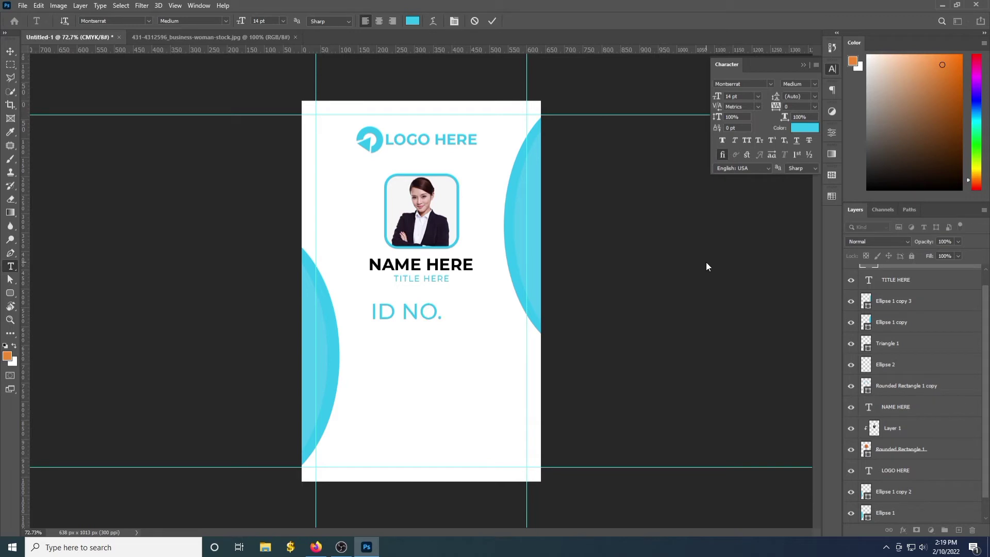
pyautogui.hotkey('ctrl', 'Return')
# Shrink the "ID NO." text to about 6.17 pt and set its font weight to Bold.
pyautogui.hotkey('ctrl', 't')
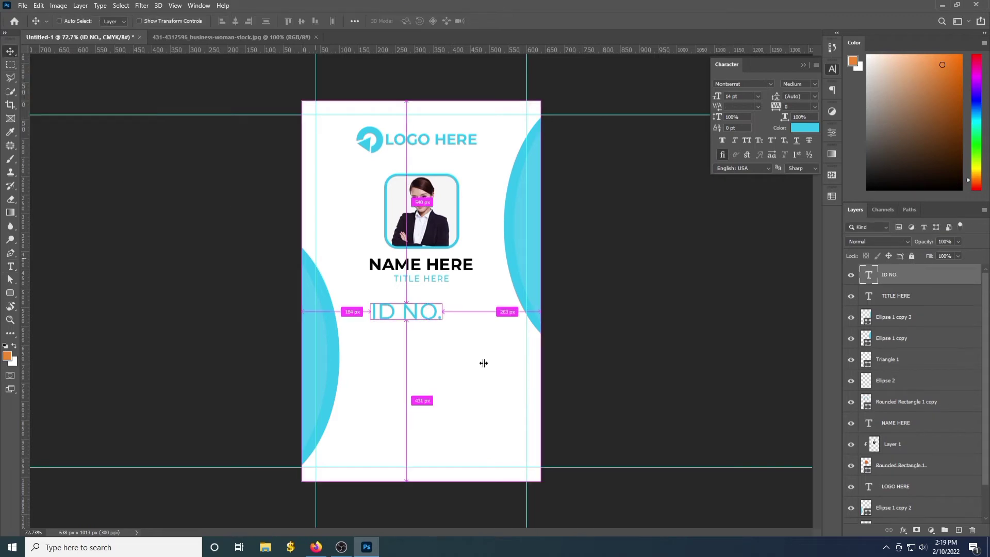
pyautogui.moveTo(444, 326); pyautogui.dragTo(404, 311)
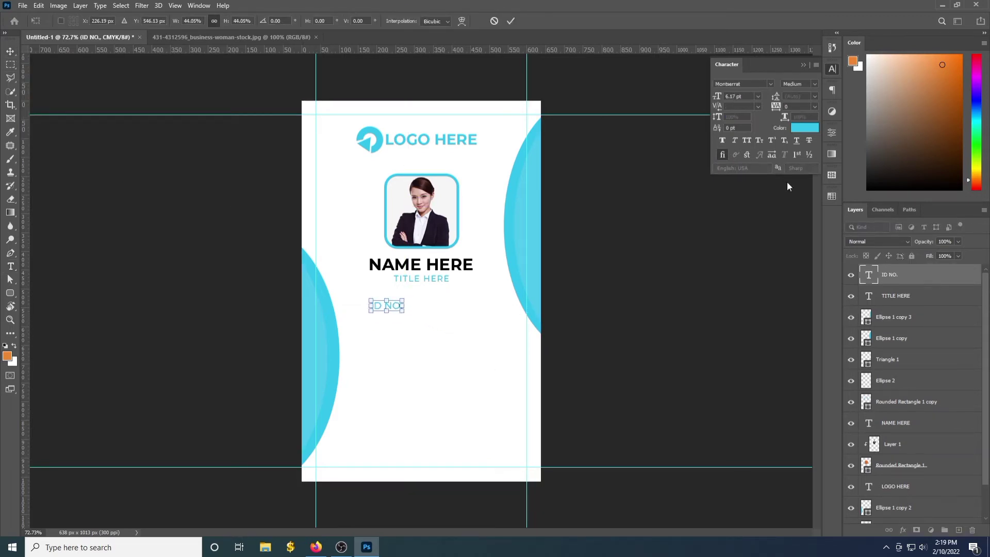
pyautogui.press('Return')
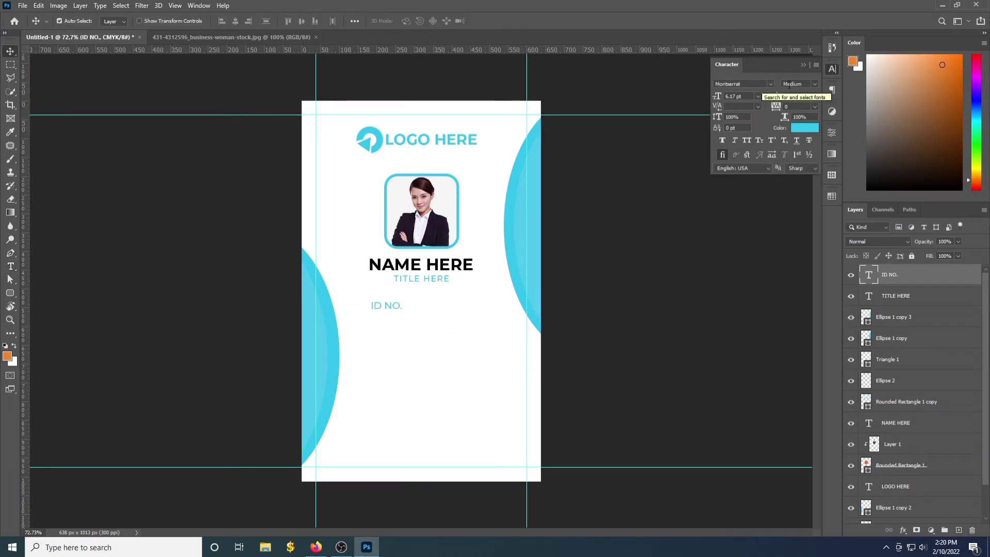
pyautogui.click(814, 85)
pyautogui.click(805, 193)
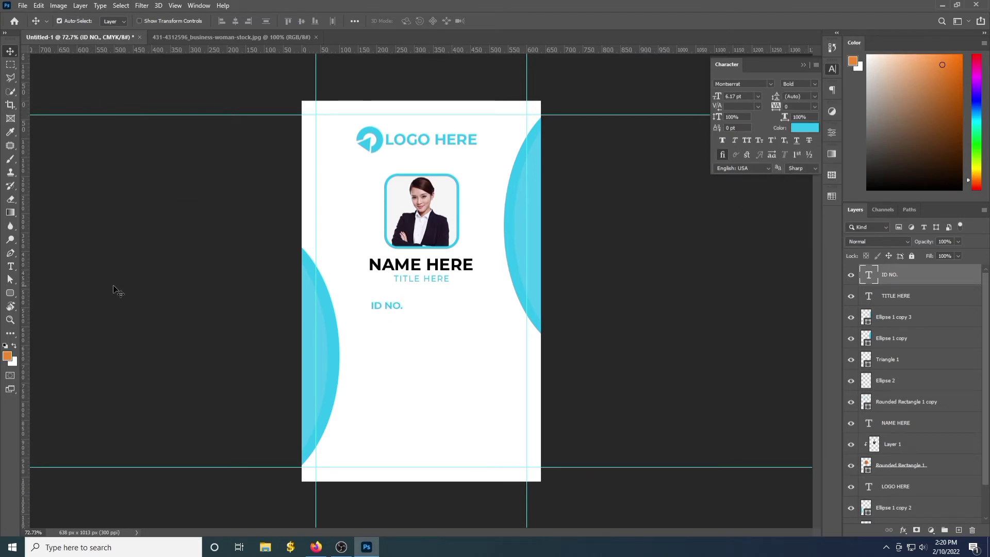
# Add a vertical guide at the left edge of "NAME HERE" and align the "ID NO." text to it.
pyautogui.moveTo(24, 287); pyautogui.dragTo(366, 348)
pyautogui.scroll(3, 382, 283)
pyautogui.scroll(5, 369, 207)
pyautogui.scroll(-3, 378, 361)
pyautogui.moveTo(394, 439); pyautogui.dragTo(388, 438)
pyautogui.scroll(-5, 397, 430)
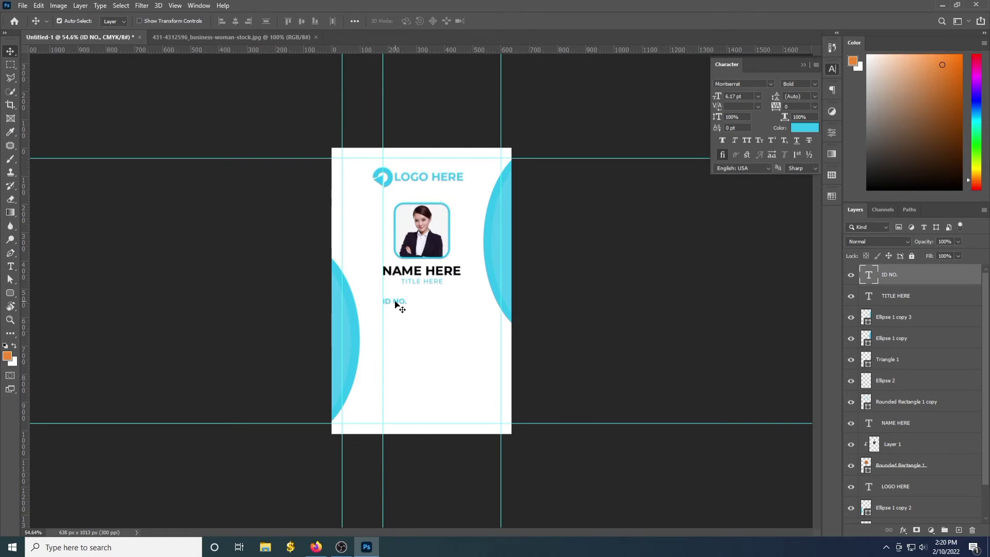
# Add the text "BLOOD" in Montserrat Bold below the "ID NO." label.
pyautogui.click(10, 266)
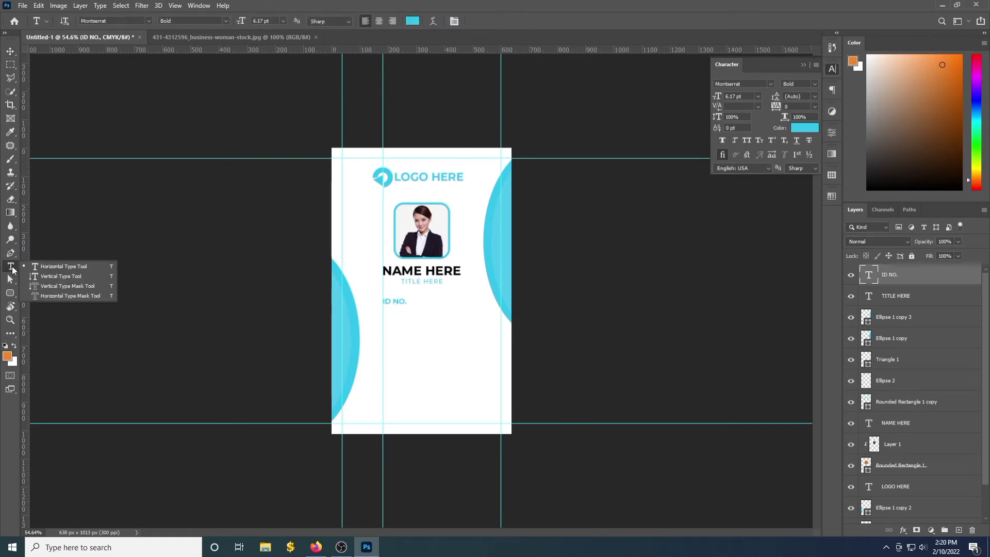
pyautogui.click(59, 265)
pyautogui.click(388, 321)
pyautogui.write('B')
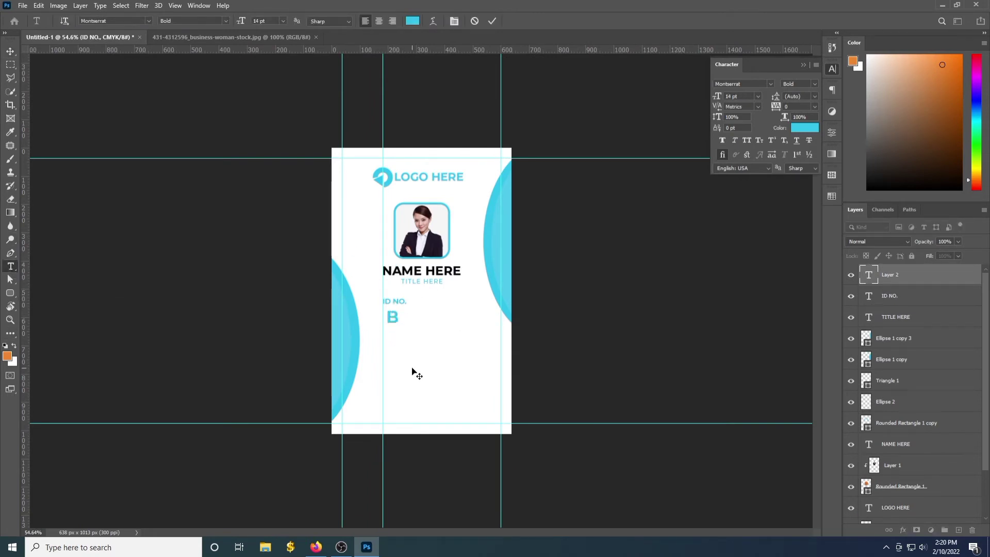
pyautogui.write('LOOD')
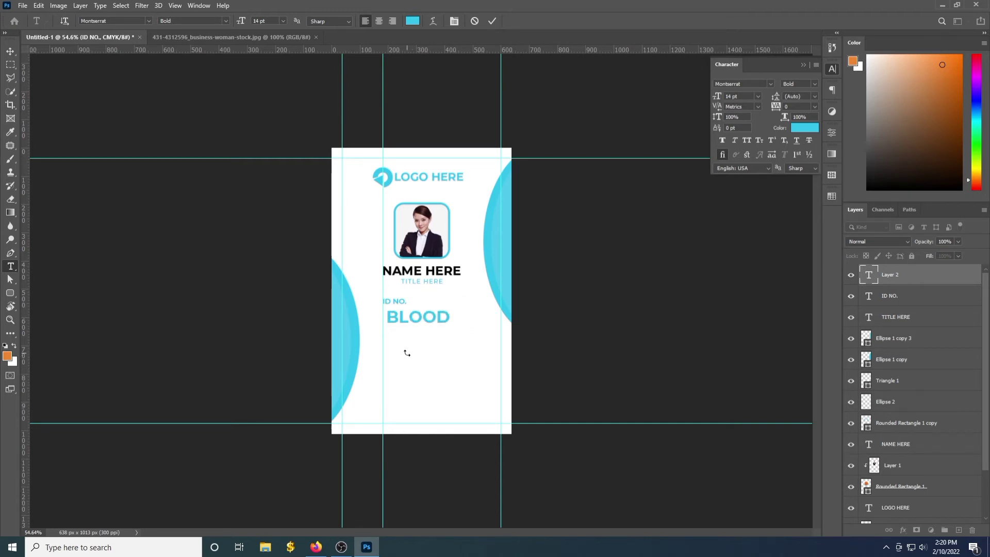
# Shrink the "BLOOD" text to about 7.11 pt and align its left edge to the guide below "ID NO.".
pyautogui.click(10, 52)
pyautogui.hotkey('ctrl', 't')
pyautogui.moveTo(450, 325); pyautogui.dragTo(417, 323)
pyautogui.press('Return')
pyautogui.hotkey('ctrl', '+')
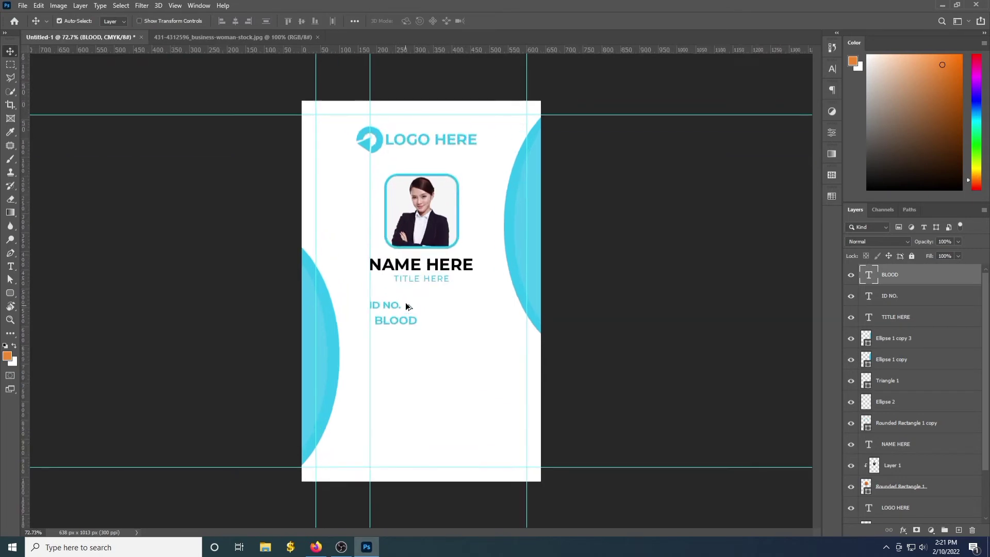
pyautogui.scroll(3, 406, 302)
pyautogui.click(832, 69)
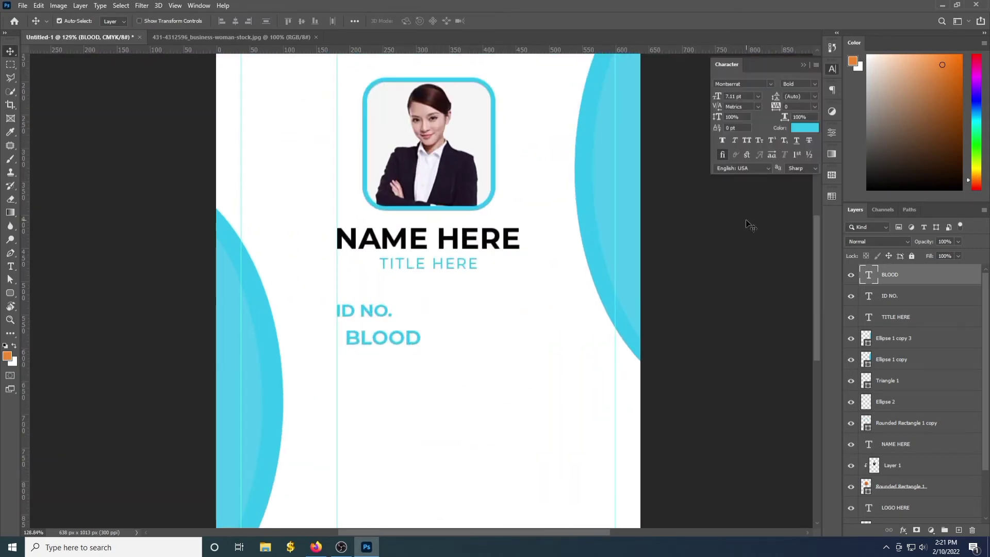
pyautogui.moveTo(412, 347); pyautogui.dragTo(402, 350)
# Set the "ID NO." text size to 7.11 pt to match the "BLOOD" label.
pyautogui.click(363, 312)
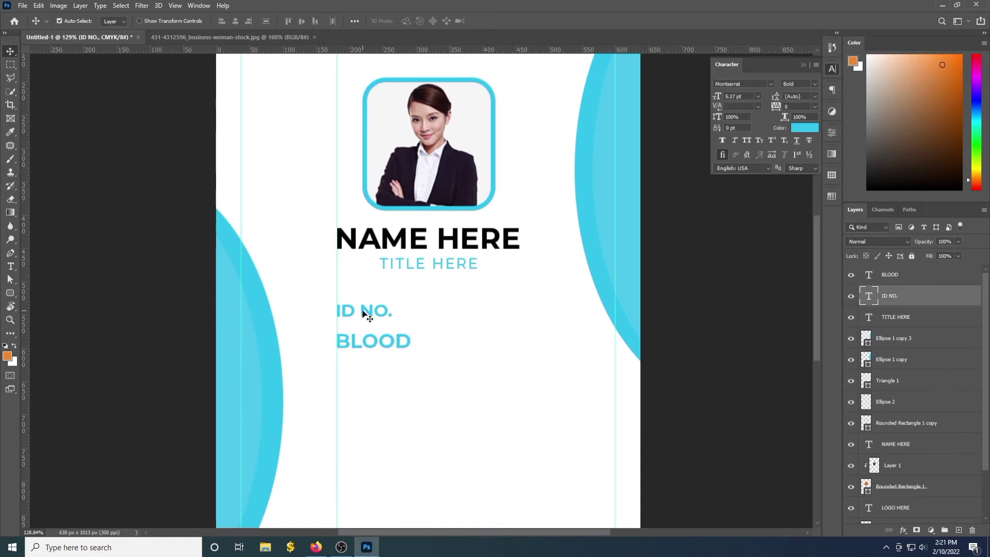
pyautogui.press('Return')
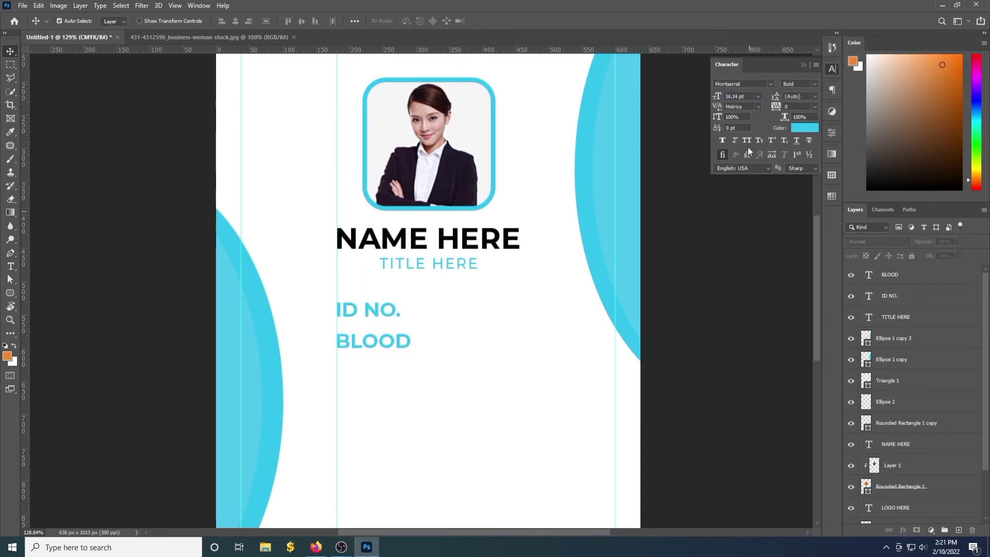
pyautogui.click(392, 316)
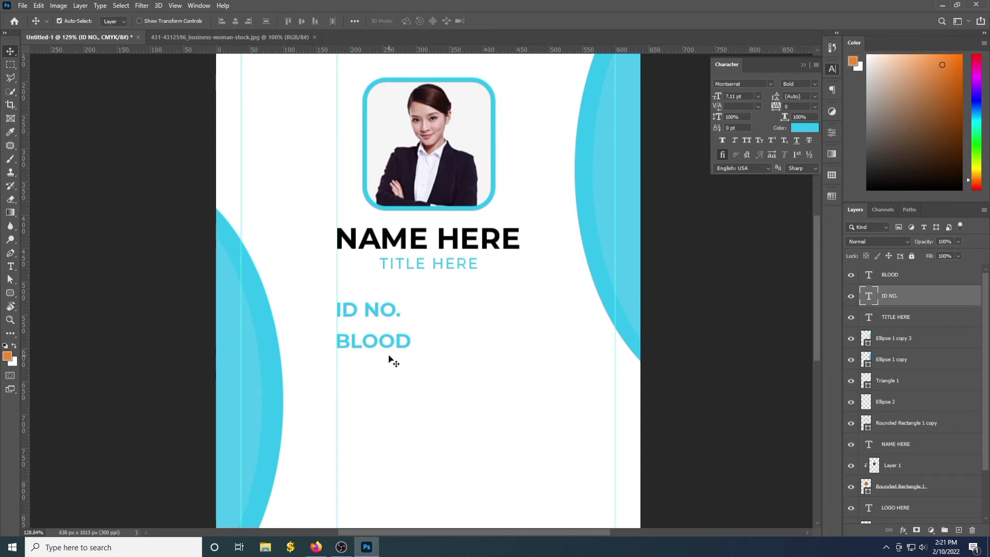
# Add a "PHONE" label at 7.11 pt and align it to the left guide below "BLOOD".
pyautogui.scroll(-1, 369, 371)
pyautogui.moveTo(11, 266); pyautogui.dragTo(47, 266)
pyautogui.click(418, 360)
pyautogui.write('PHONE')
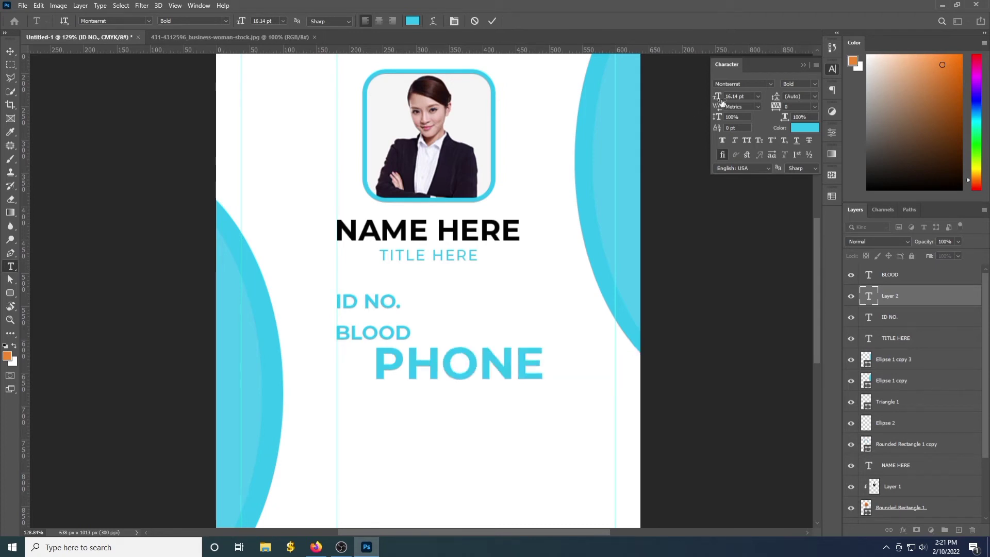
pyautogui.moveTo(721, 102); pyautogui.dragTo(581, 350)
pyautogui.hotkey('ctrl', 'Return')
pyautogui.press('v')
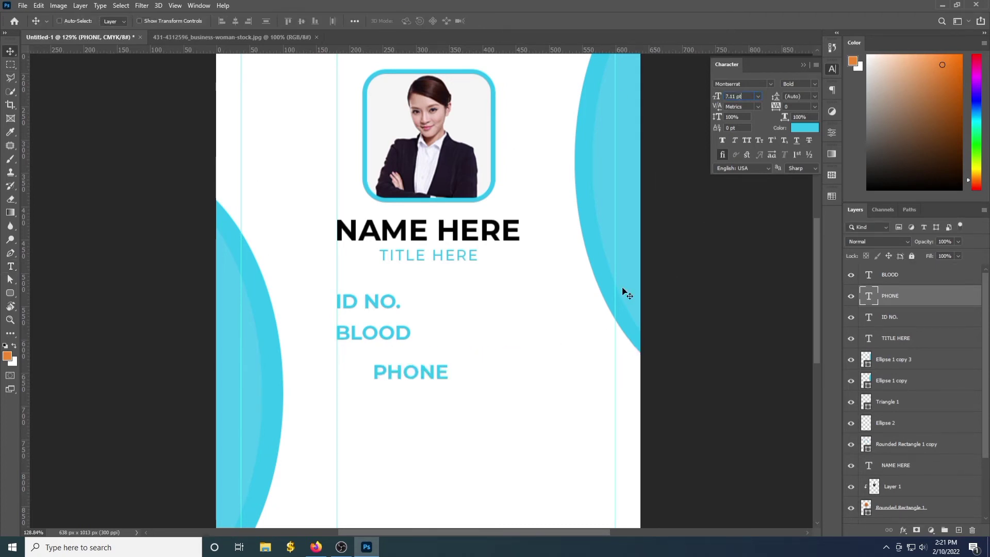
pyautogui.moveTo(426, 376); pyautogui.dragTo(388, 364)
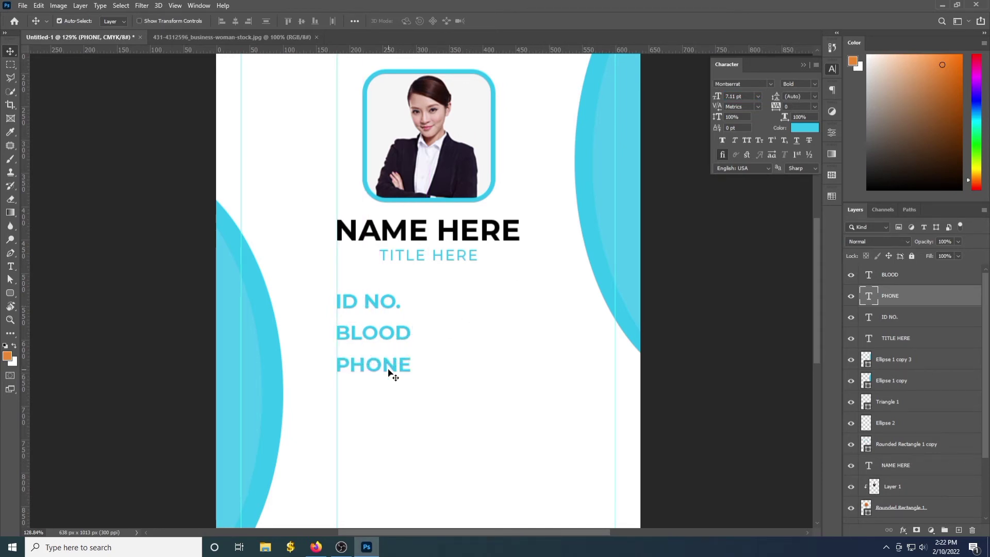
# Add an "EMAIL" label in the same style and align it to the left guide below "PHONE".
pyautogui.press('t')
pyautogui.click(361, 420)
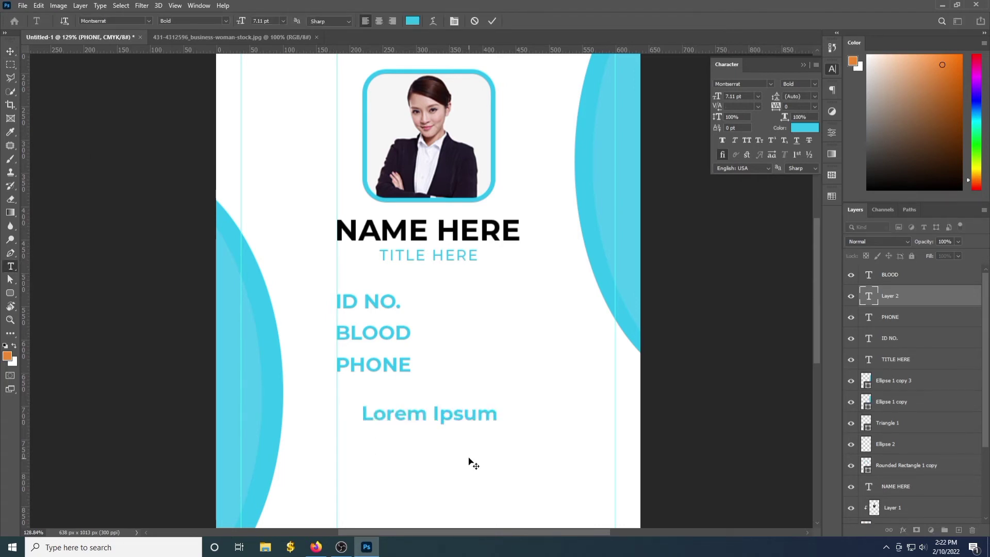
pyautogui.write('EMAIL')
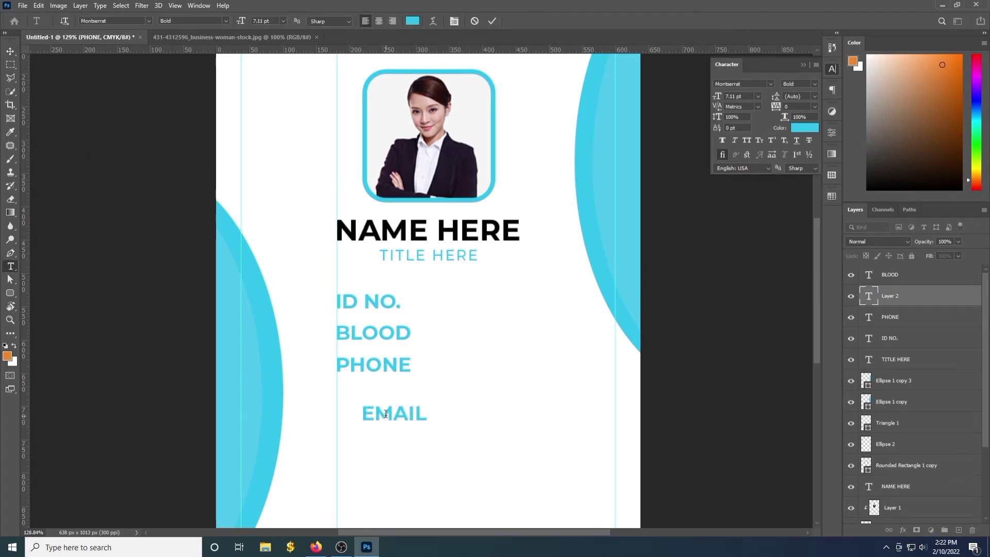
pyautogui.click(11, 52)
pyautogui.moveTo(400, 420); pyautogui.dragTo(375, 404)
pyautogui.scroll(-5, 455, 319)
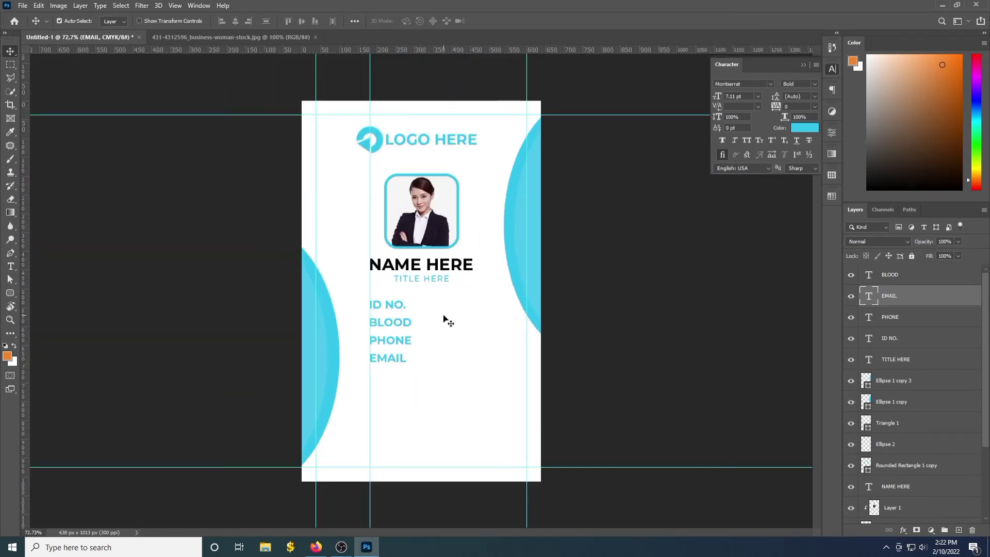
pyautogui.moveTo(368, 292); pyautogui.dragTo(413, 361)
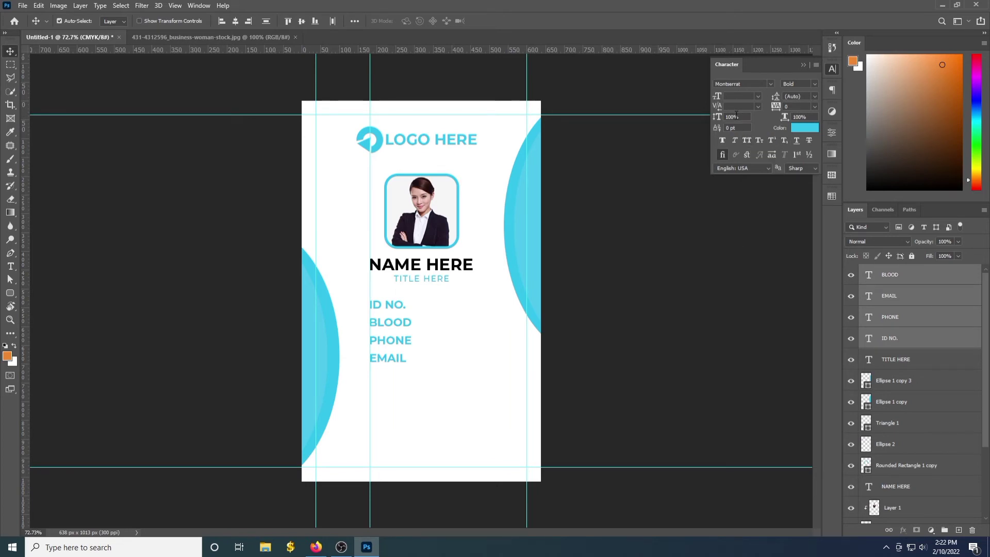
pyautogui.click(746, 118)
pyautogui.click(655, 339)
# Move the "EMAIL" label straight down about 57 px to make room between the labels.
pyautogui.click(397, 361)
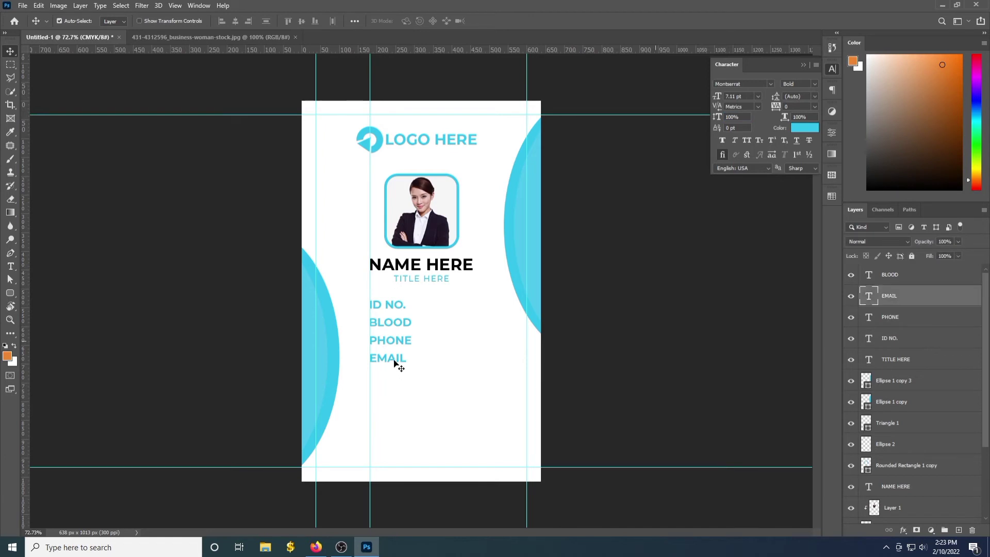
pyautogui.press('Down')
pyautogui.press('Down')
pyautogui.press('Down')
pyautogui.press('Down')
pyautogui.press('Down')
pyautogui.press('Down')
pyautogui.press('Down')
pyautogui.hotkey('shift', 'Down')
pyautogui.hotkey('shift', 'Down')
pyautogui.hotkey('shift', 'Down')
pyautogui.hotkey('shift', 'Down')
pyautogui.hotkey('shift', 'Down')
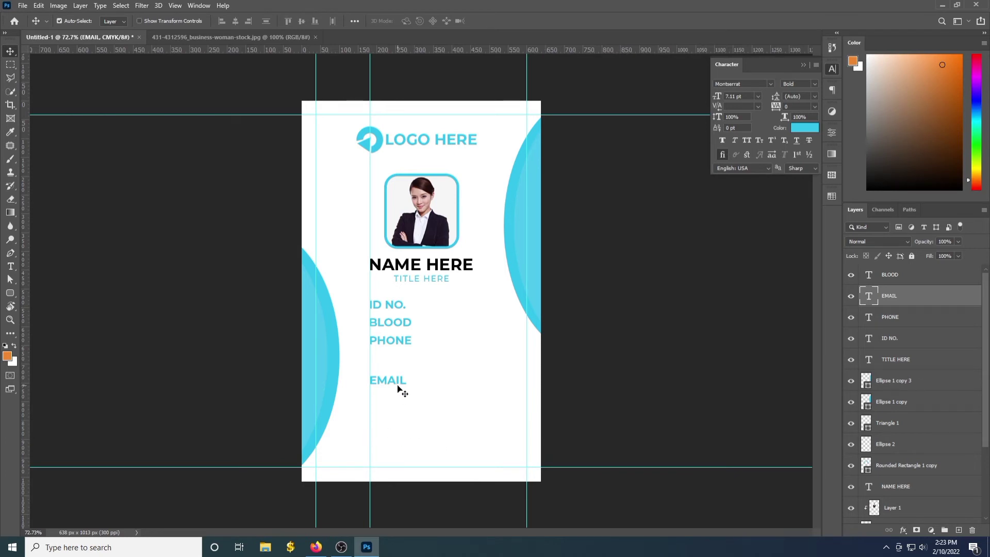
# Spread the labels by moving "PHONE" down about 40 px and "BLOOD" down about 20 px.
pyautogui.click(387, 343)
pyautogui.hotkey('shift', 'Down')
pyautogui.hotkey('shift', 'Down')
pyautogui.hotkey('shift', 'Down')
pyautogui.hotkey('shift', 'Down')
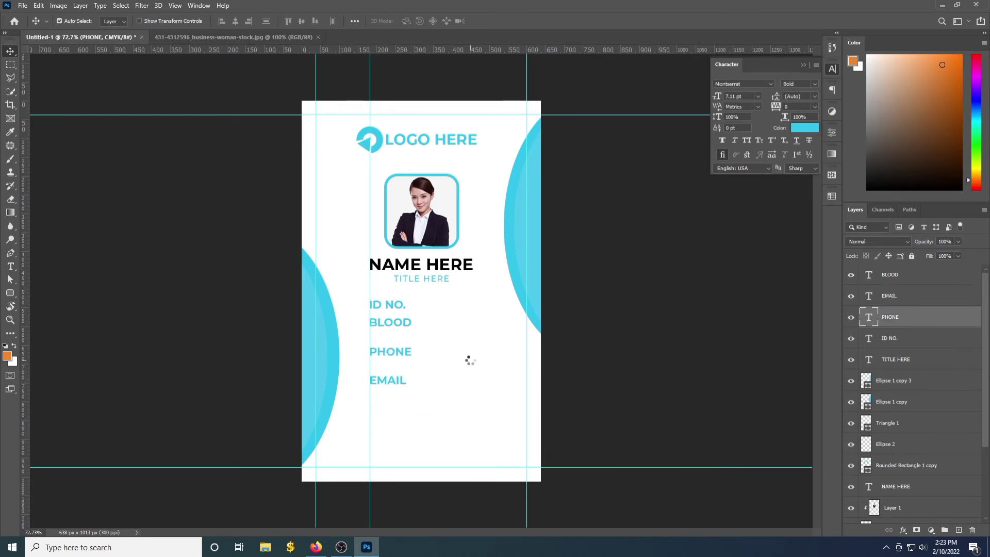
pyautogui.click(390, 327)
pyautogui.hotkey('shift', 'Down')
pyautogui.hotkey('shift', 'Down')
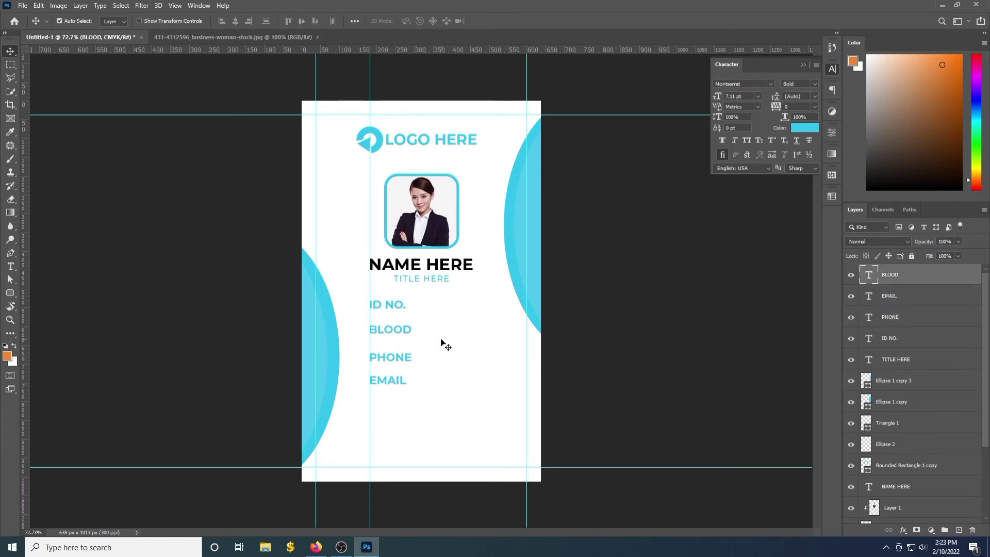
# Move the vertical guide from the labels' left edge to the card's horizontal center.
pyautogui.scroll(-3, 487, 309)
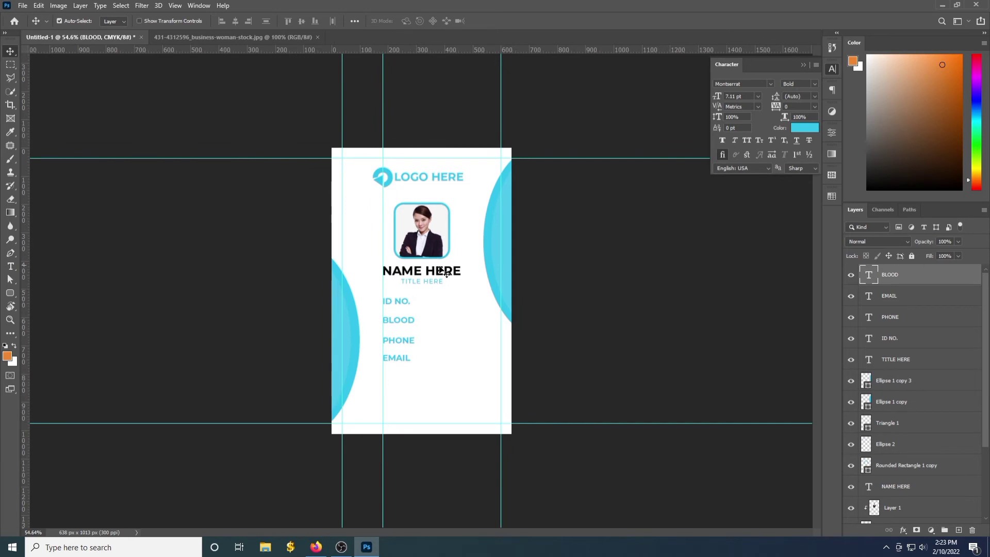
pyautogui.moveTo(383, 221); pyautogui.dragTo(422, 228)
pyautogui.scroll(3, 436, 314)
# Add a separate ":" text at the center guide beside "ID NO." and set its size to 7.11 pt.
pyautogui.click(10, 266)
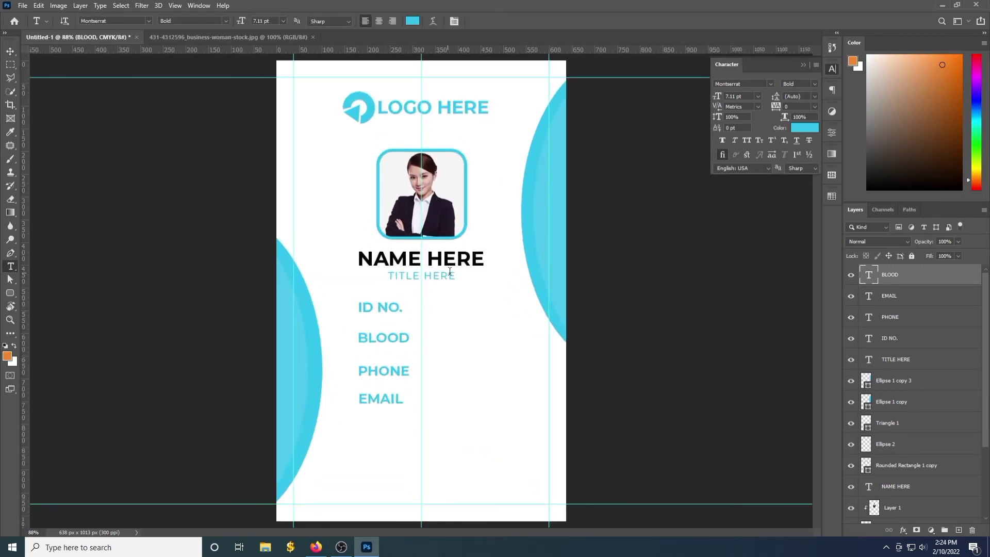
pyautogui.click(423, 303)
pyautogui.press('BackSpace')
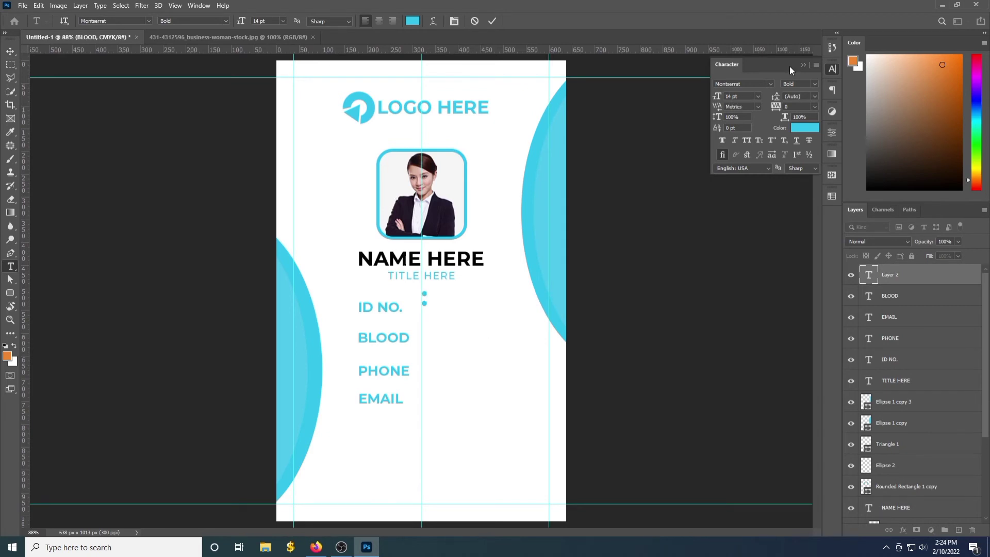
pyautogui.moveTo(717, 96); pyautogui.dragTo(706, 95)
pyautogui.click(577, 287)
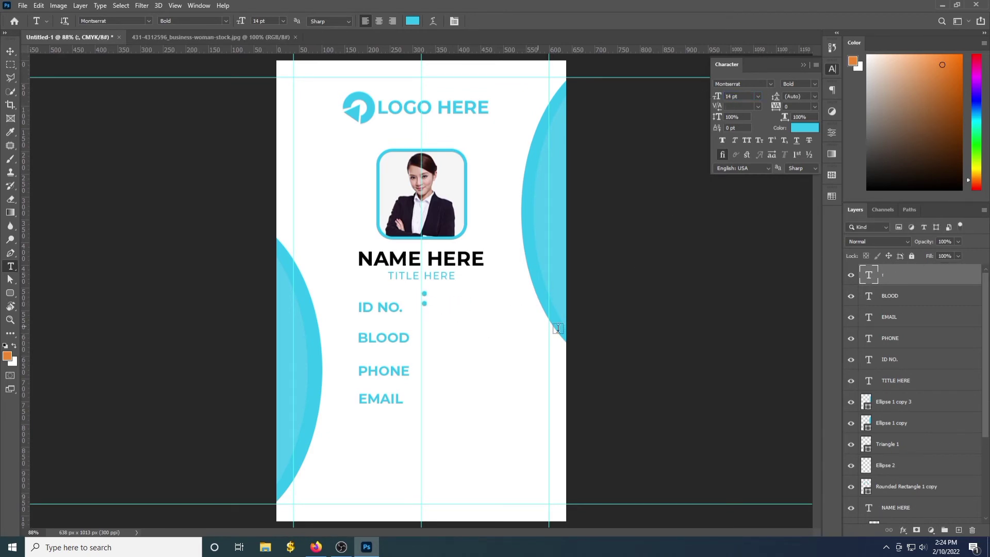
pyautogui.moveTo(742, 96); pyautogui.dragTo(703, 97)
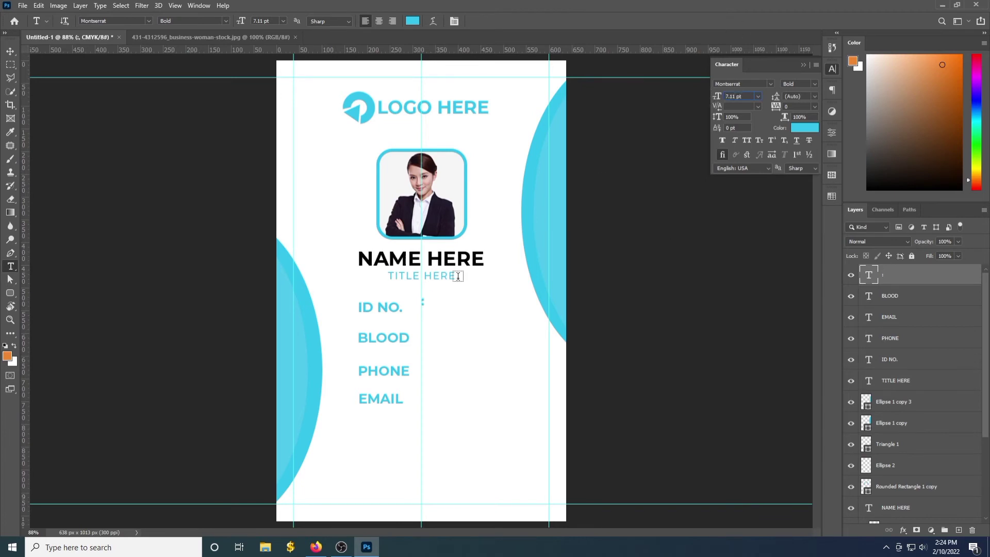
# Nudge the colon down until it lines up with the "ID NO." label.
pyautogui.click(11, 51)
pyautogui.press('Down')
pyautogui.press('Down')
pyautogui.press('Down')
pyautogui.press('Down')
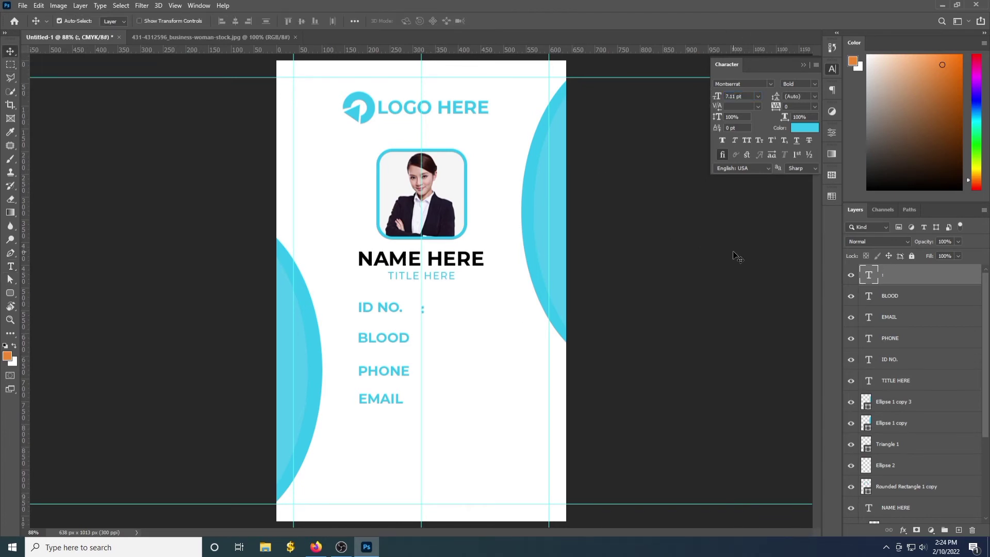
pyautogui.scroll(3, 467, 314)
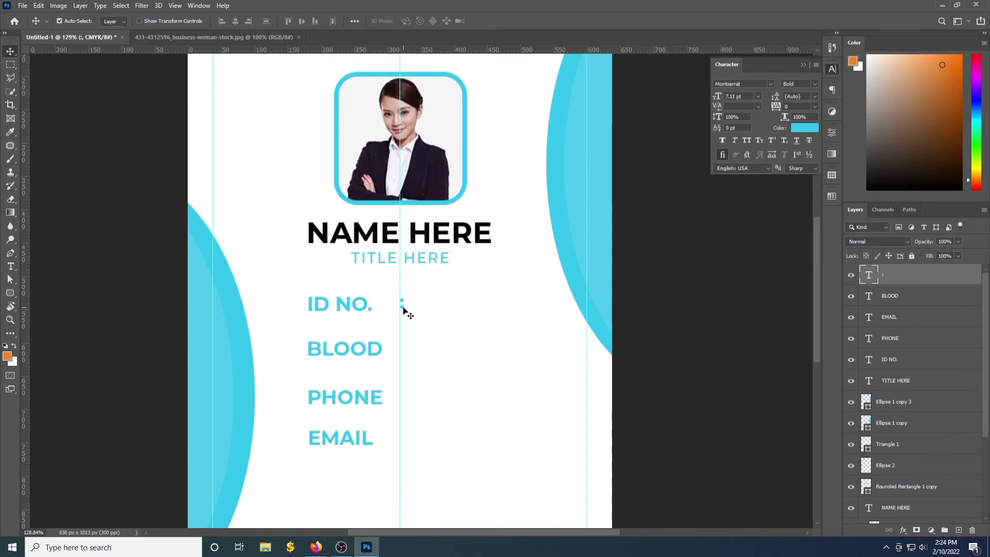
# Level the colon with "ID NO." and place copies of it beside "BLOOD", "PHONE" and "EMAIL".
pyautogui.press('Down')
pyautogui.press('Down')
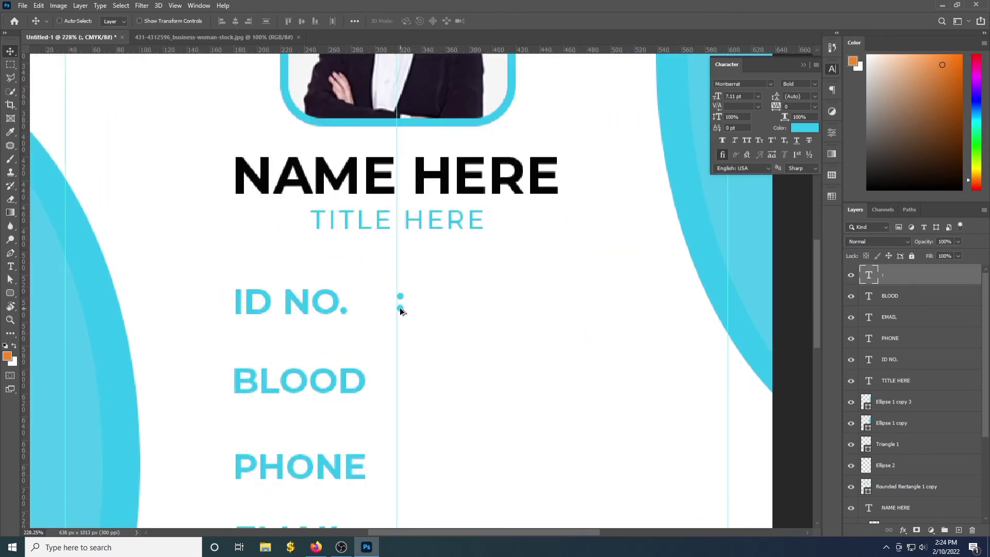
pyautogui.moveTo(401, 311); pyautogui.dragTo(401, 387)
pyautogui.press('Right')
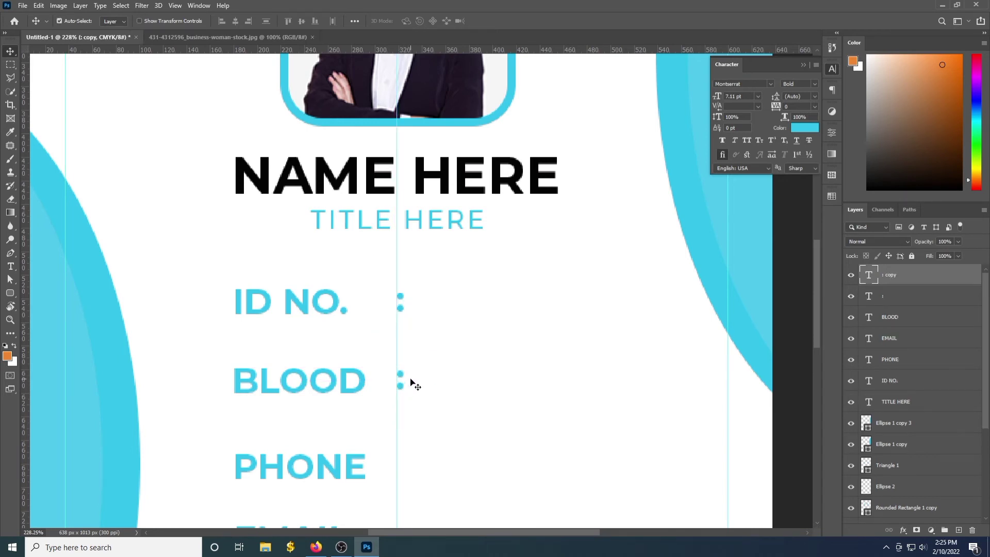
pyautogui.scroll(-3, 413, 384)
pyautogui.moveTo(402, 295); pyautogui.dragTo(423, 385)
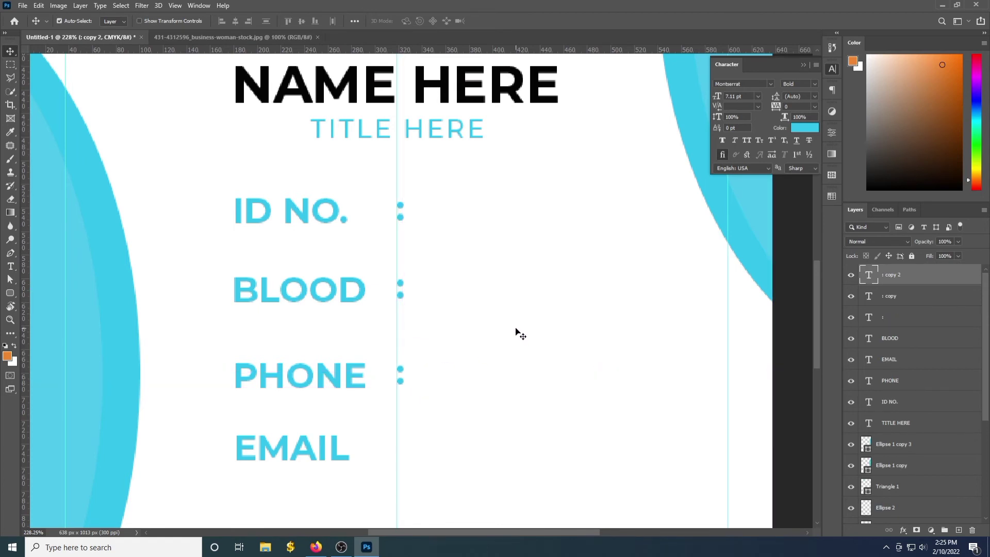
pyautogui.scroll(-5, 516, 332)
pyautogui.moveTo(405, 243); pyautogui.dragTo(434, 308)
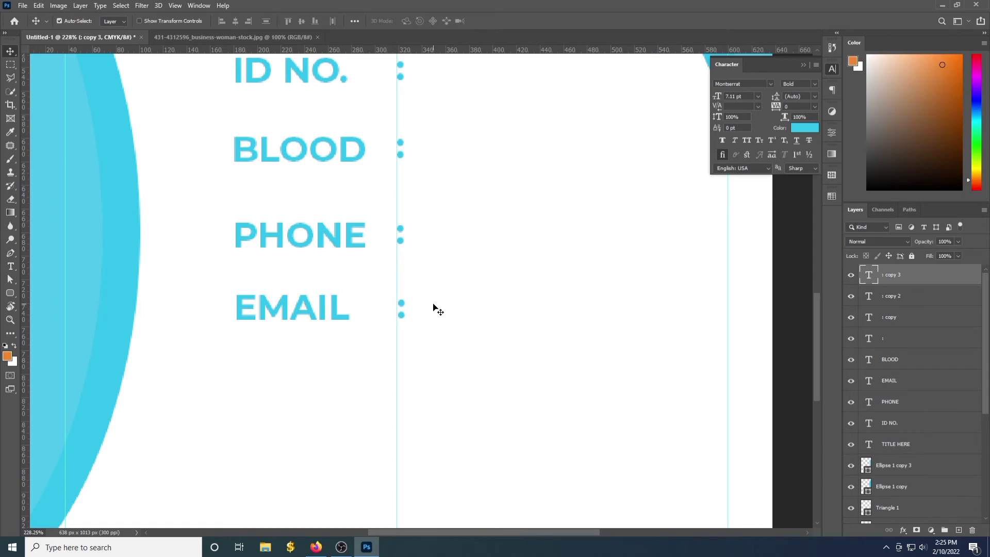
# Move the vertical guide from the card's center to the left edge of the labels.
pyautogui.scroll(-6, 464, 245)
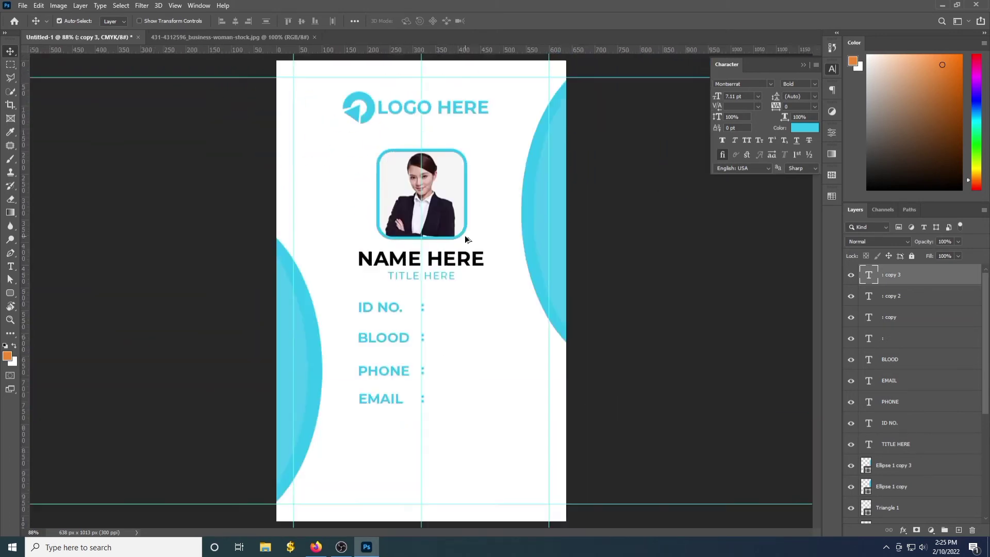
pyautogui.moveTo(422, 153); pyautogui.dragTo(370, 161)
# Add the placeholder ID number as text after the "ID NO." colon and align it with that row.
pyautogui.click(10, 266)
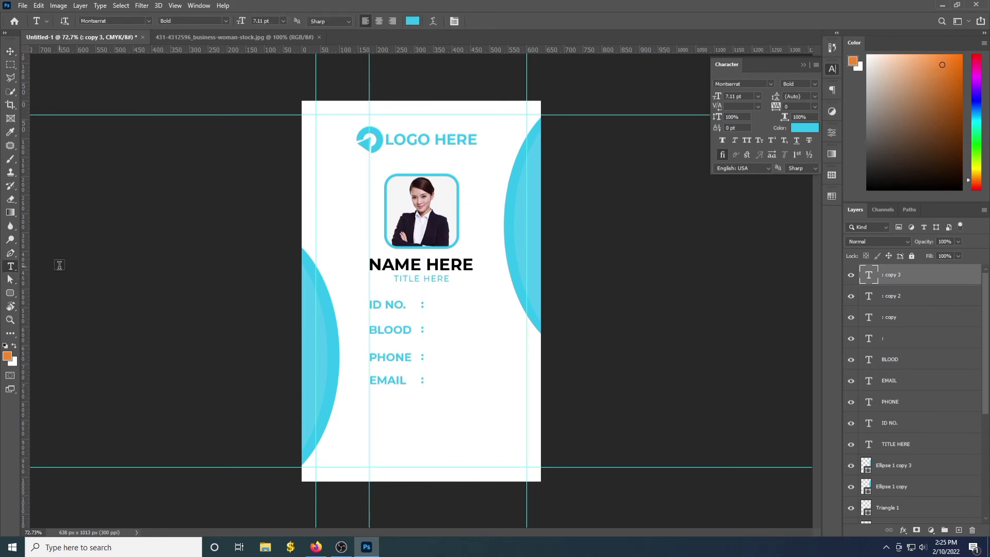
pyautogui.click(433, 305)
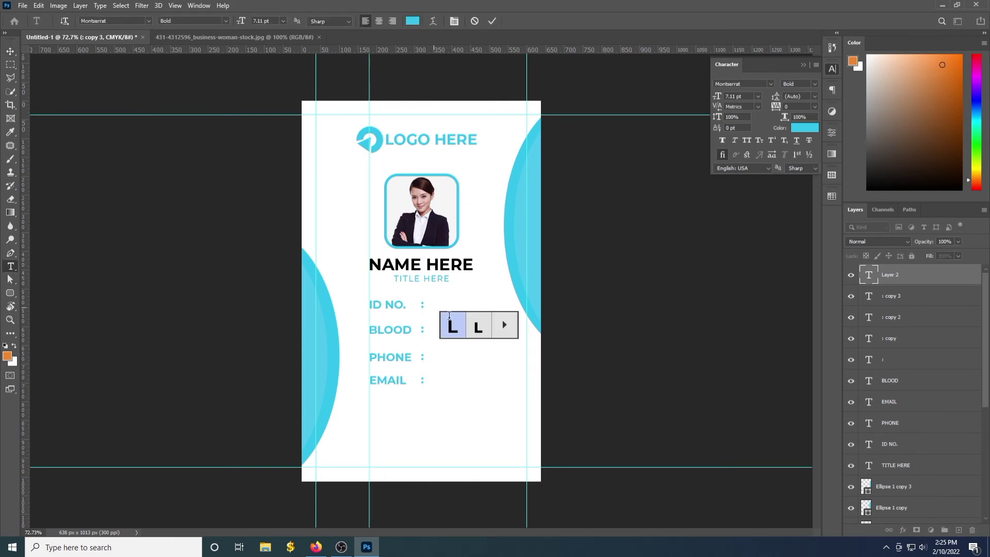
pyautogui.write('12345')
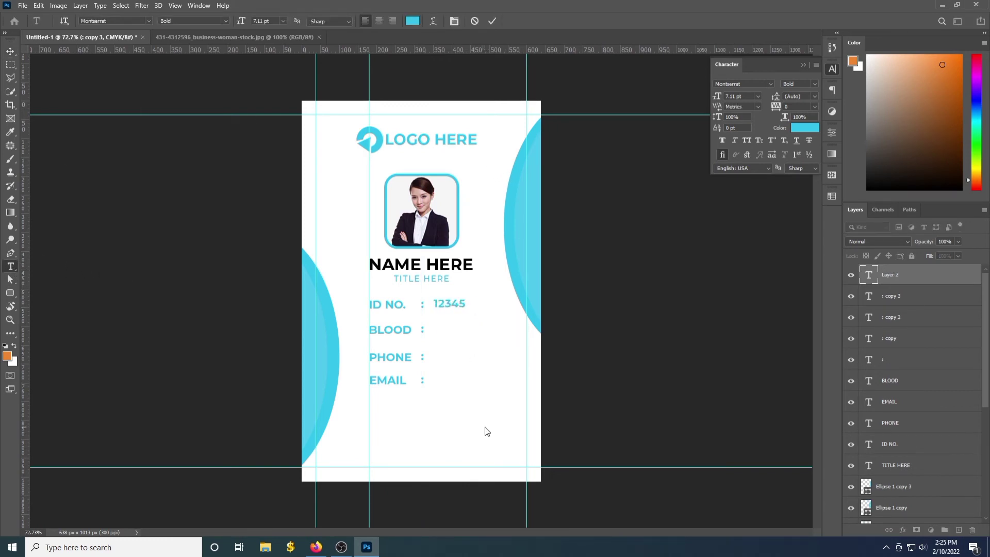
pyautogui.hotkey('ctrl', 'Return')
pyautogui.press('v')
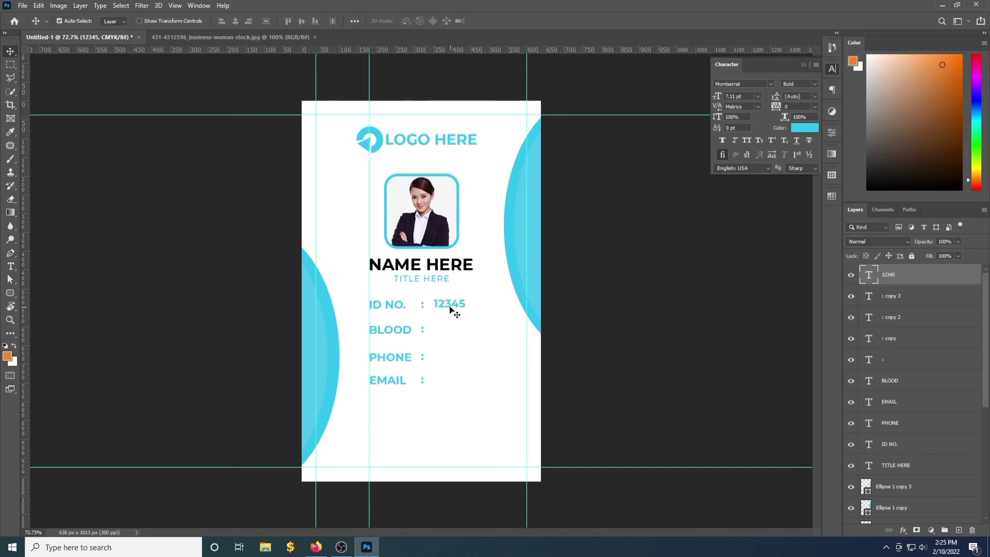
pyautogui.moveTo(450, 305); pyautogui.dragTo(445, 307)
# Add the text "AB+" after the "BLOOD" colon.
pyautogui.click(11, 267)
pyautogui.click(432, 330)
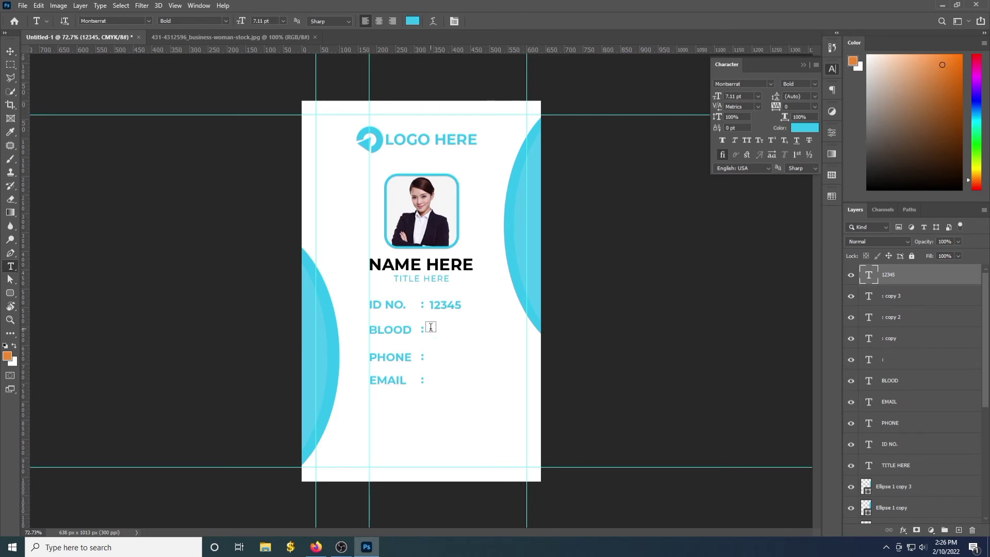
pyautogui.write('AB')
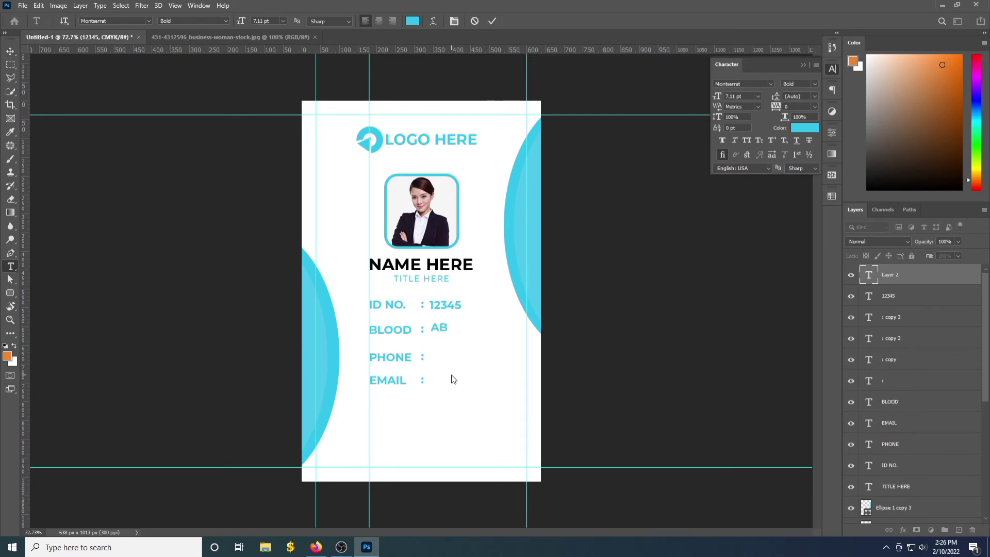
pyautogui.write('+')
pyautogui.click(9, 51)
# Add the placeholder phone number with a leading plus sign as text near the "PHONE" colon.
pyautogui.rightClick(10, 266)
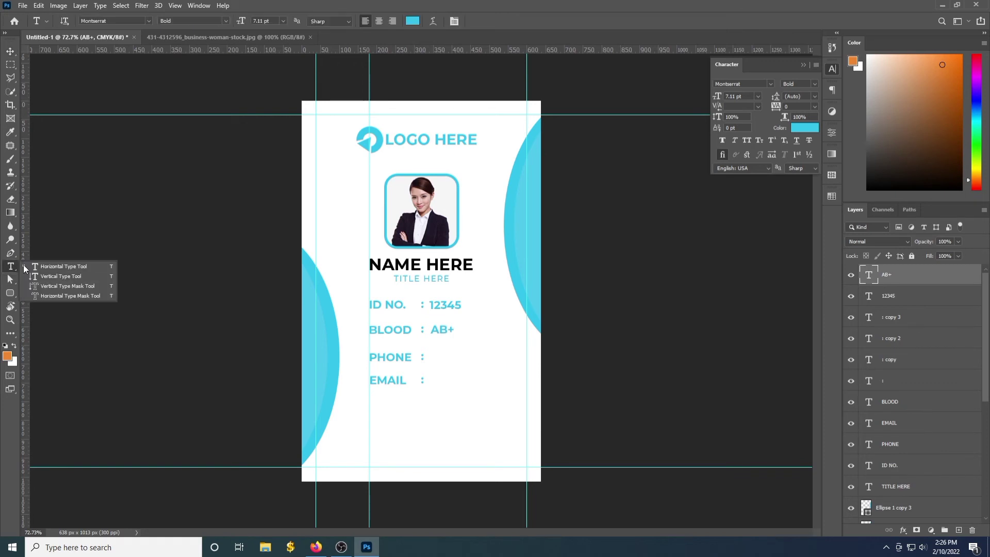
pyautogui.click(57, 266)
pyautogui.click(433, 351)
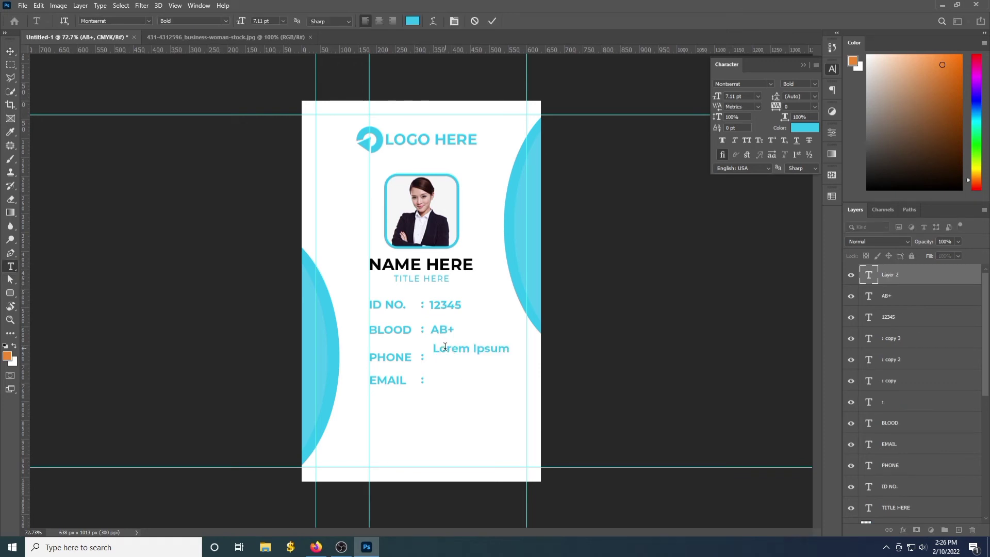
pyautogui.write('+1234567890')
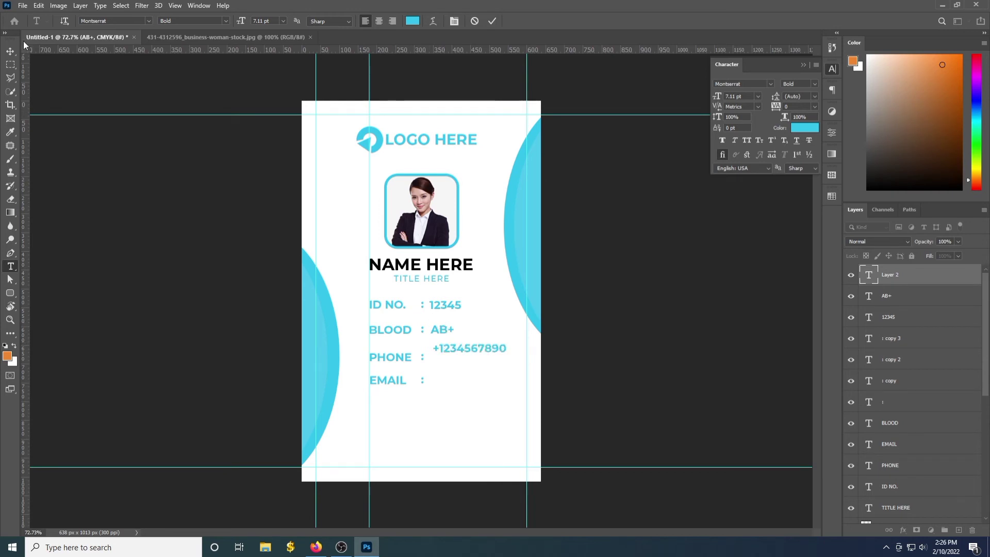
pyautogui.hotkey('ctrl', 'Return')
pyautogui.press('v')
# Nudge the phone number down and left until it sits level with "PHONE", close to its colon.
pyautogui.hotkey('shift', 'Down')
pyautogui.press('Down')
pyautogui.press('Down')
pyautogui.press('Down')
pyautogui.press('Down')
pyautogui.press('Down')
pyautogui.press('Down')
pyautogui.press('Down')
pyautogui.press('Down')
pyautogui.press('Down')
pyautogui.press('Down')
pyautogui.press('Down')
pyautogui.press('Down')
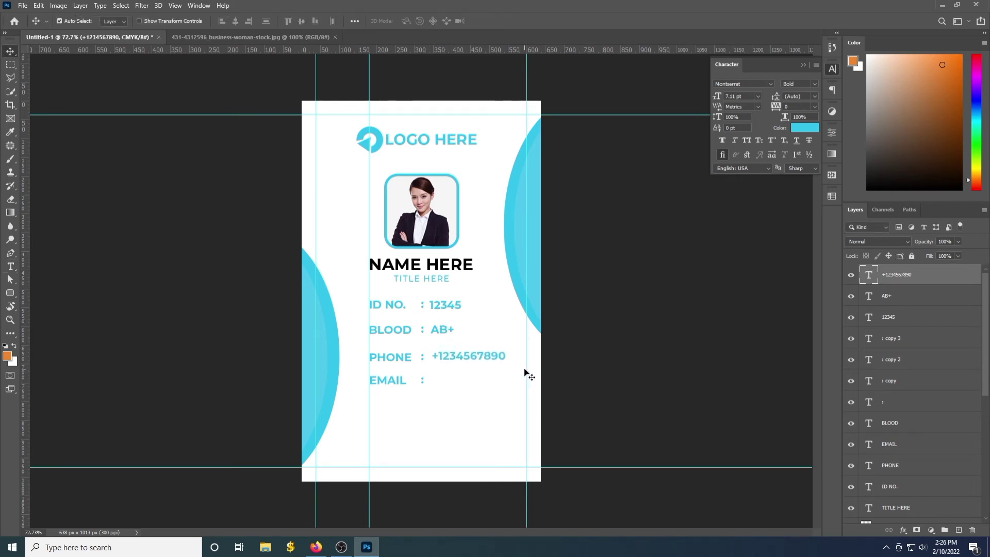
pyautogui.press('Left')
pyautogui.press('Left')
pyautogui.press('Left')
pyautogui.press('Left')
pyautogui.press('Left')
pyautogui.press('Left')
pyautogui.press('Left')
pyautogui.press('Left')
pyautogui.press('Left')
pyautogui.press('Left')
pyautogui.press('Left')
pyautogui.press('Left')
# Nudge the blood group and ID number left to line up with the phone number's left edge.
pyautogui.click(443, 337)
pyautogui.press('Left')
pyautogui.press('Left')
pyautogui.press('Left')
pyautogui.press('Left')
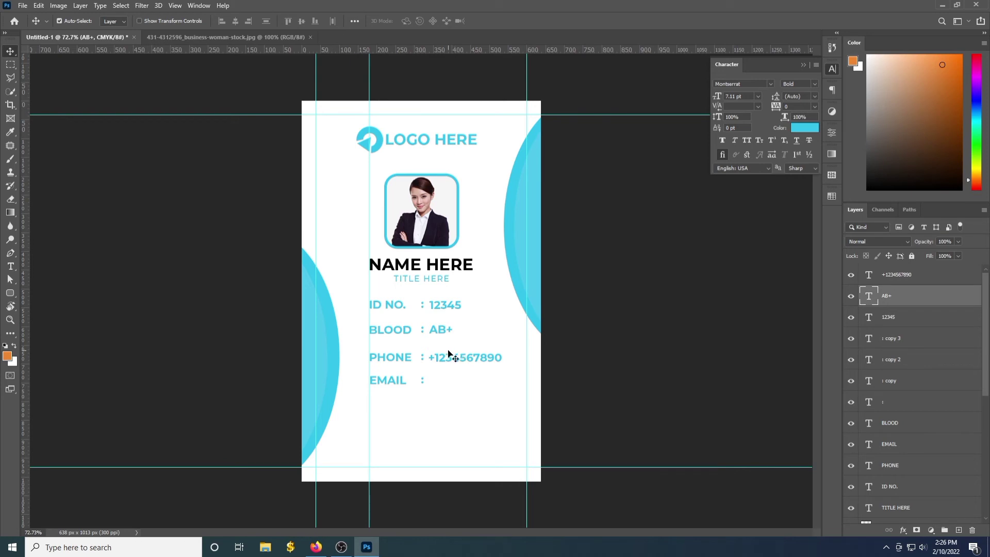
pyautogui.click(443, 313)
pyautogui.press('Left')
pyautogui.press('Left')
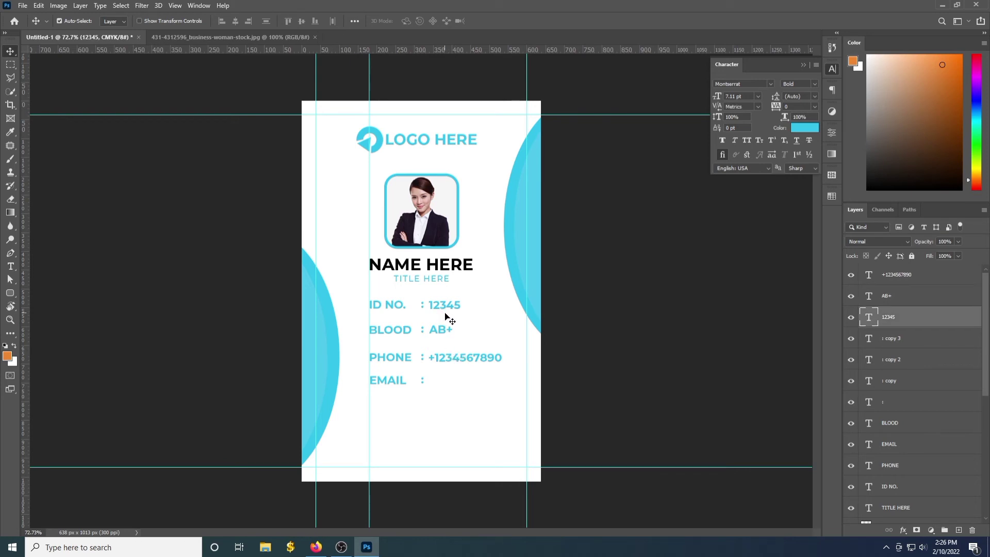
# Nudge the ID number, blood group and phone number right for more space after the colons, keeping their left edges aligned.
pyautogui.press('Right')
pyautogui.press('Right')
pyautogui.press('Right')
pyautogui.press('Right')
pyautogui.press('Right')
pyautogui.press('Right')
pyautogui.press('Right')
pyautogui.click(443, 335)
pyautogui.press('Right')
pyautogui.press('Right')
pyautogui.press('Right')
pyautogui.press('Right')
pyautogui.press('Right')
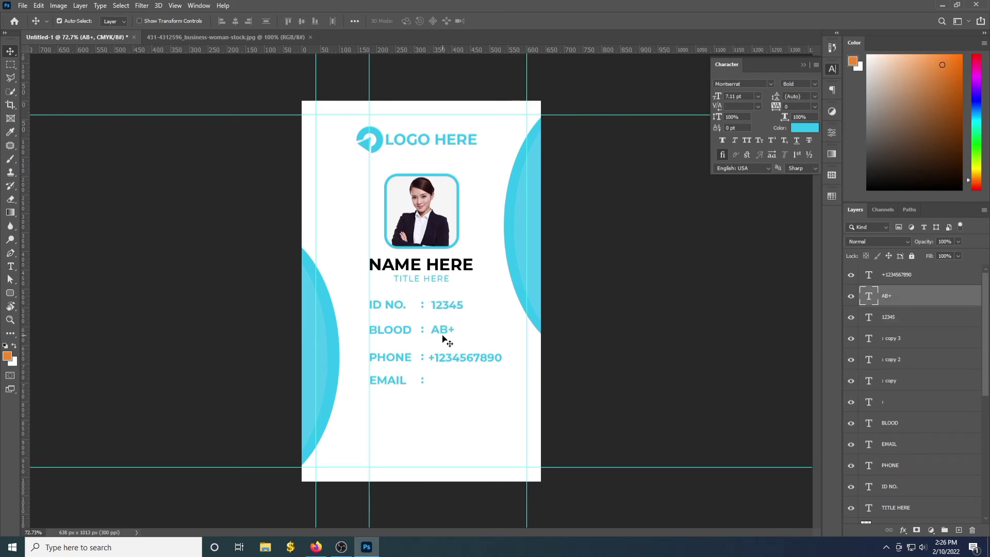
pyautogui.click(447, 362)
pyautogui.press('Right')
pyautogui.press('Right')
pyautogui.press('Right')
pyautogui.press('Right')
pyautogui.press('Right')
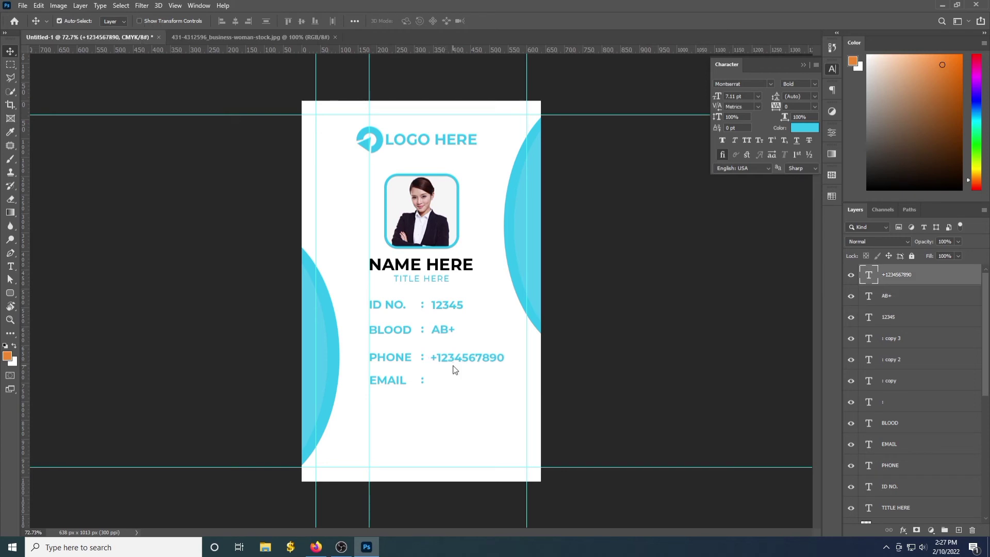
pyautogui.press('Right')
pyautogui.press('Right')
# Add the placeholder email address as text after the "EMAIL" colon.
pyautogui.click(11, 267)
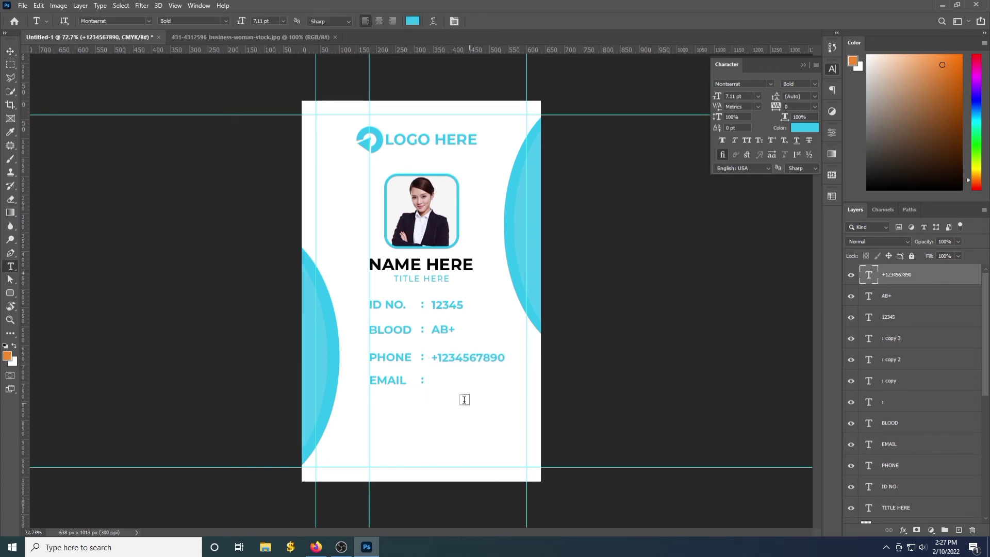
pyautogui.click(436, 381)
pyautogui.write('yourmail')
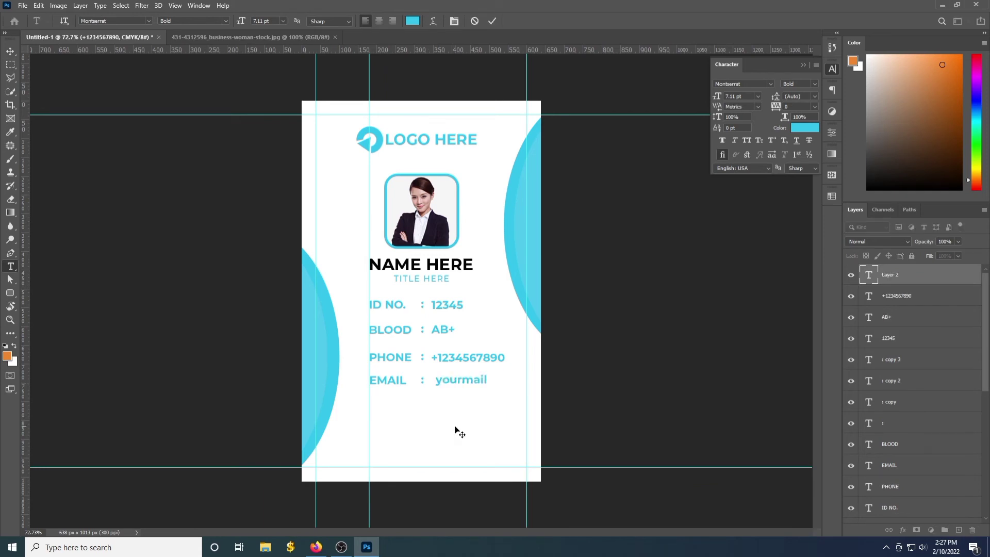
pyautogui.write('@gmail.c')
# Scale the email address to about 73% and shift it left to line up with the values above.
pyautogui.click(10, 51)
pyautogui.hotkey('ctrl', 't')
pyautogui.moveTo(561, 390); pyautogui.dragTo(523, 392)
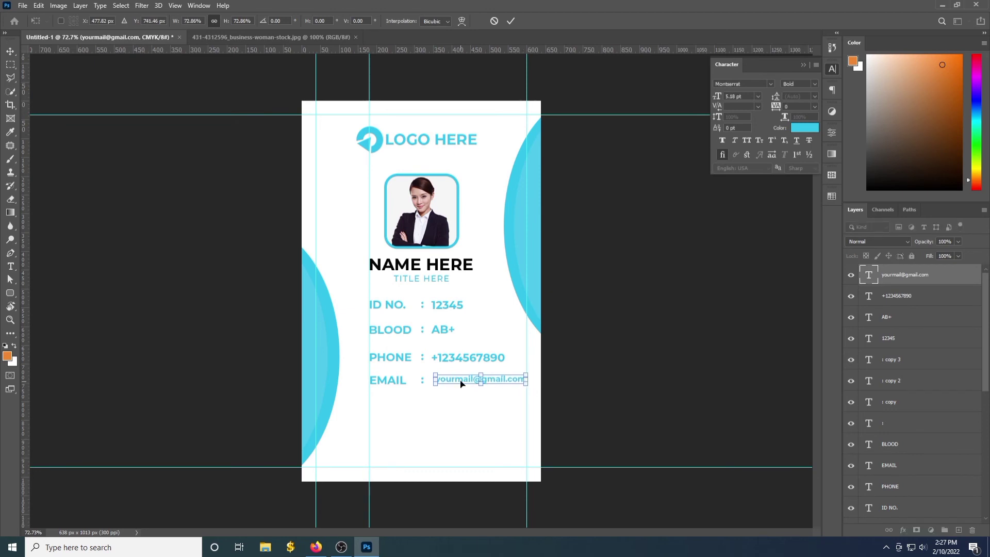
pyautogui.press('Return')
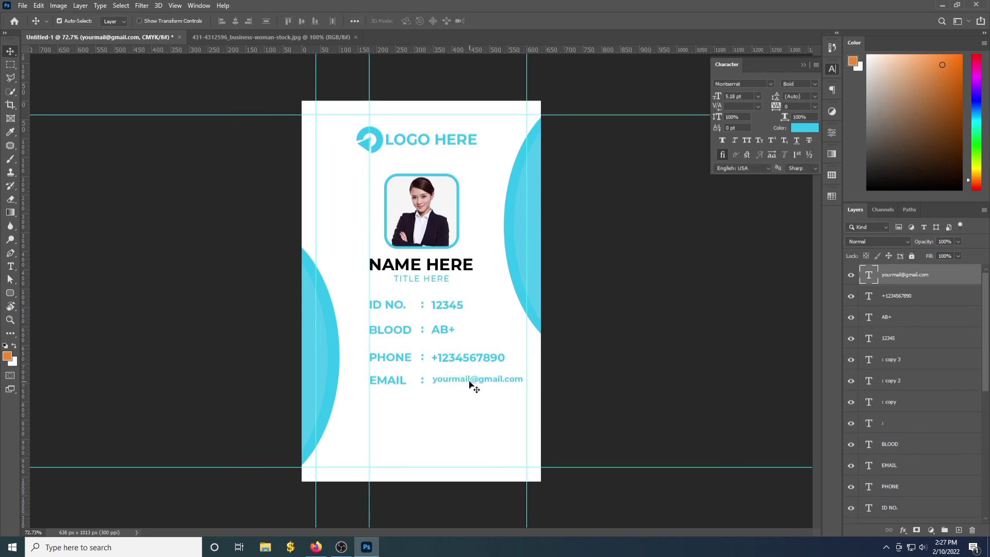
# Change the text color of the email, phone, blood group and ID number values to near-black.
pyautogui.scroll(-3, 611, 306)
pyautogui.scroll(2, 541, 347)
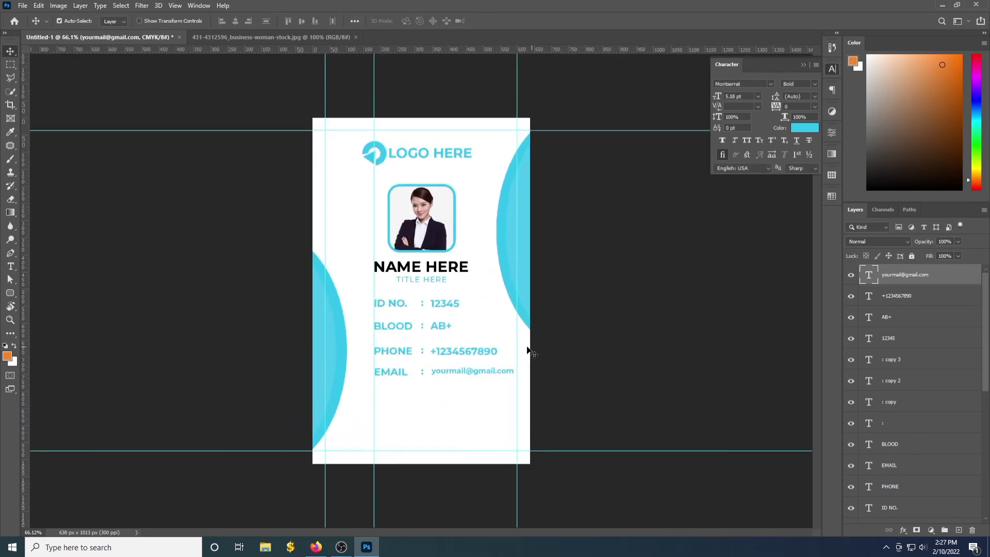
pyautogui.keyDown('shift'); pyautogui.click(902, 317); pyautogui.keyUp('shift')
pyautogui.keyDown('shift'); pyautogui.click(903, 339); pyautogui.keyUp('shift')
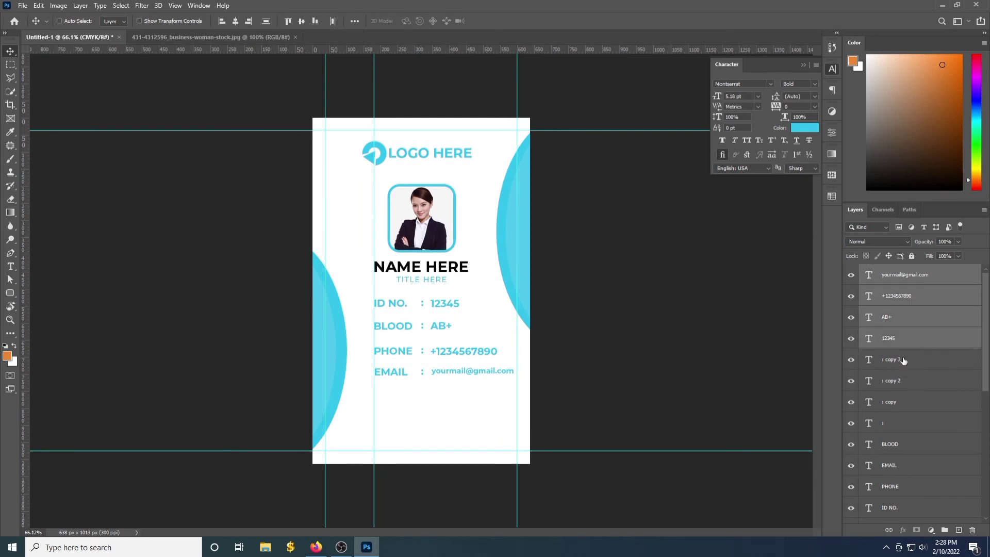
pyautogui.keyDown('shift'); pyautogui.click(904, 360); pyautogui.keyUp('shift')
pyautogui.keyDown('shift'); pyautogui.click(897, 381); pyautogui.keyUp('shift')
pyautogui.click(897, 381)
pyautogui.keyDown('ctrl'); pyautogui.click(897, 276); pyautogui.keyUp('ctrl')
pyautogui.keyDown('ctrl'); pyautogui.click(900, 296); pyautogui.keyUp('ctrl')
pyautogui.keyDown('ctrl'); pyautogui.click(901, 317); pyautogui.keyUp('ctrl')
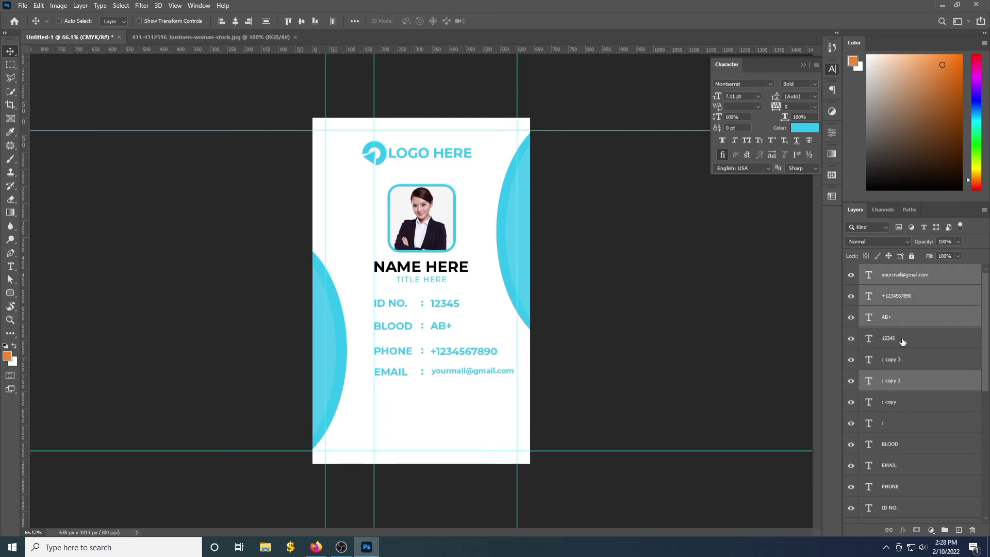
pyautogui.keyDown('ctrl'); pyautogui.click(903, 338); pyautogui.keyUp('ctrl')
pyautogui.keyDown('ctrl'); pyautogui.click(898, 381); pyautogui.keyUp('ctrl')
pyautogui.click(805, 128)
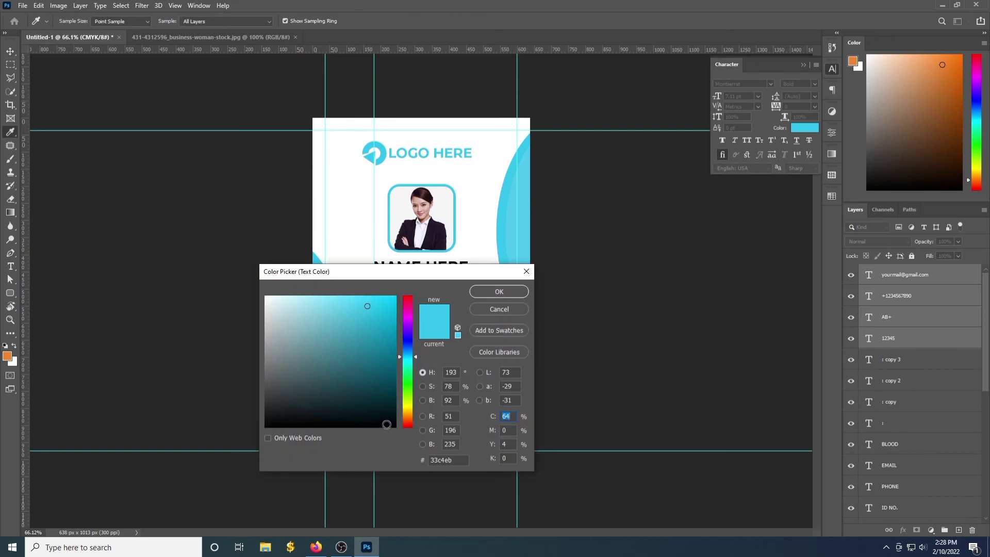
pyautogui.click(386, 424)
pyautogui.press('Return')
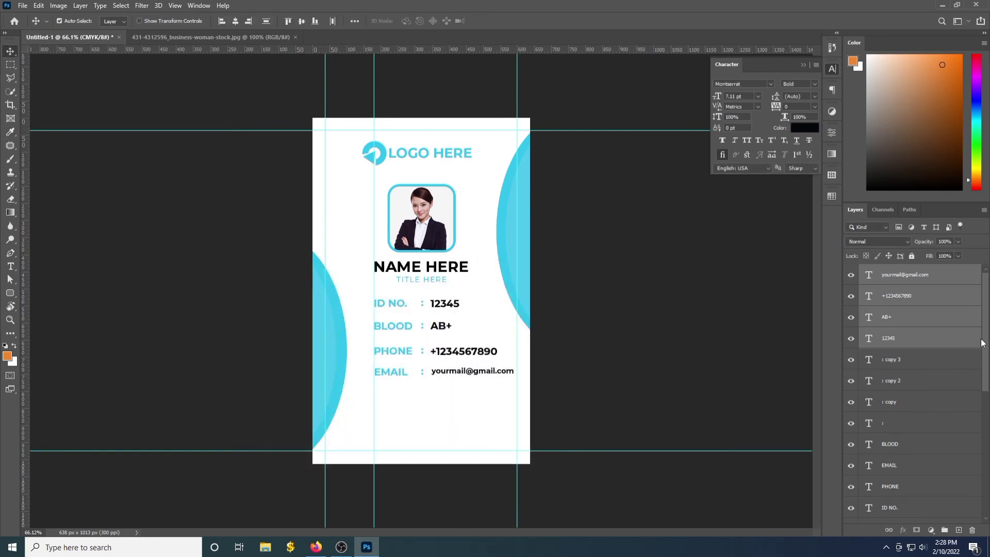
# Change the text color of all four colons to near-black #000506 and deselect the layers.
pyautogui.keyDown('ctrl'); pyautogui.click(896, 361); pyautogui.keyUp('ctrl')
pyautogui.keyDown('ctrl'); pyautogui.click(895, 382); pyautogui.keyUp('ctrl')
pyautogui.keyDown('ctrl'); pyautogui.click(895, 404); pyautogui.keyUp('ctrl')
pyautogui.keyDown('ctrl'); pyautogui.click(890, 424); pyautogui.keyUp('ctrl')
pyautogui.keyDown('shift'); pyautogui.click(910, 295); pyautogui.keyUp('shift')
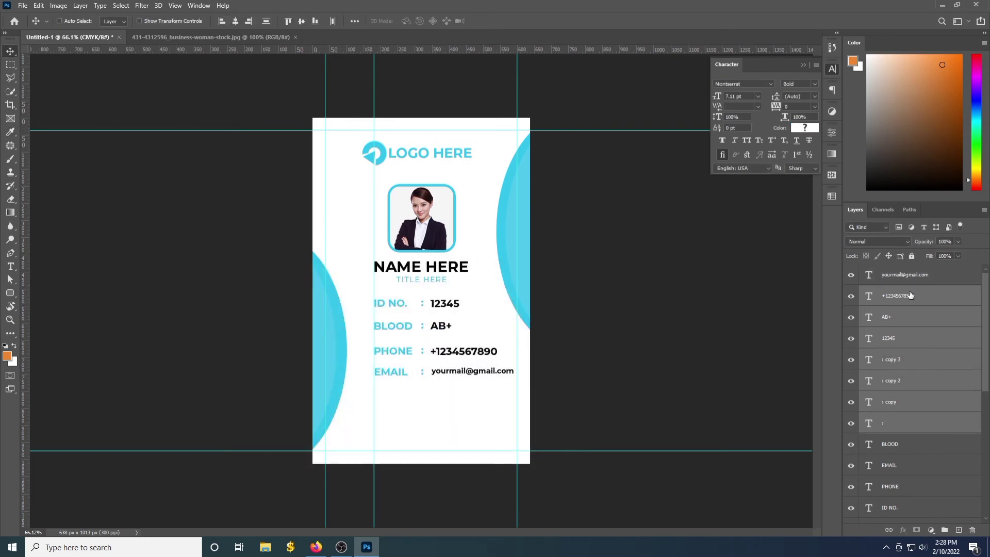
pyautogui.keyDown('ctrl'); pyautogui.click(911, 296); pyautogui.keyUp('ctrl')
pyautogui.keyDown('ctrl'); pyautogui.click(900, 320); pyautogui.keyUp('ctrl')
pyautogui.keyDown('ctrl'); pyautogui.click(906, 338); pyautogui.keyUp('ctrl')
pyautogui.click(804, 128)
pyautogui.click(388, 424)
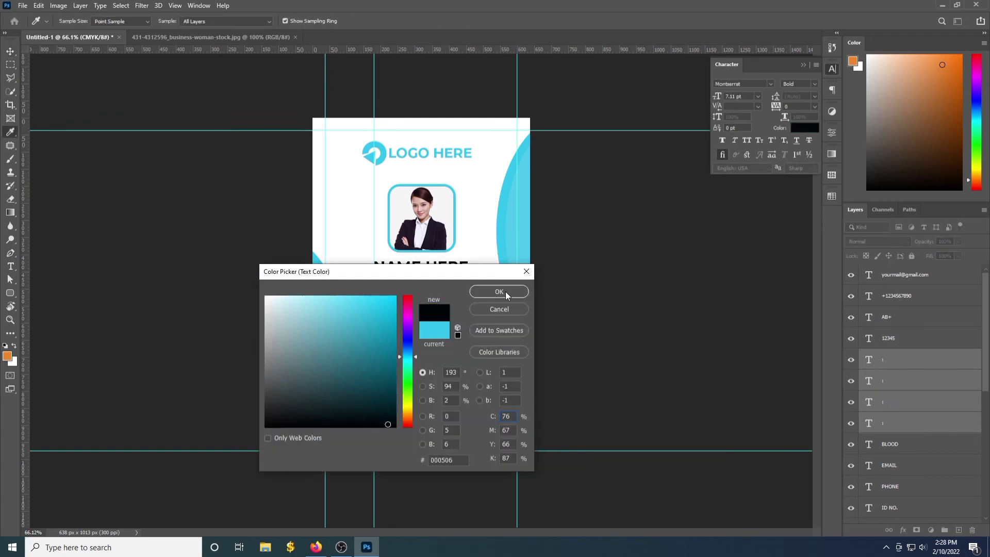
pyautogui.click(499, 292)
pyautogui.click(124, 182)
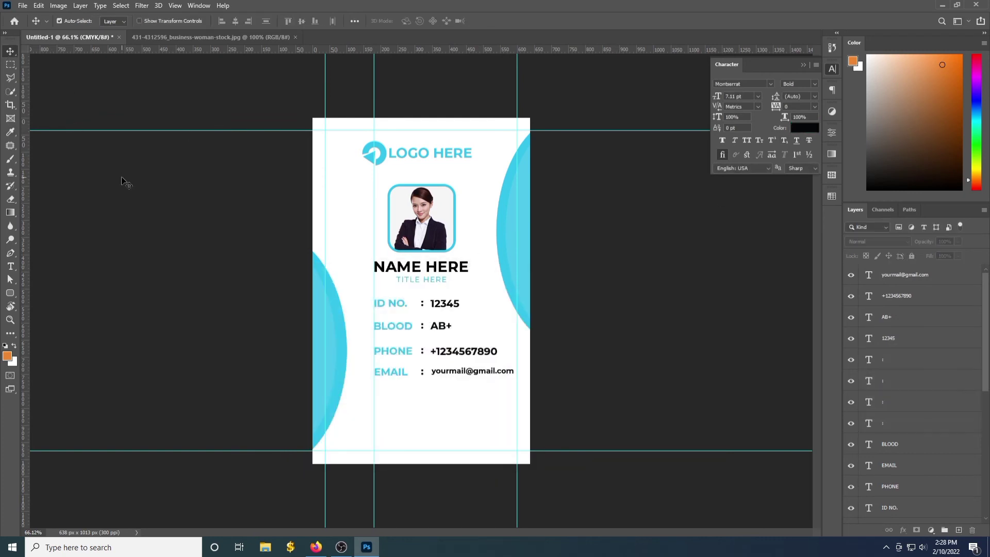
# Open the QR code PNG from the pictures folder on drive D and bring it into the ID card document.
pyautogui.click(23, 6)
pyautogui.click(30, 29)
pyautogui.click(37, 206)
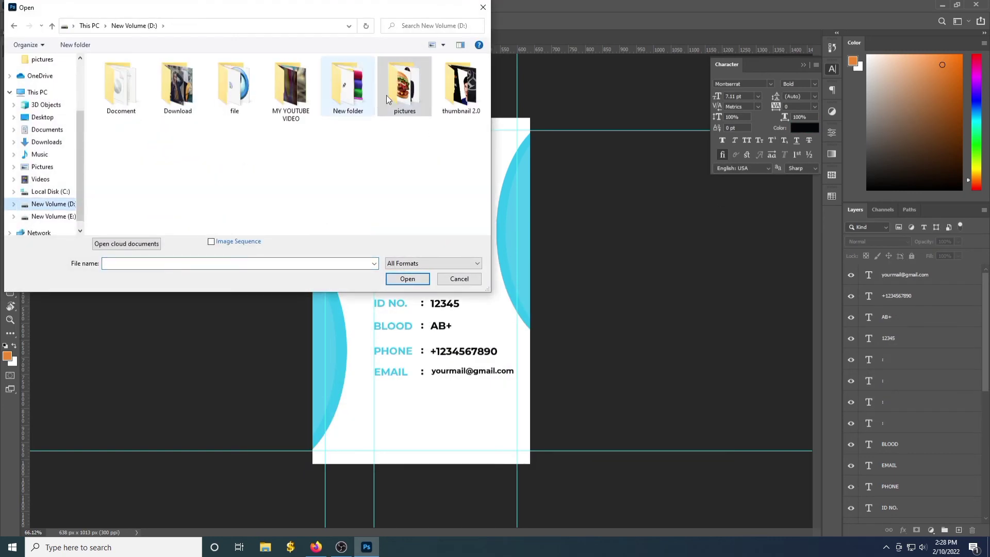
pyautogui.doubleClick(385, 94)
pyautogui.click(117, 93)
pyautogui.click(407, 279)
pyautogui.moveTo(434, 253); pyautogui.dragTo(443, 430)
# Scale the QR code down to about 60 px wide and place it below the email address, near the right margin guide.
pyautogui.hotkey('ctrl', 't')
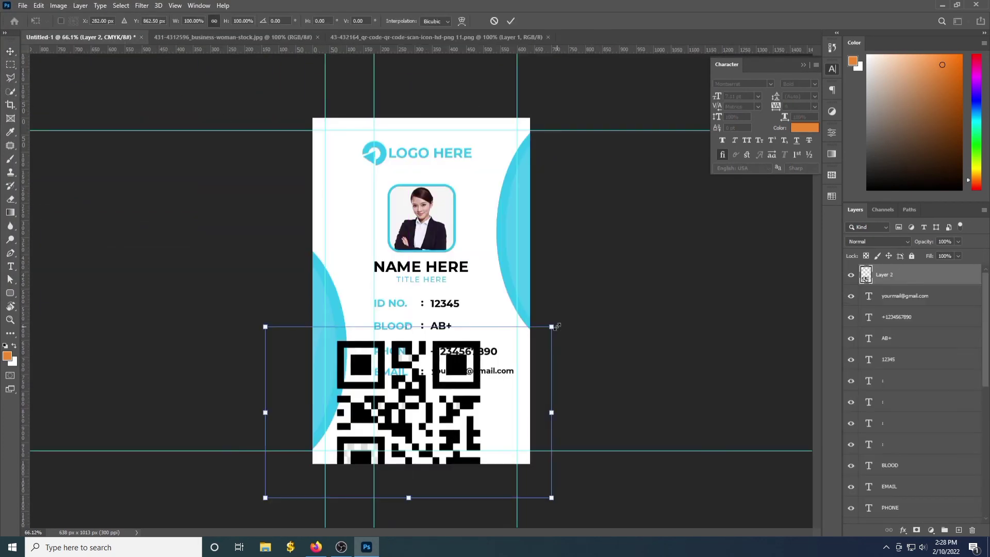
pyautogui.moveTo(552, 327); pyautogui.dragTo(397, 425)
pyautogui.moveTo(368, 444); pyautogui.dragTo(459, 405)
pyautogui.moveTo(413, 439); pyautogui.dragTo(423, 414)
pyautogui.press('Return')
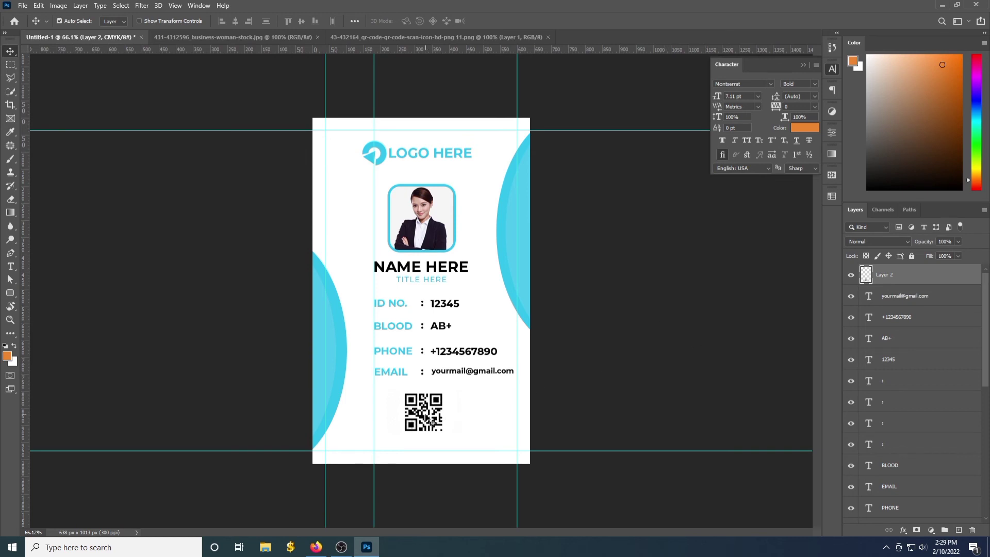
pyautogui.moveTo(426, 420); pyautogui.dragTo(482, 420)
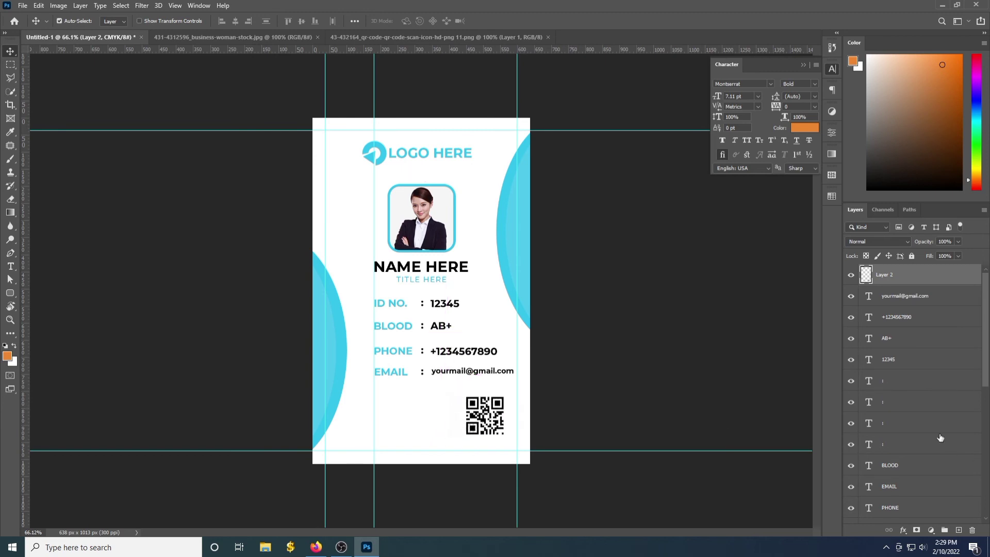
# Center the QR code horizontally on the card by aligning it with the Background layer, and nudge it up slightly.
pyautogui.scroll(-10, 936, 459)
pyautogui.keyDown('ctrl'); pyautogui.click(917, 513); pyautogui.keyUp('ctrl')
pyautogui.click(236, 21)
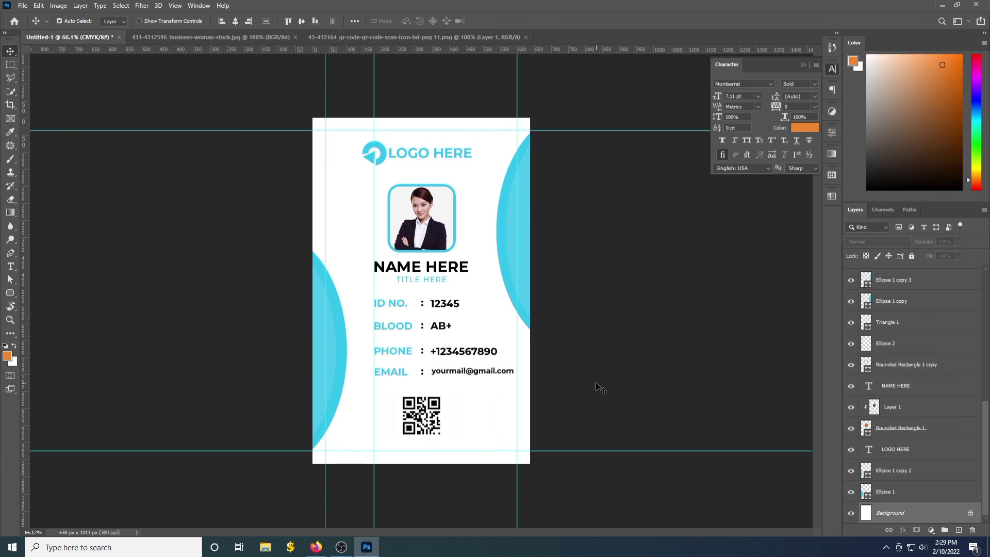
pyautogui.press('Down')
pyautogui.click(483, 203)
pyautogui.click(959, 530)
pyautogui.press('Up')
pyautogui.press('Up')
pyautogui.press('Up')
pyautogui.press('Up')
pyautogui.press('Up')
pyautogui.press('Up')
pyautogui.press('Up')
pyautogui.press('Up')
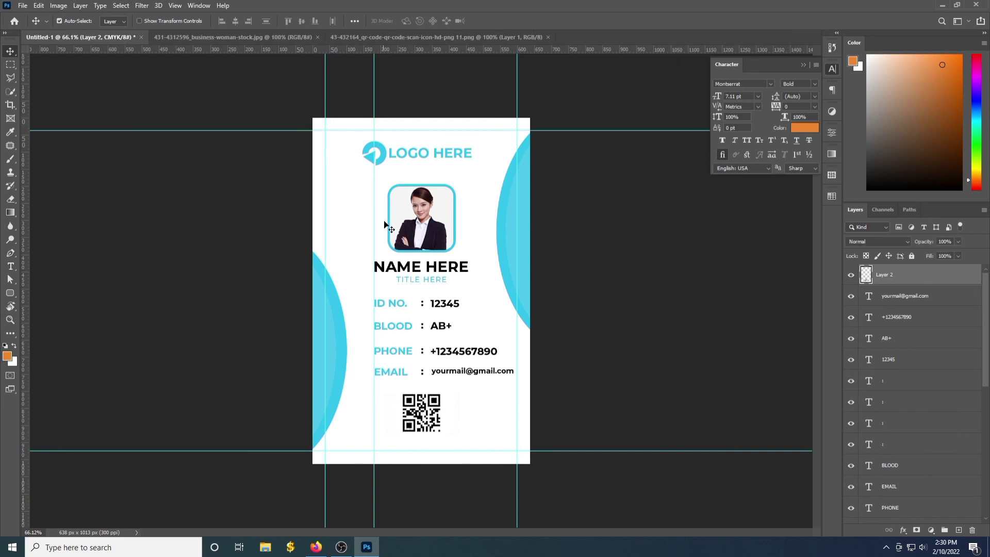
# Move the QR code to the card's lower-left area, beside the bottom of the cyan curve.
pyautogui.click(10, 293)
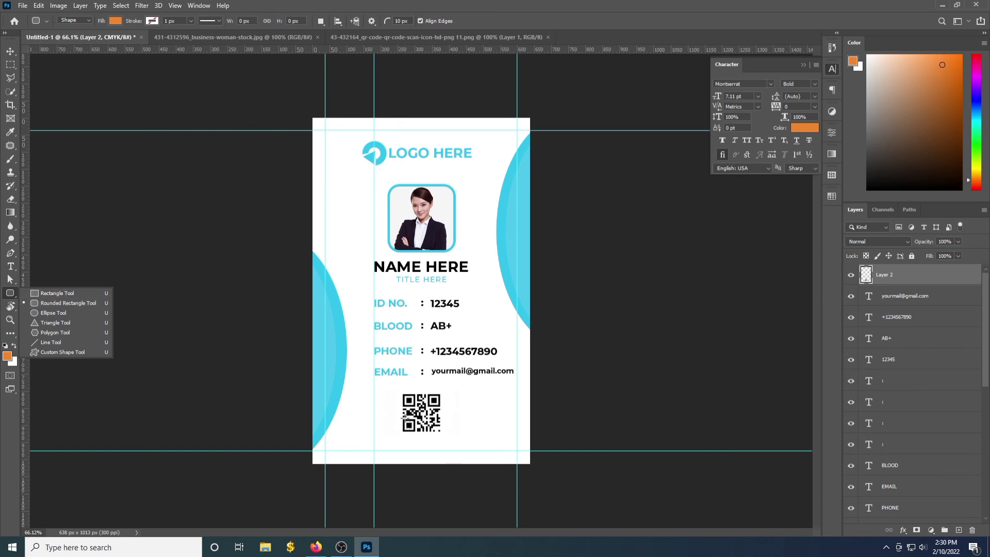
pyautogui.press('v')
pyautogui.moveTo(405, 418); pyautogui.dragTo(365, 423)
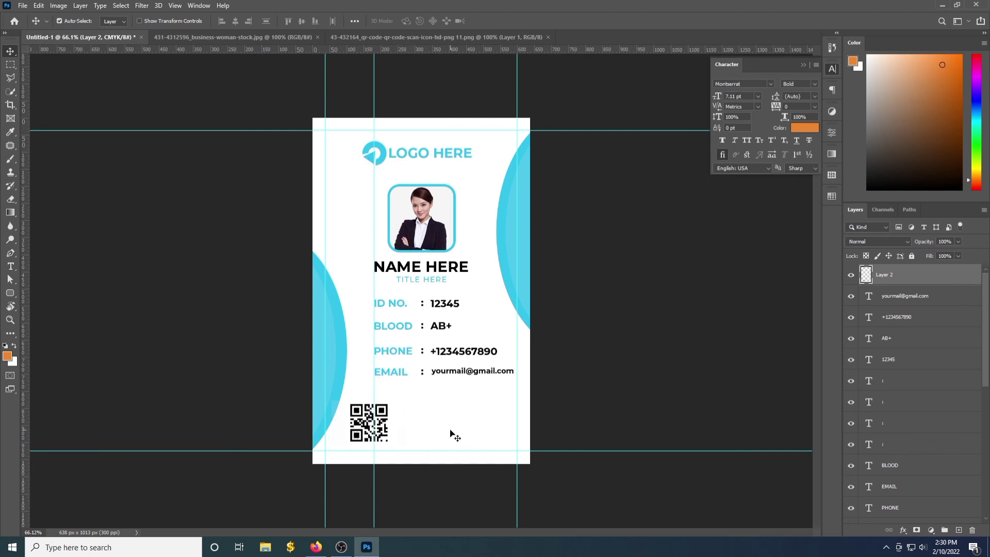
pyautogui.click(10, 266)
pyautogui.click(67, 264)
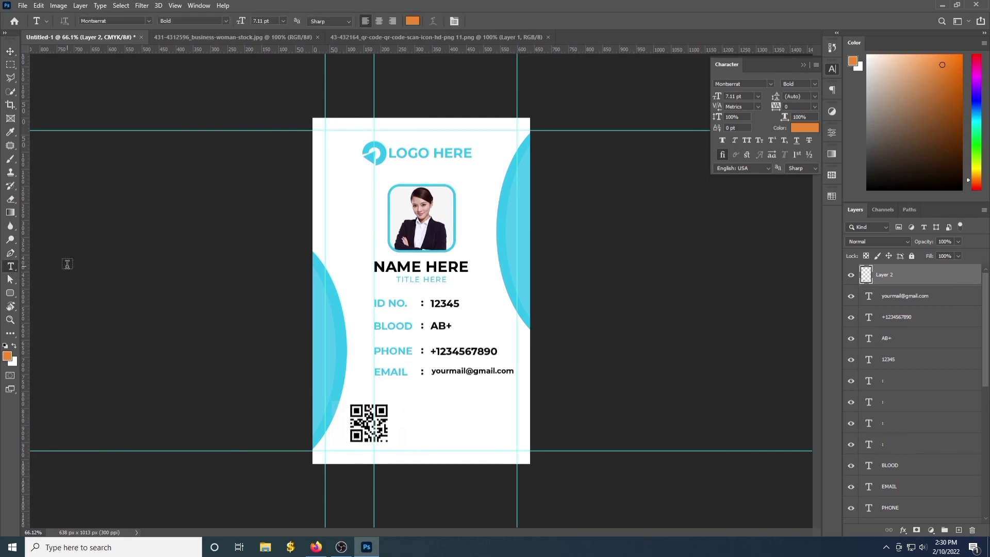
pyautogui.press('v')
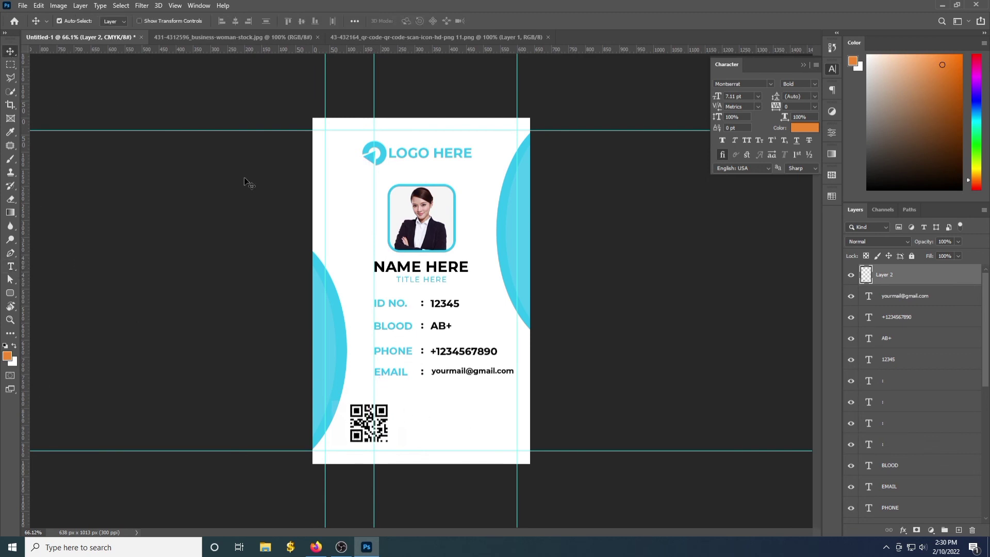
# Apply a Color Overlay to the QR code layer using the cyan sampled from the curve on the card's right side.
pyautogui.doubleClick(906, 274)
pyautogui.click(604, 262)
pyautogui.click(821, 162)
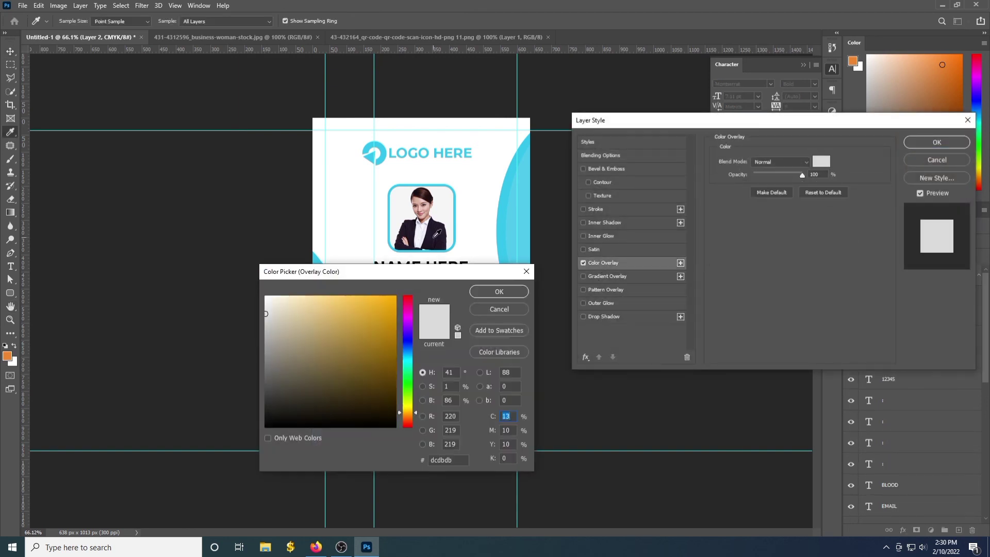
pyautogui.click(505, 220)
pyautogui.press('Return')
pyautogui.press('Return')
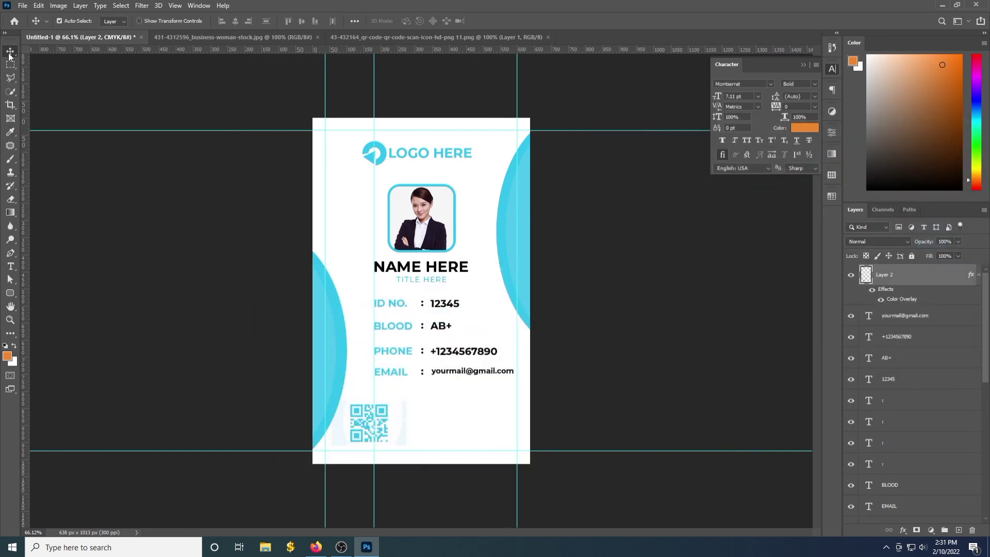
# Add the text "join : 00-00-000" to the right of the QR code.
pyautogui.click(10, 267)
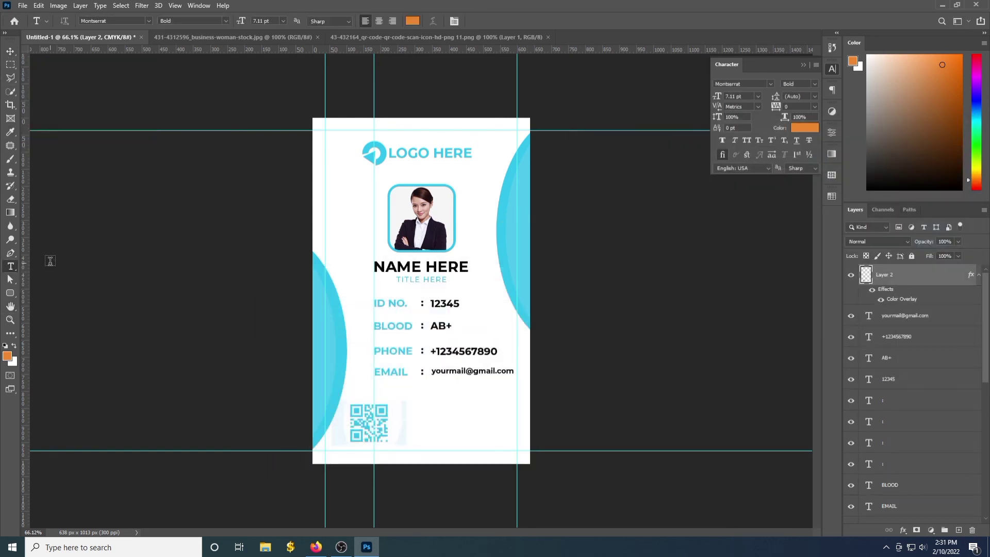
pyautogui.click(412, 410)
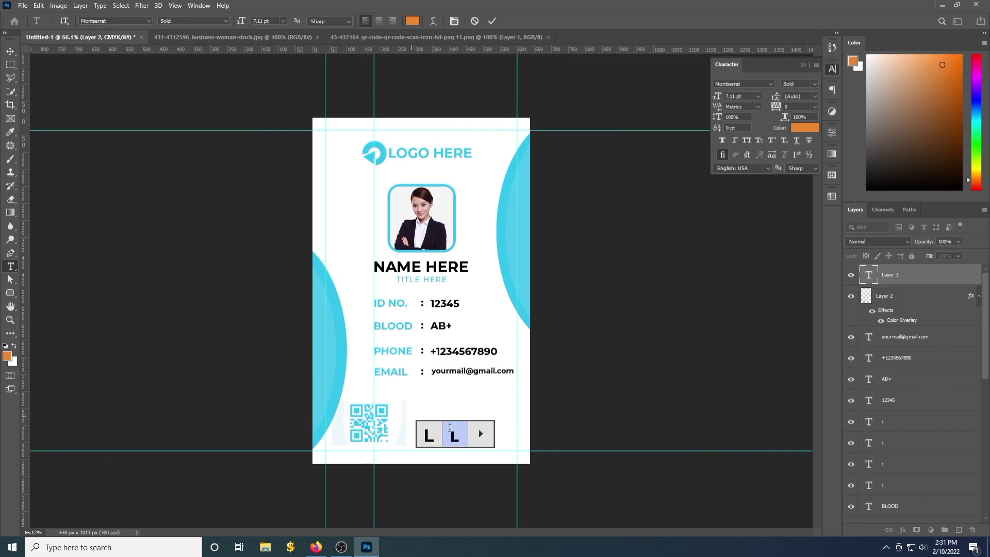
pyautogui.write('join')
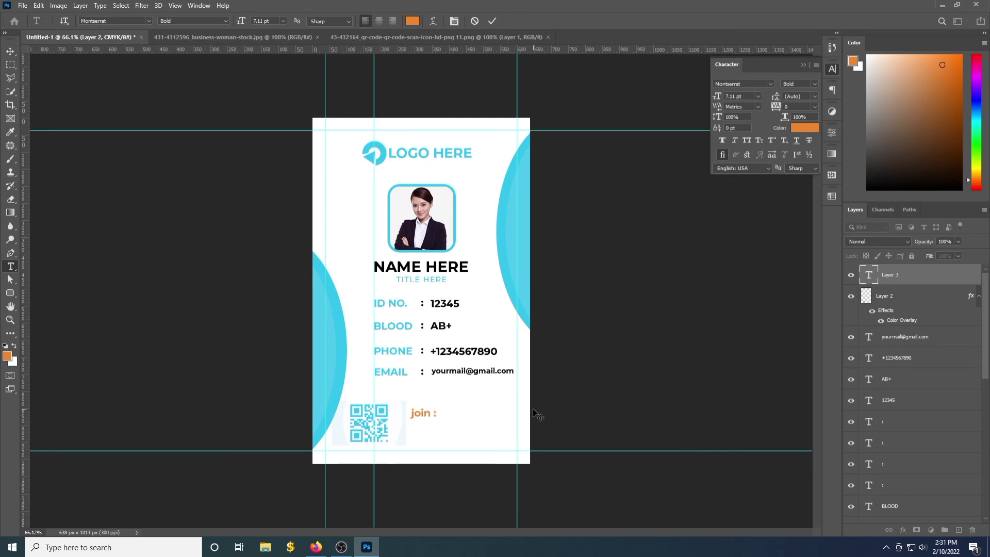
pyautogui.write(' : 00')
pyautogui.press('BackSpace')
pyautogui.press('BackSpace')
pyautogui.write('00-00-000')
pyautogui.click(10, 51)
# Change the text color of the join date line to near-black.
pyautogui.click(804, 128)
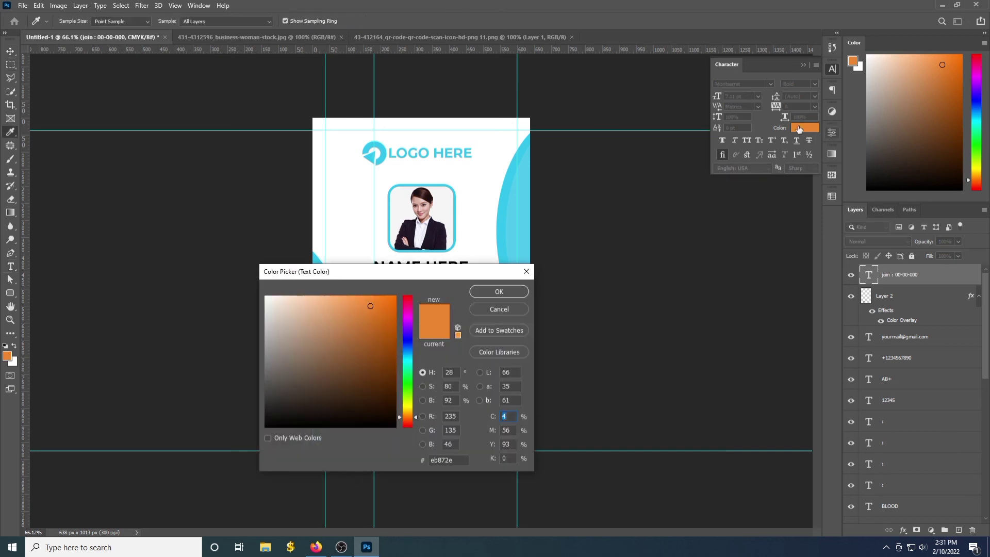
pyautogui.click(384, 420)
pyautogui.click(504, 290)
# Add the text "expire : 00-00-000" below the join line, and pad the word "join" with spaces to align both colons.
pyautogui.rightClick(10, 266)
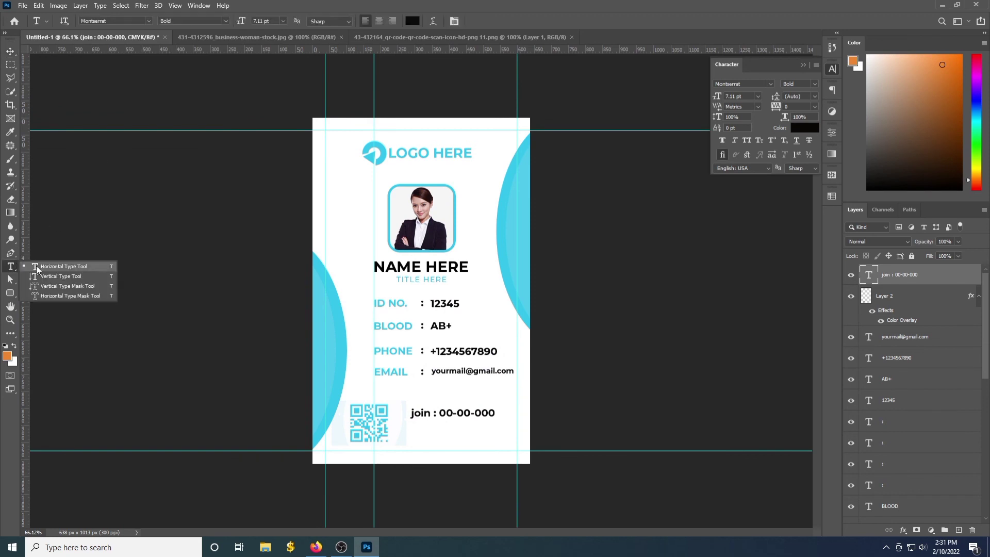
pyautogui.click(51, 260)
pyautogui.click(410, 427)
pyautogui.write('expire :')
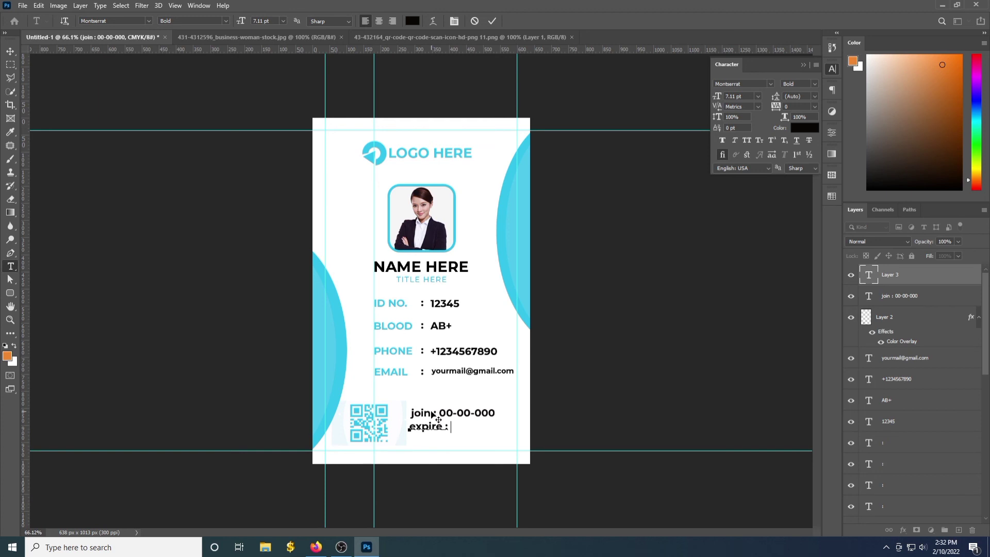
pyautogui.hotkey('ctrl', 'Return')
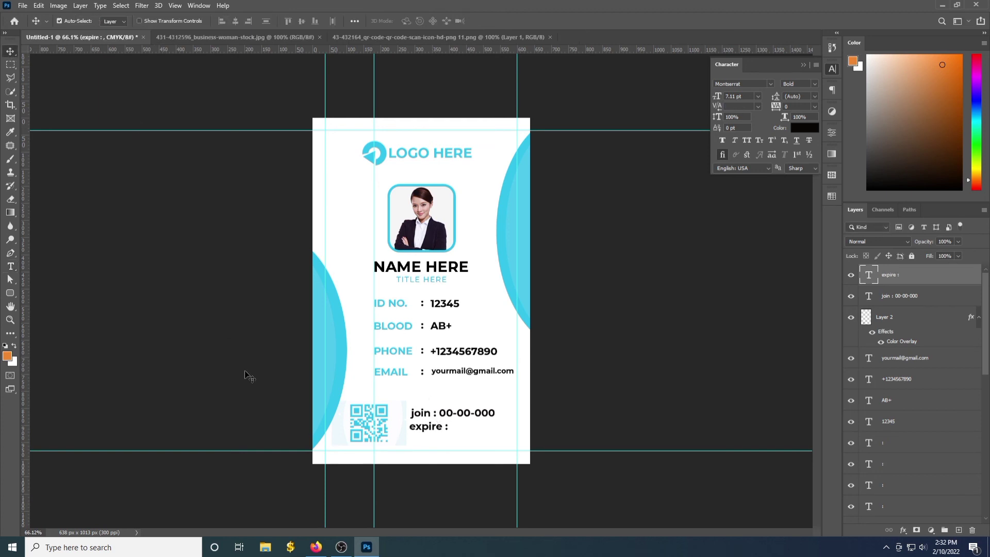
pyautogui.click(449, 428)
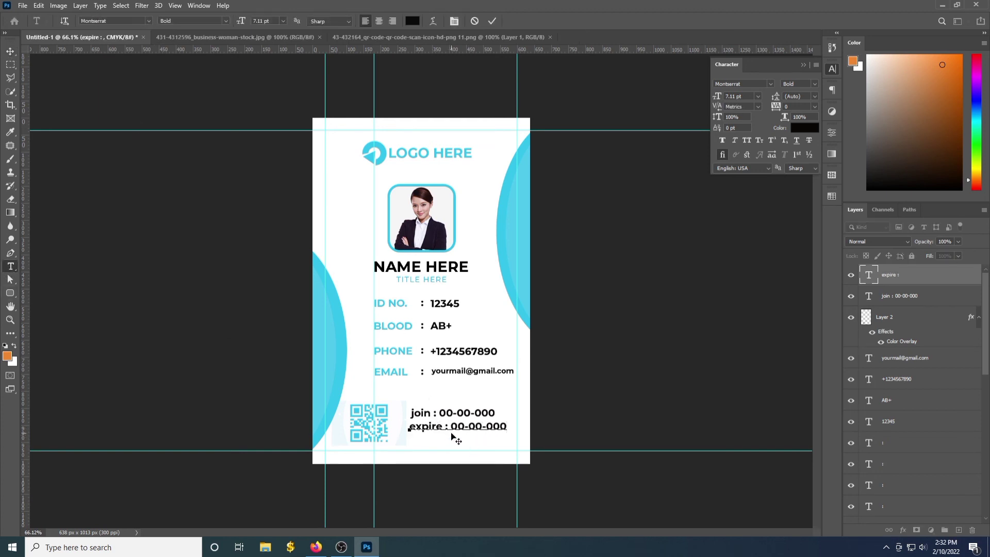
pyautogui.click(898, 295)
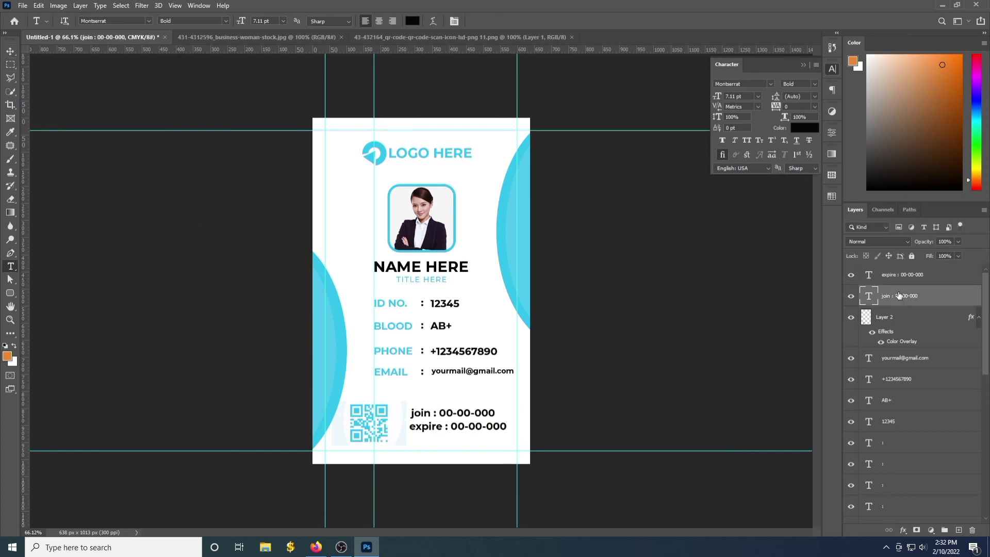
pyautogui.click(433, 413)
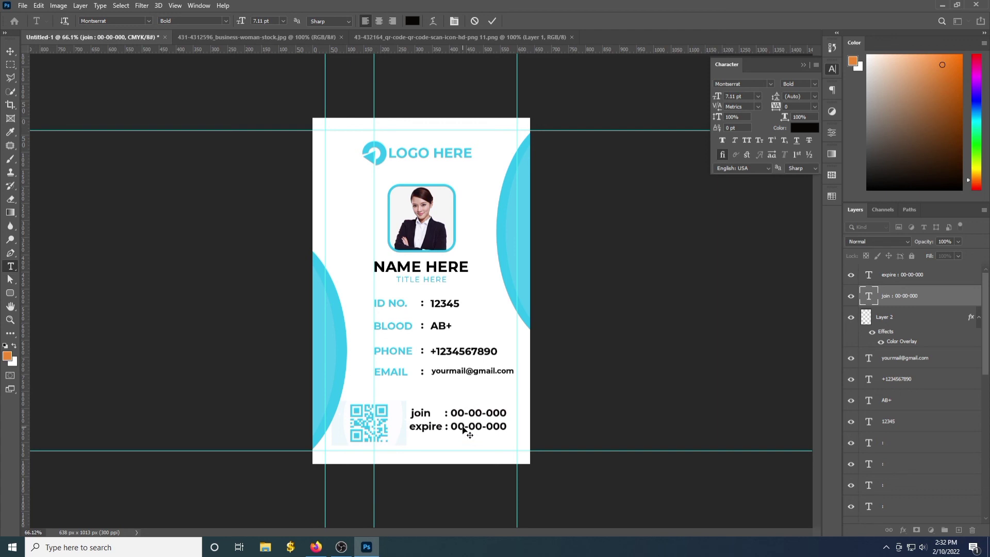
# Nudge the join and expire lines down slightly together, and remove the vertical guide along the field labels' left edge.
pyautogui.keyDown('shift'); pyautogui.click(907, 279); pyautogui.keyUp('shift')
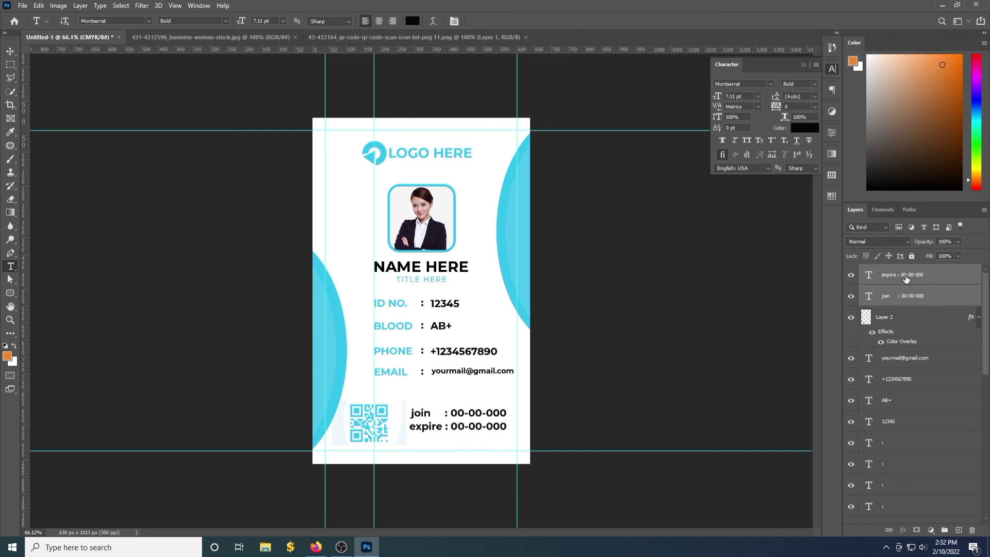
pyautogui.click(8, 52)
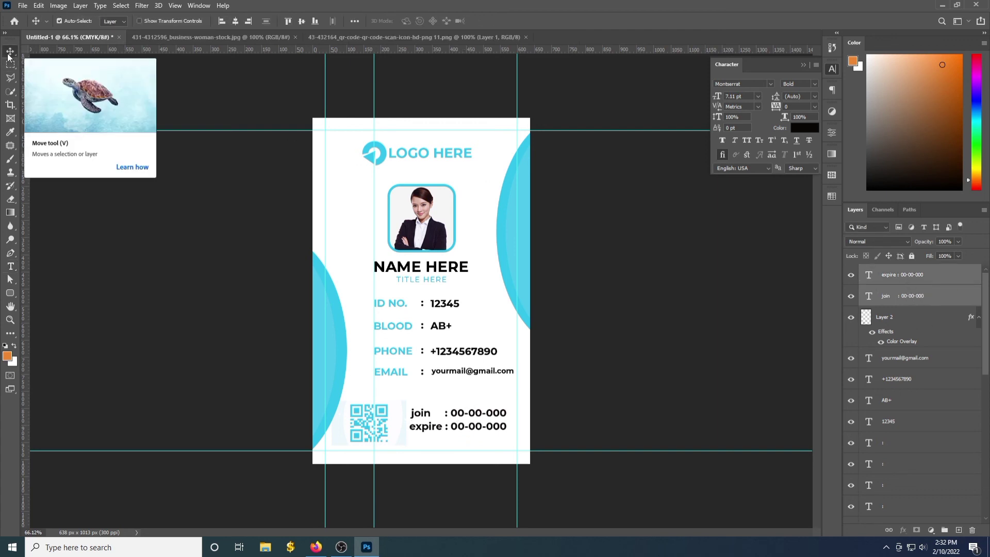
pyautogui.press('Down')
pyautogui.press('Down')
pyautogui.press('Down')
pyautogui.press('Down')
pyautogui.press('Down')
pyautogui.press('Down')
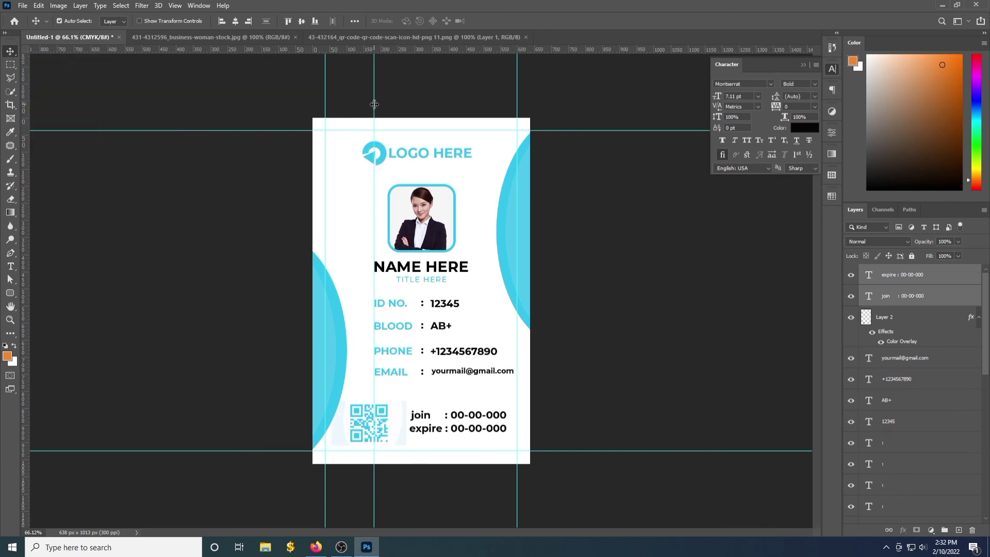
pyautogui.moveTo(374, 104); pyautogui.dragTo(359, 105)
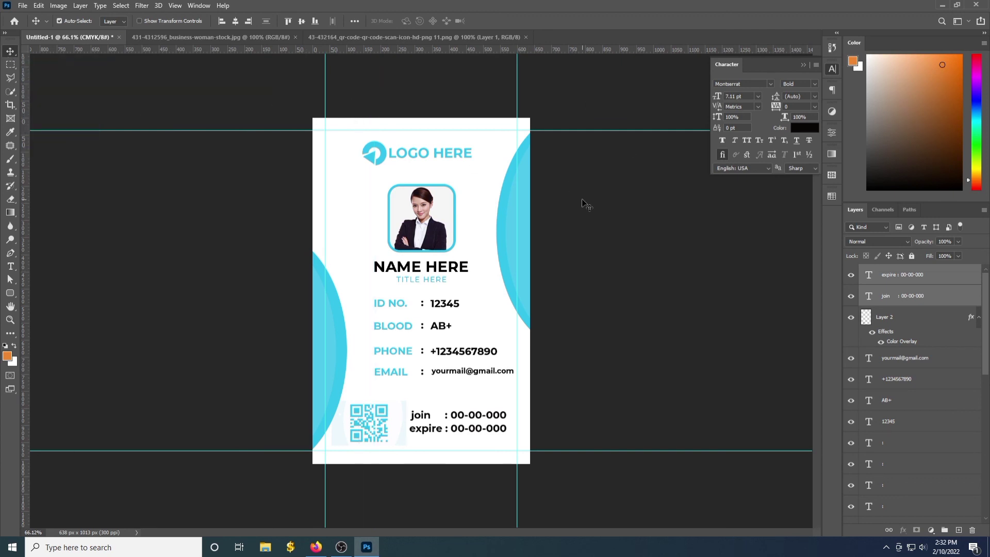
# Save the card to the computer as a JPEG in the pictures\My Design folder on drive D, with a file name starting "id card d".
pyautogui.click(21, 5)
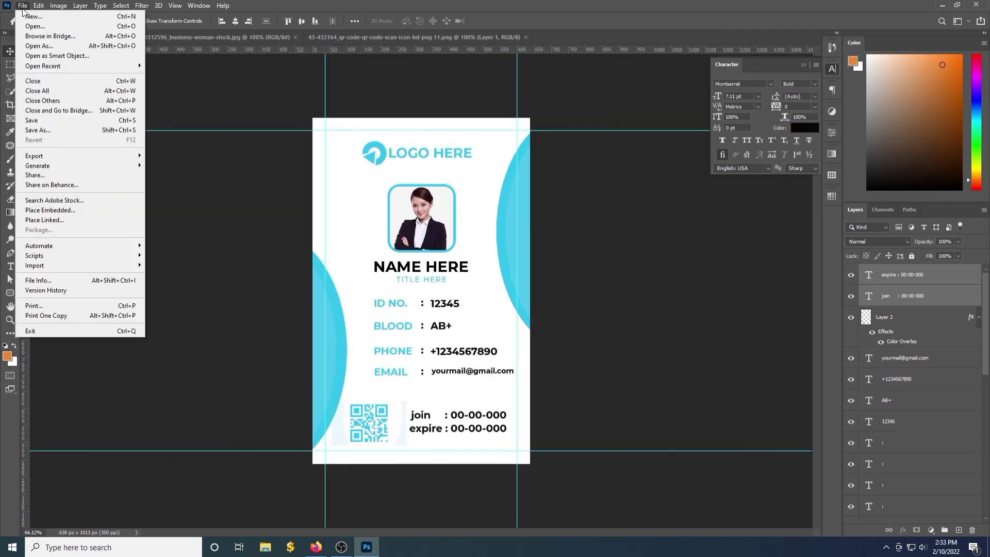
pyautogui.click(37, 120)
pyautogui.click(559, 363)
pyautogui.click(119, 239)
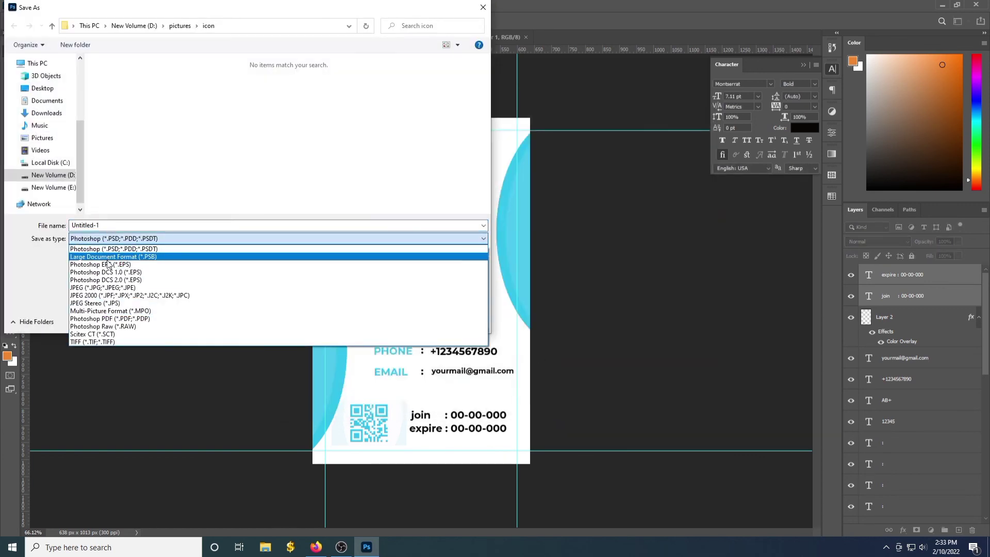
pyautogui.click(90, 288)
pyautogui.click(52, 26)
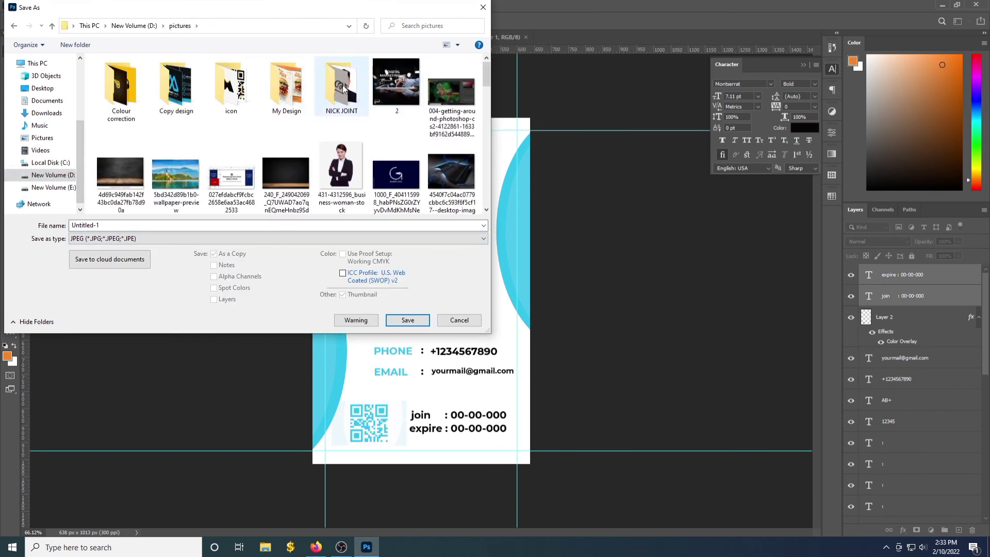
pyautogui.doubleClick(286, 87)
pyautogui.write('id card d')
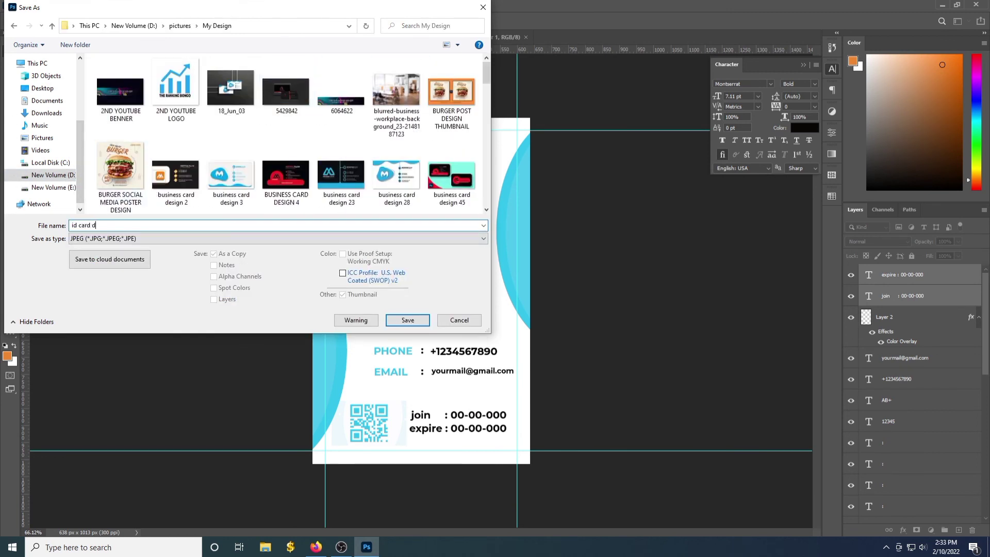